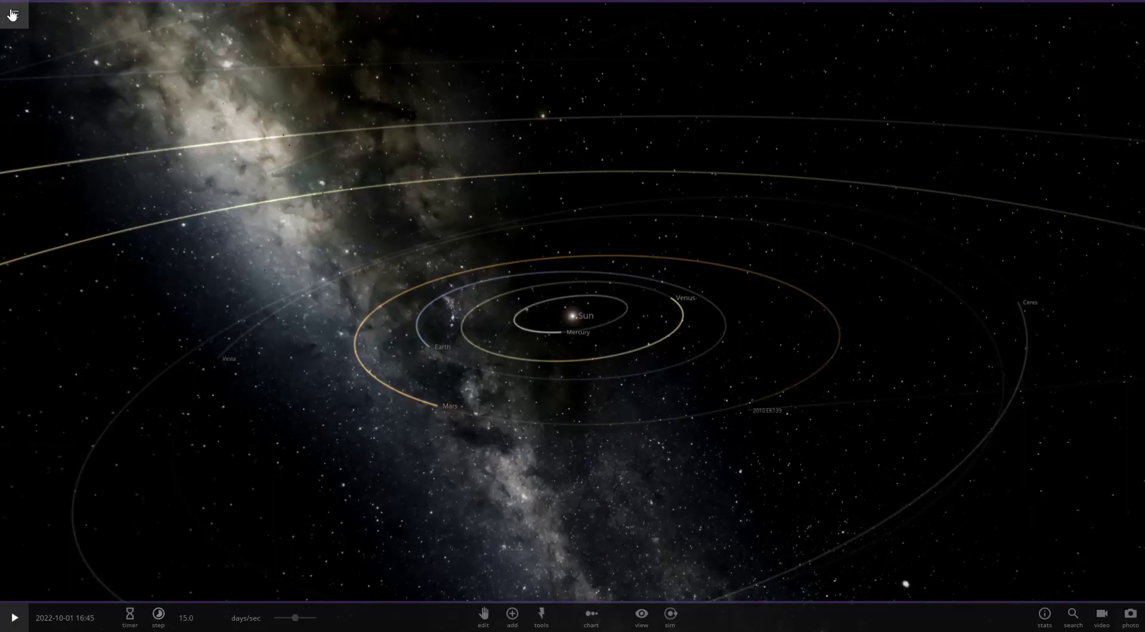
Start a new empty simulation and place a random known star near the centre of the view
left_click(12, 14)
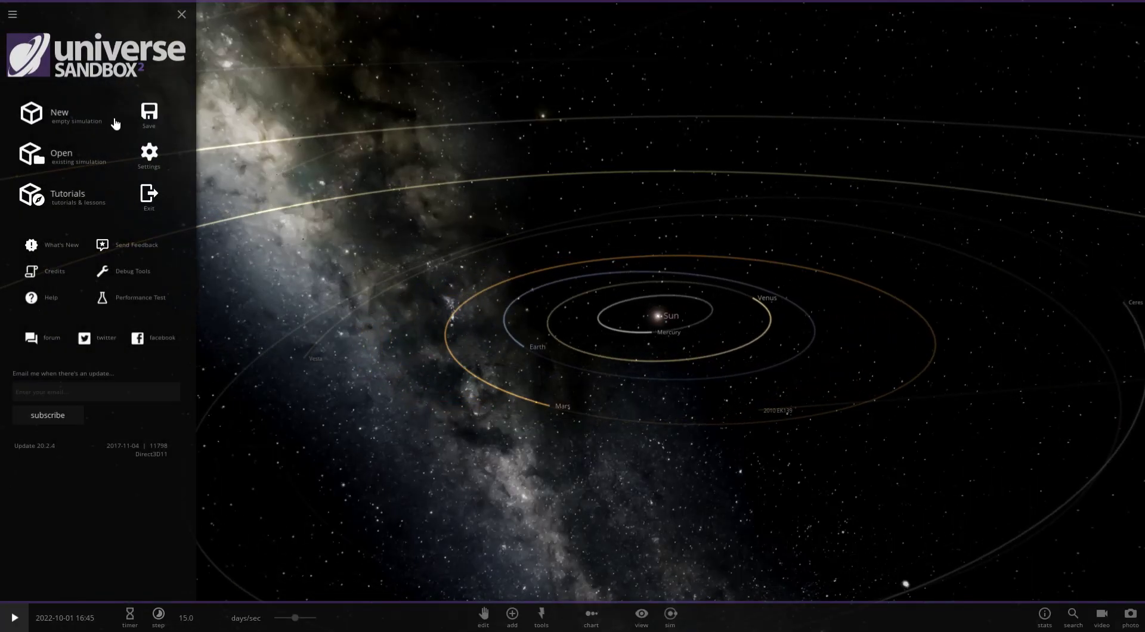
left_click(80, 123)
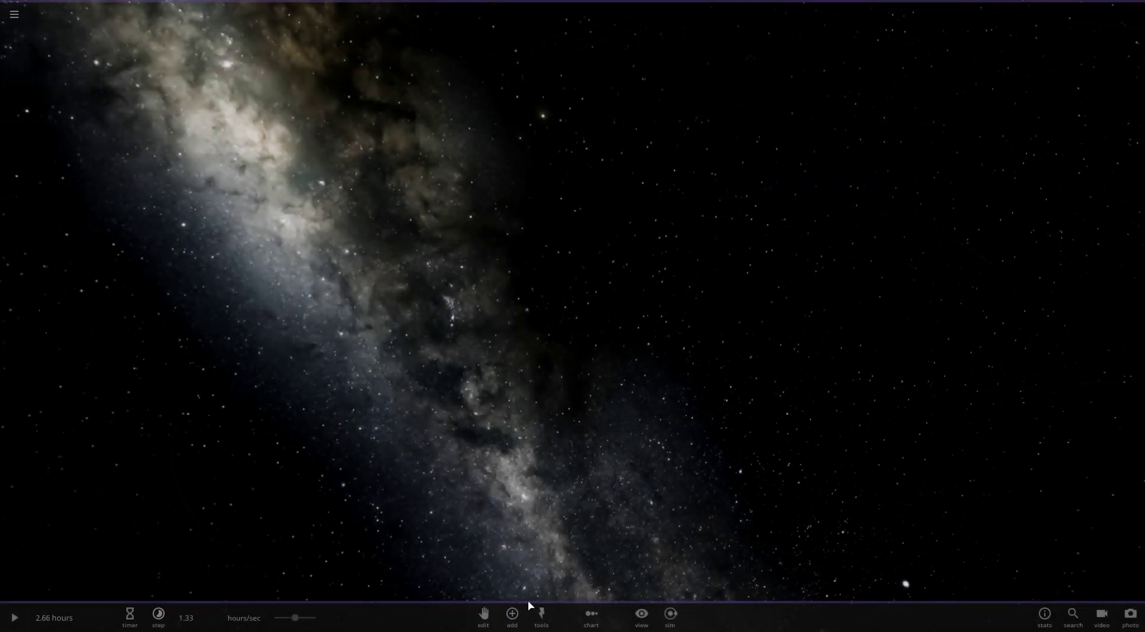
left_click(511, 615)
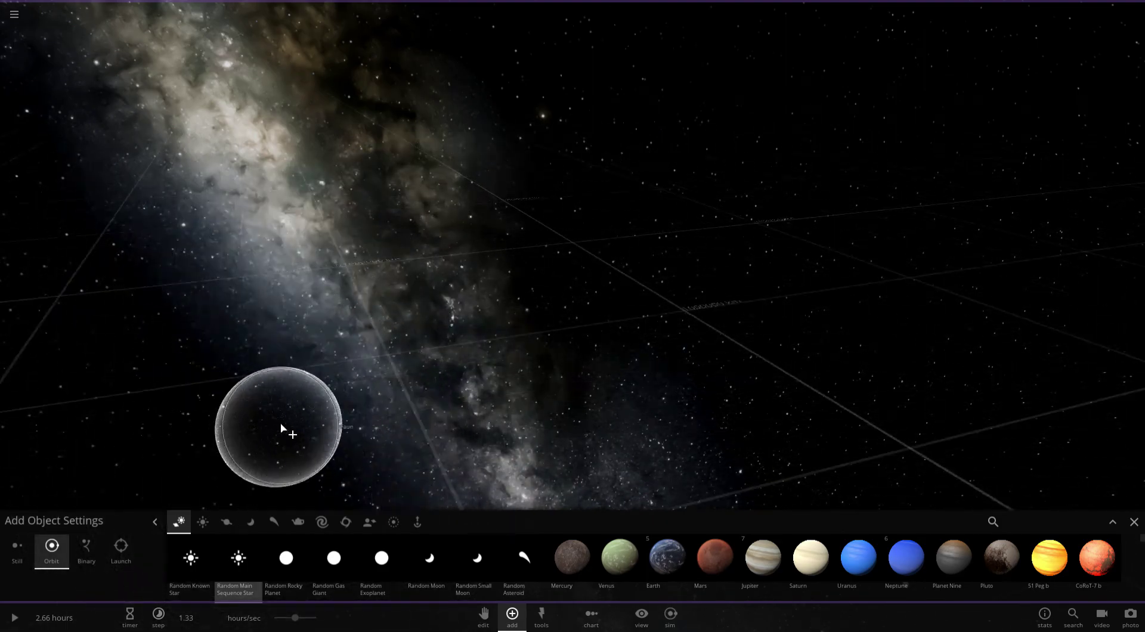
left_click(191, 561)
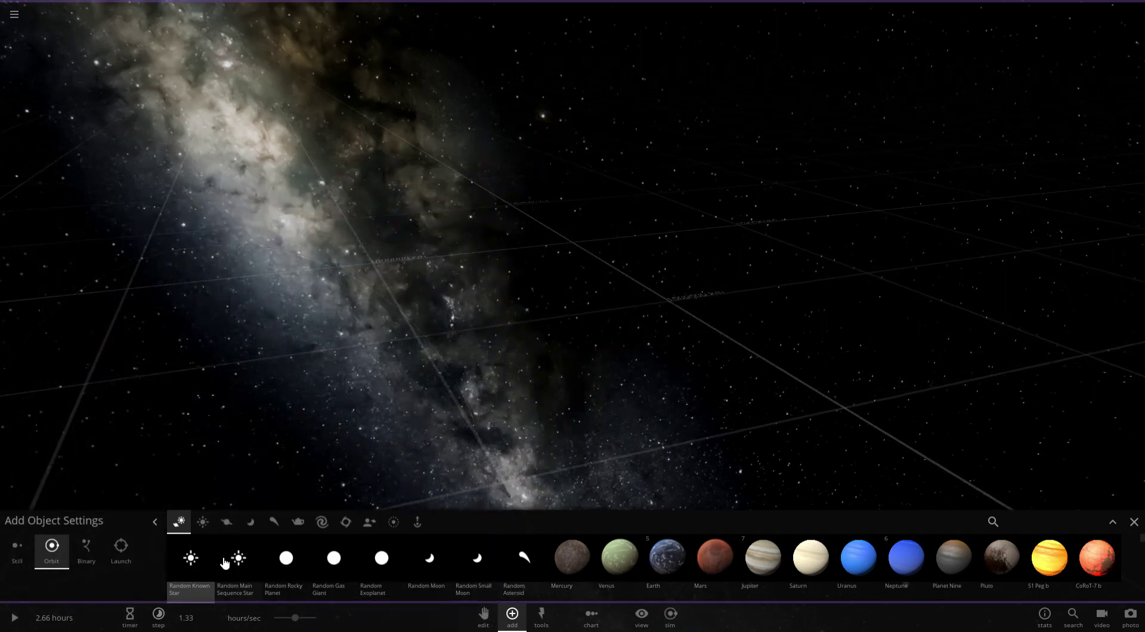
left_click(589, 253)
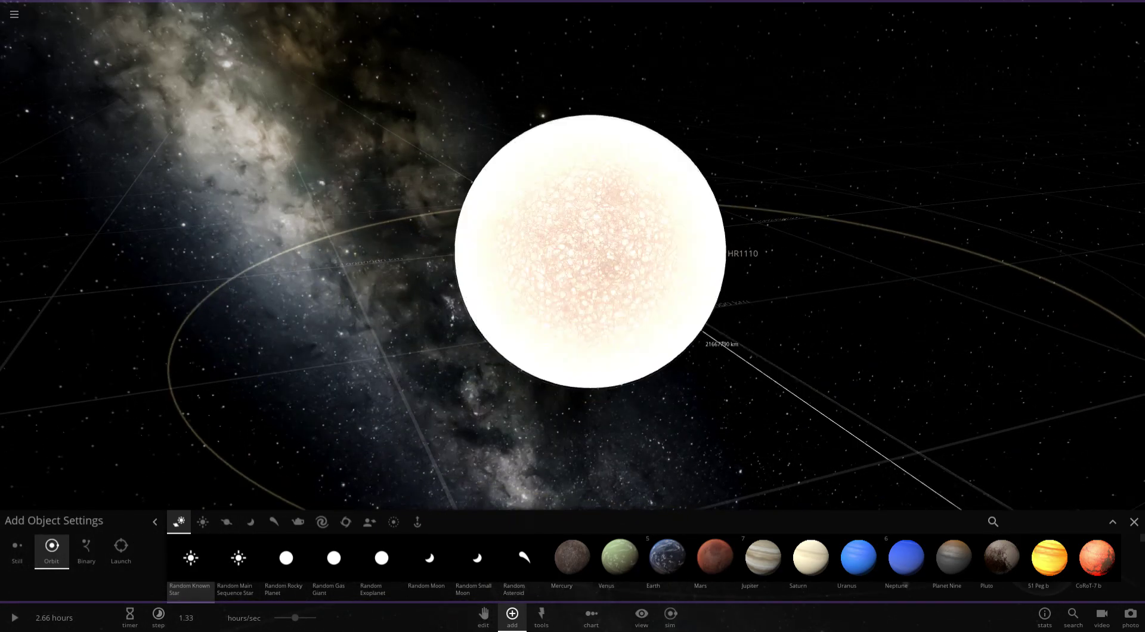
left_click(1135, 522)
Open the placed star's properties and set its mass to 13 sun
left_click(660, 360)
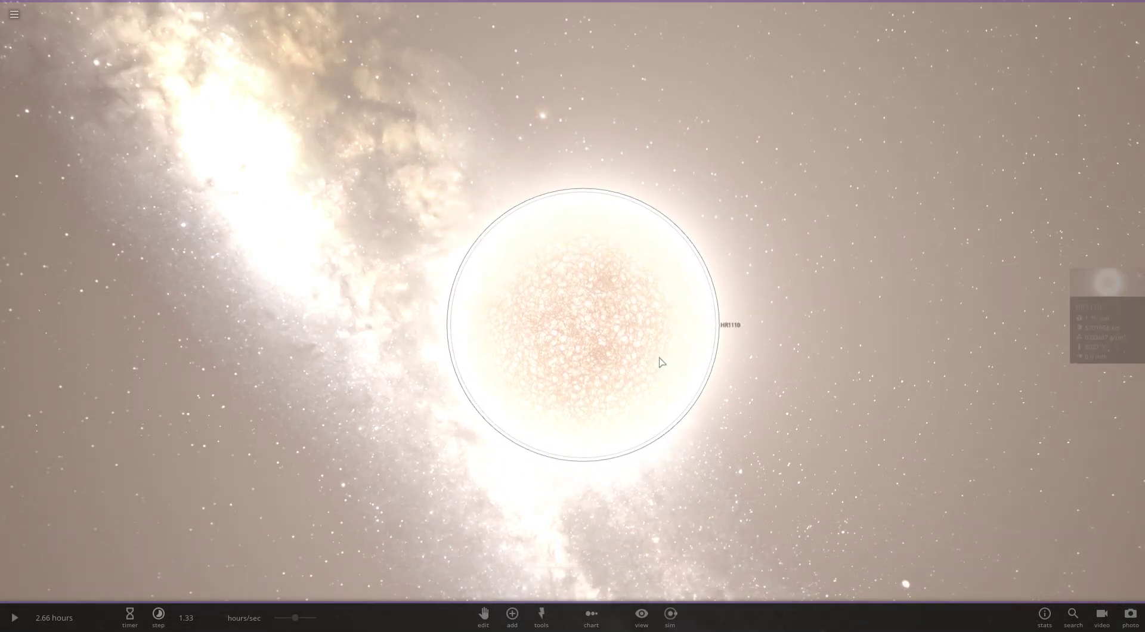
left_click(1086, 300)
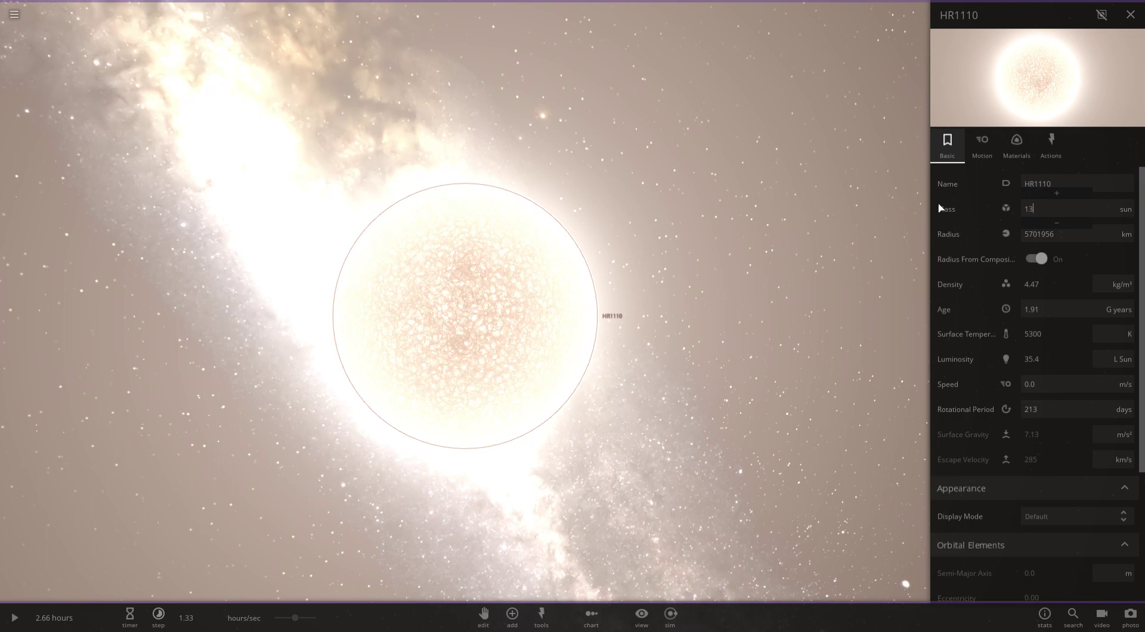
key("Return")
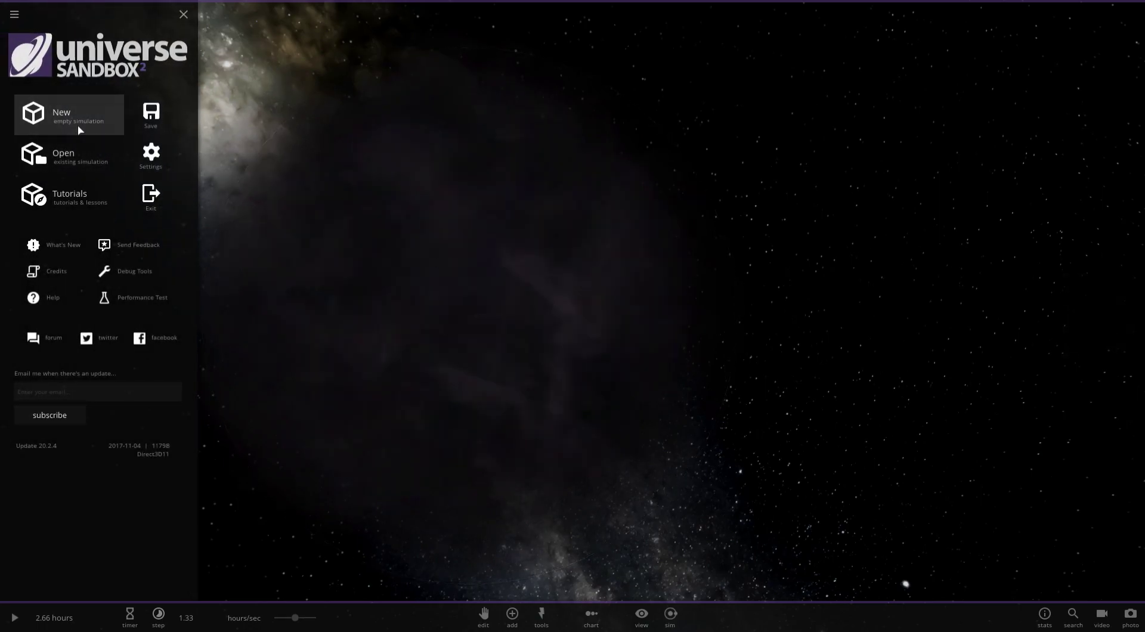
Start another empty simulation and add a random known star near the middle of the scene
left_click(78, 124)
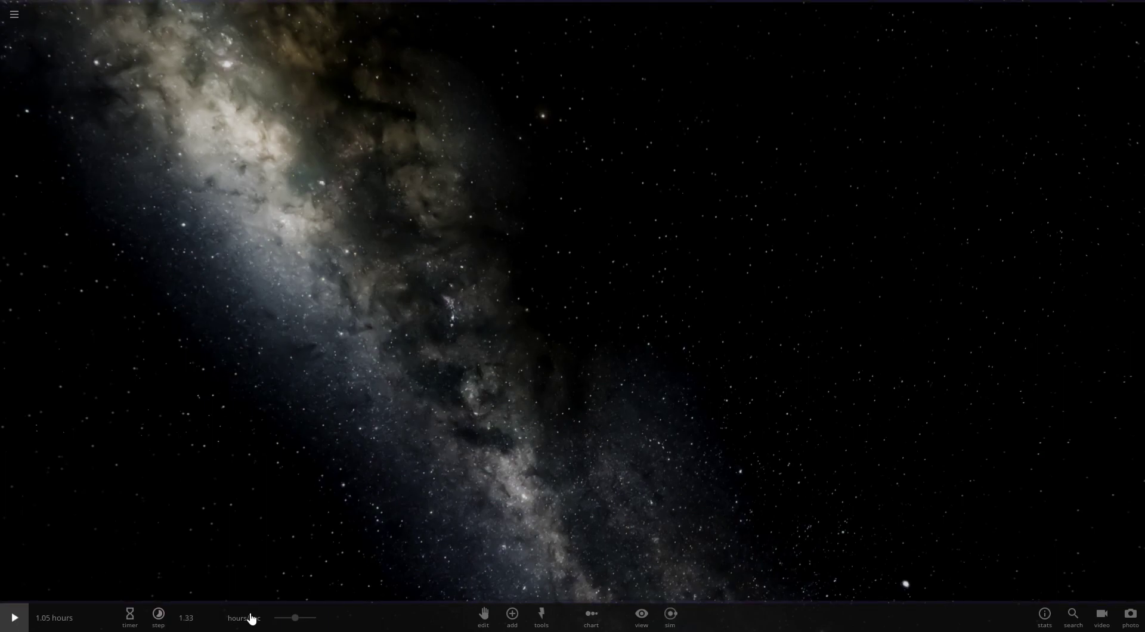
left_click(511, 618)
left_click(191, 564)
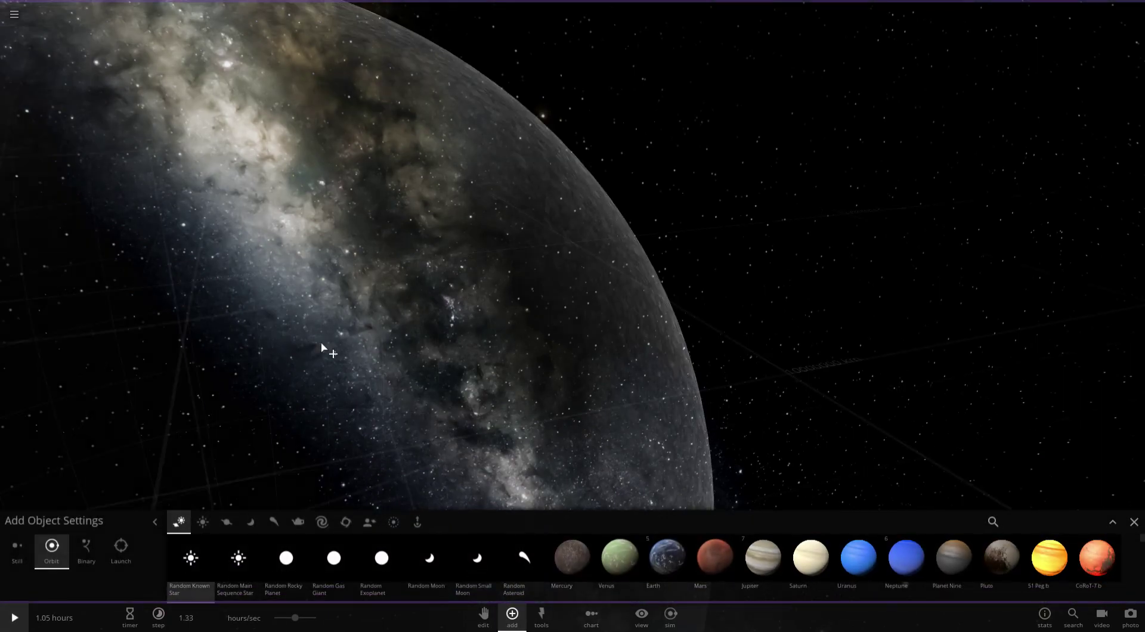
left_click(530, 239)
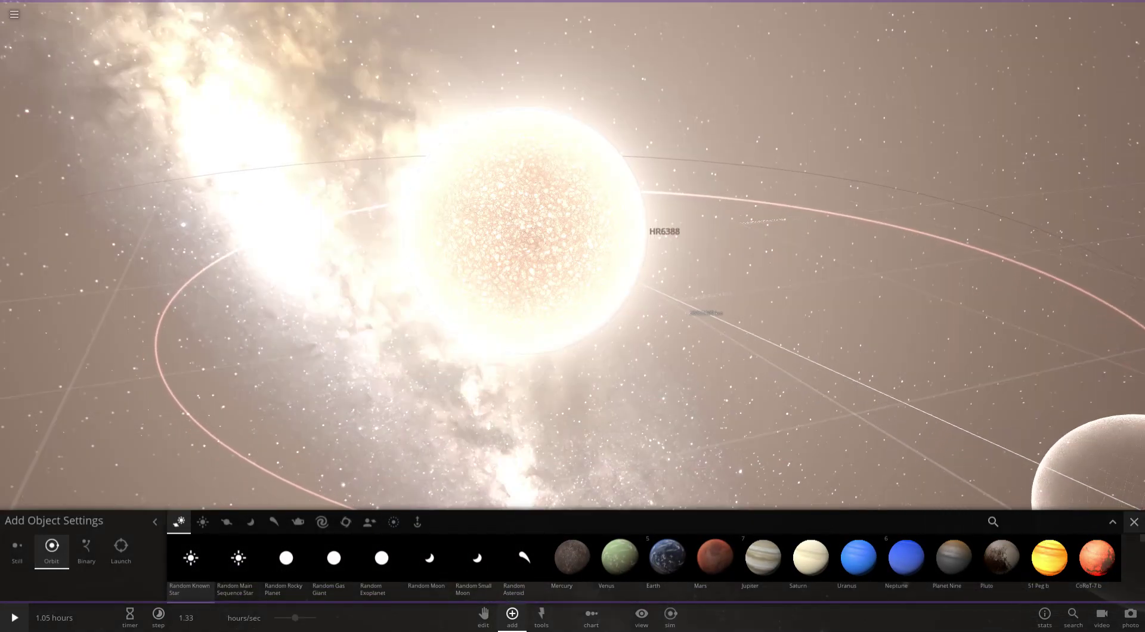
left_click(1134, 522)
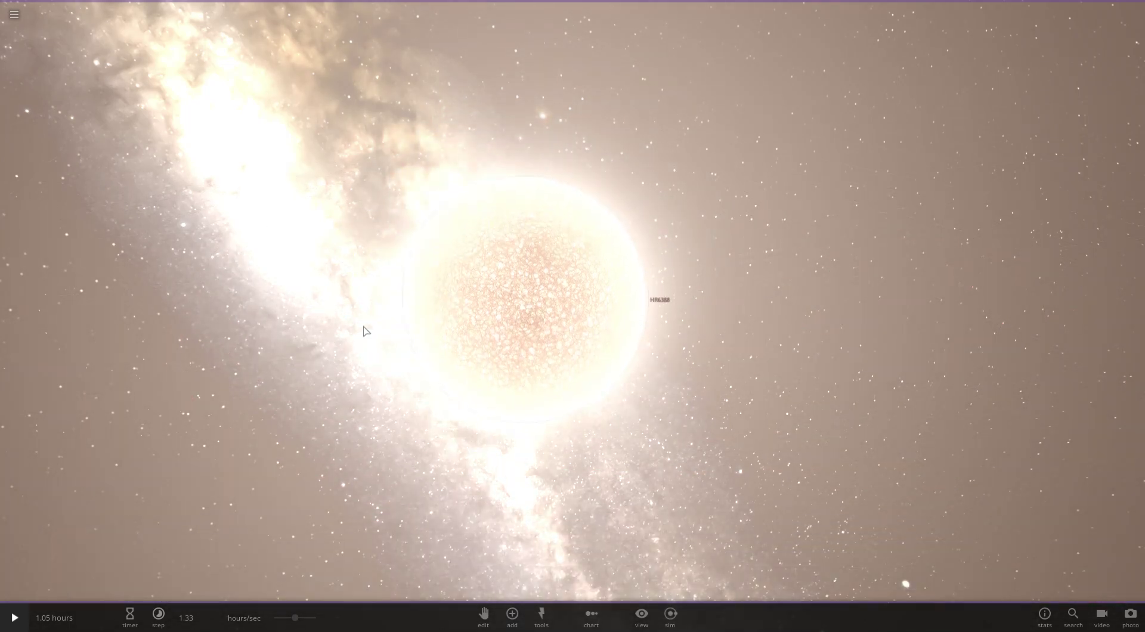
Delete the random known star from the simulation
left_click(418, 332)
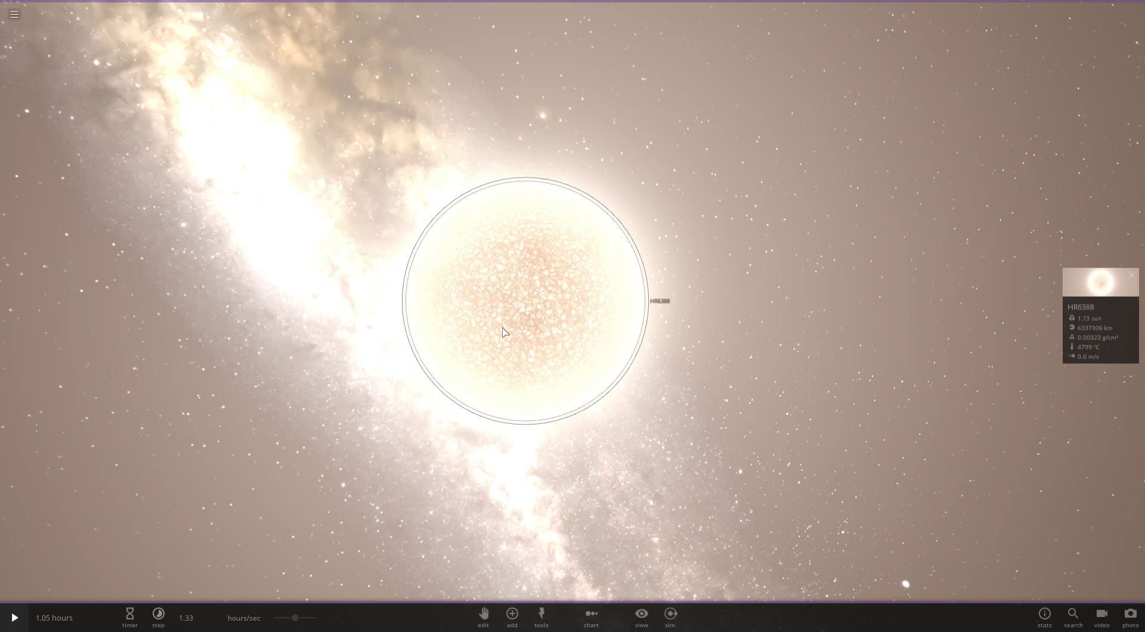
key("Delete")
Find the star Regulus in the object library and place it near the centre of the empty simulation
left_click(512, 615)
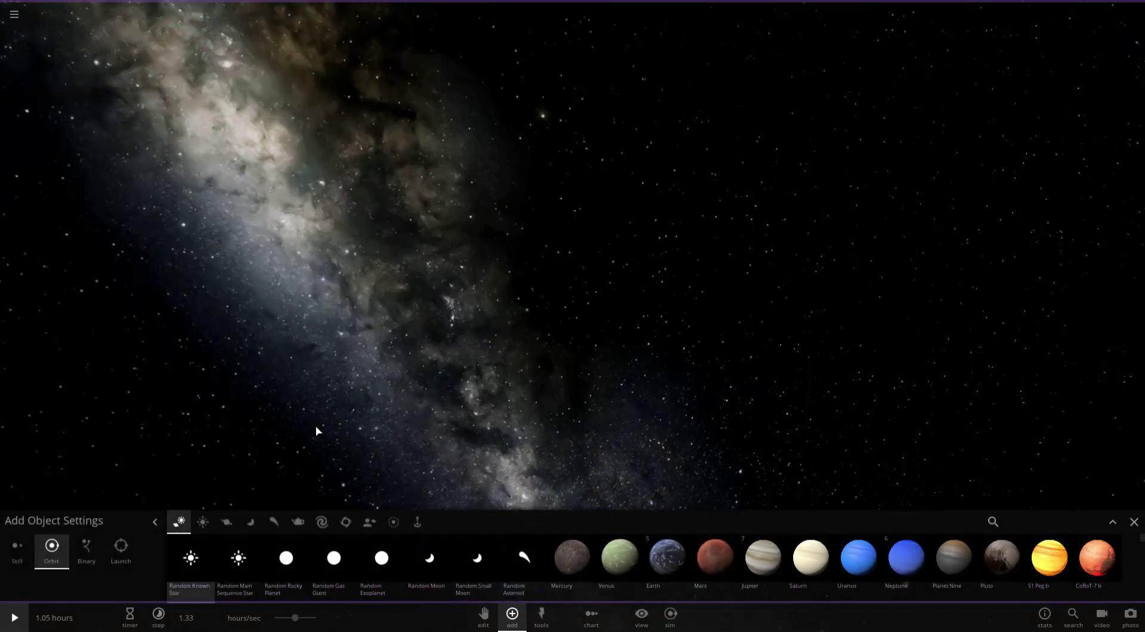
left_click(552, 301)
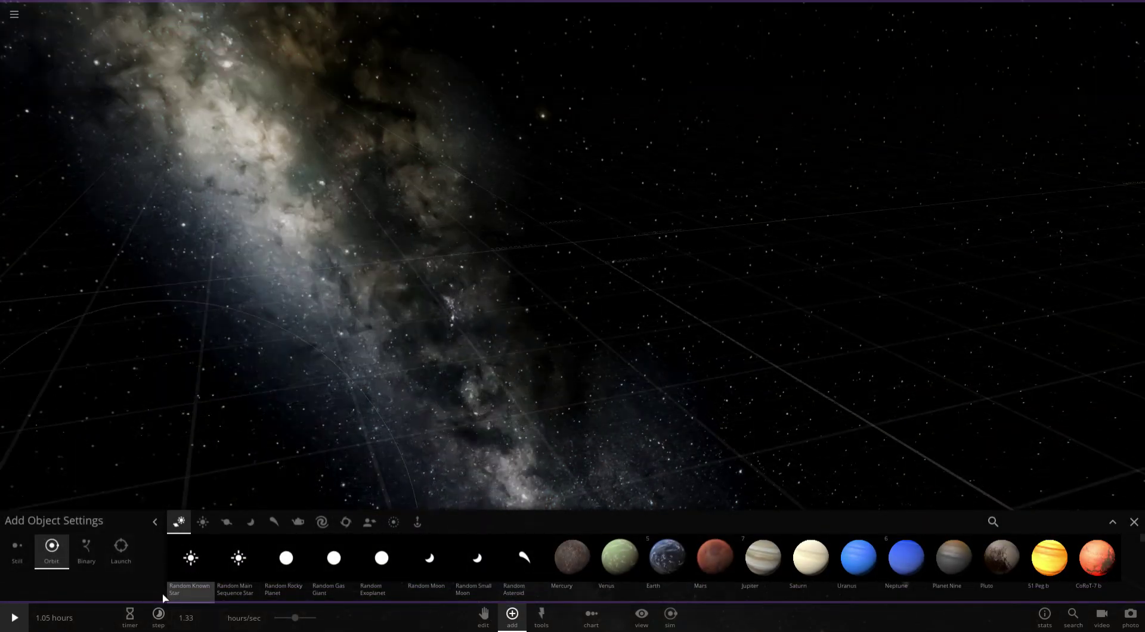
left_click(193, 576)
scroll(298, 587, "down", 10)
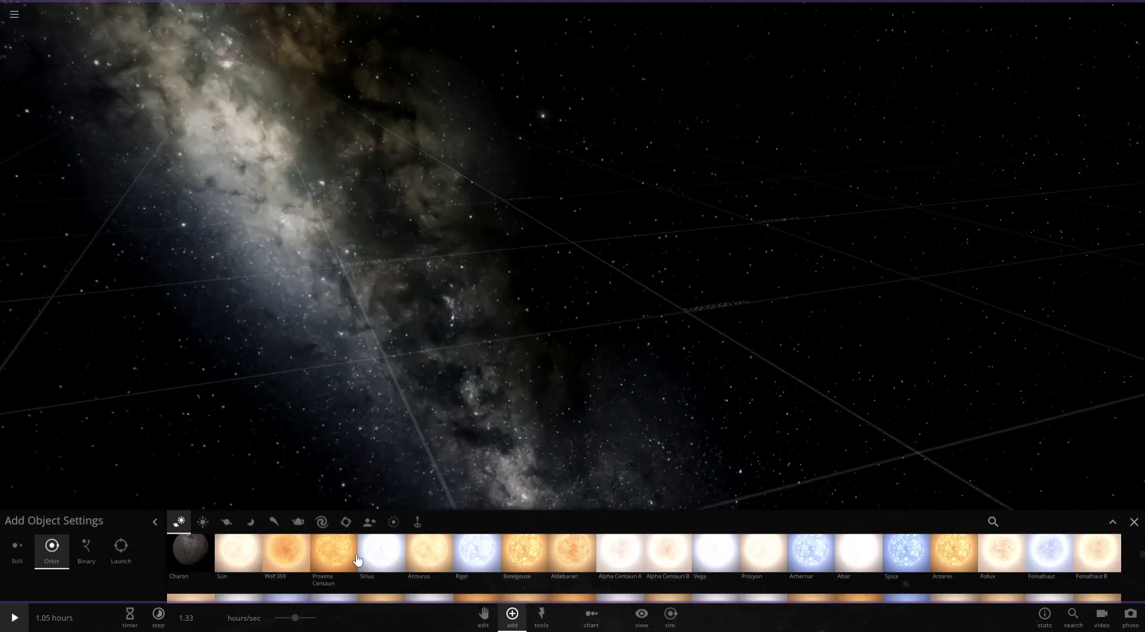
scroll(298, 589, "down", 5)
left_click(296, 573)
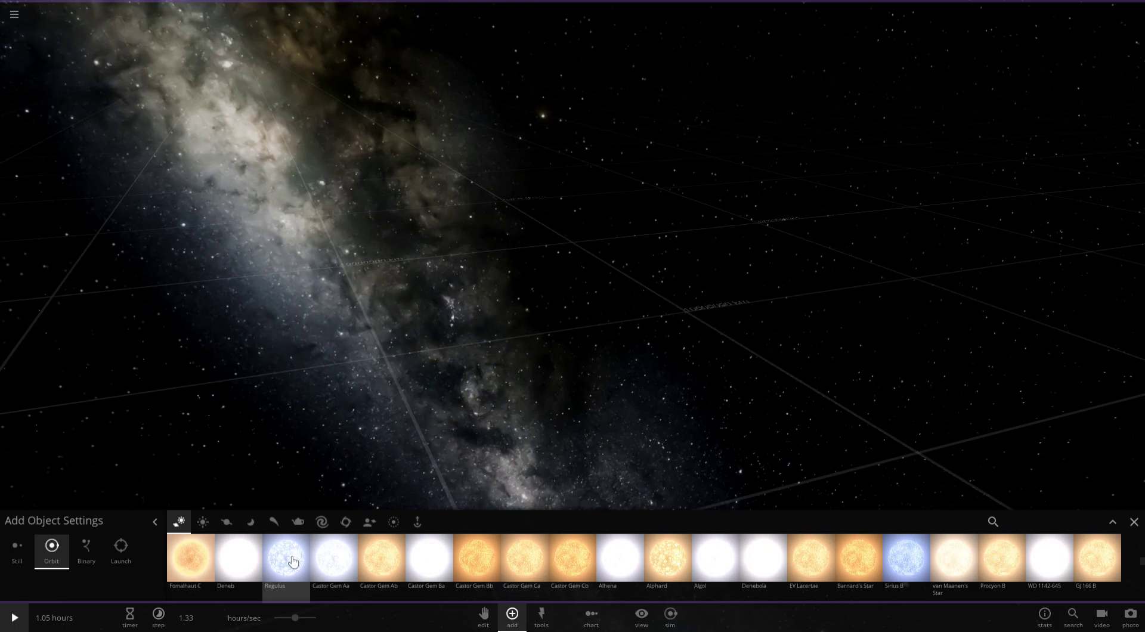
left_click(545, 251)
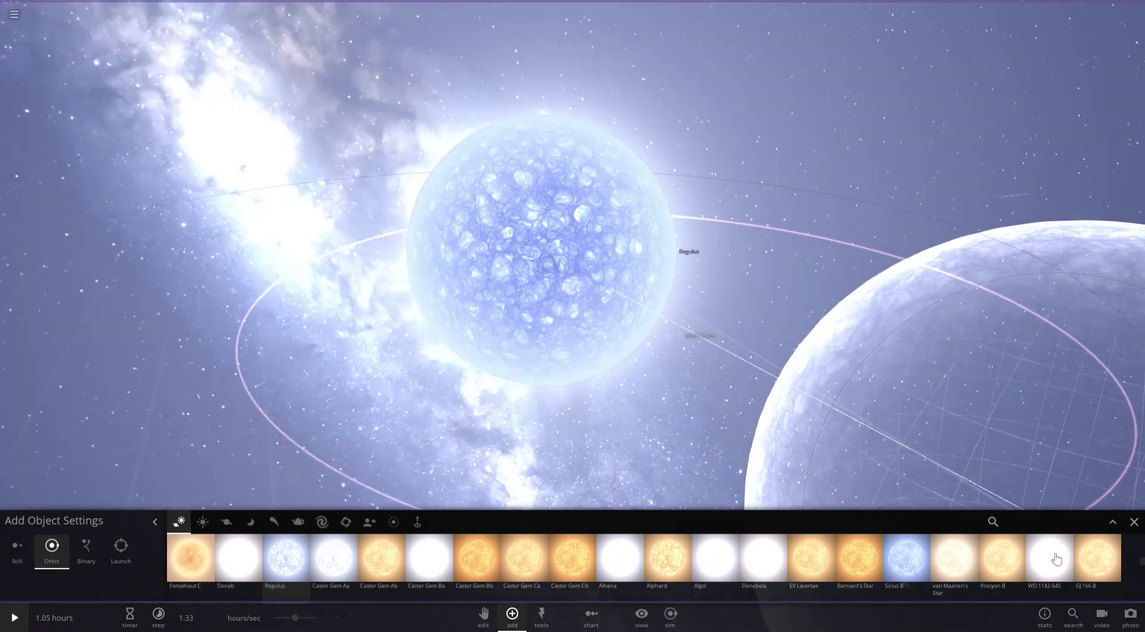
left_click(1133, 523)
Select Regulus and delete it from the simulation
left_click(526, 267)
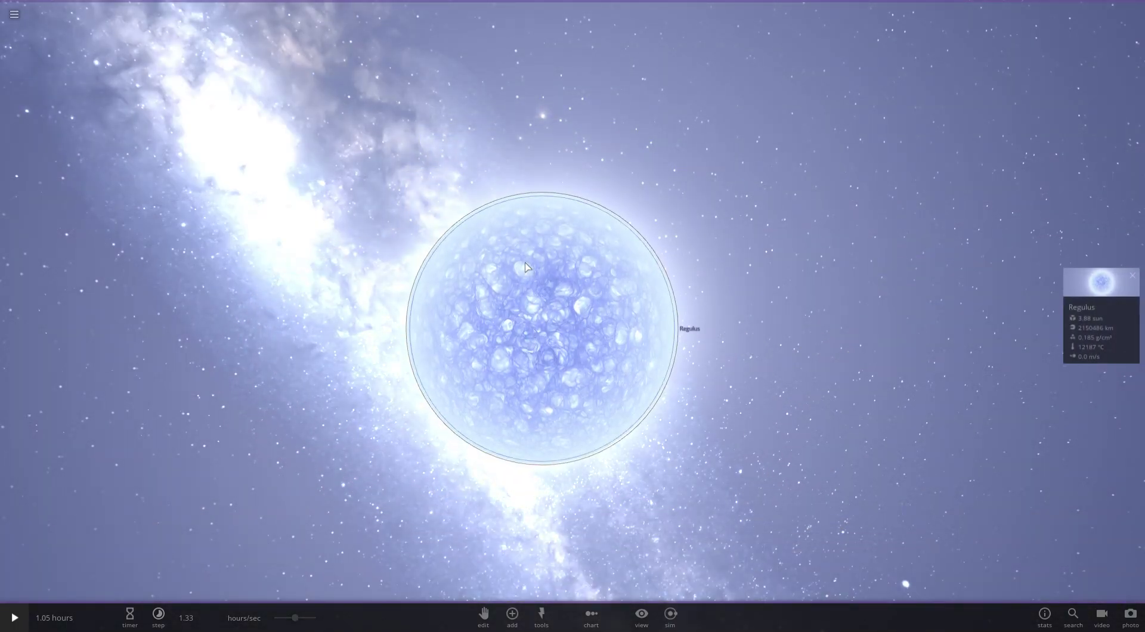
scroll(670, 264, "down", 3)
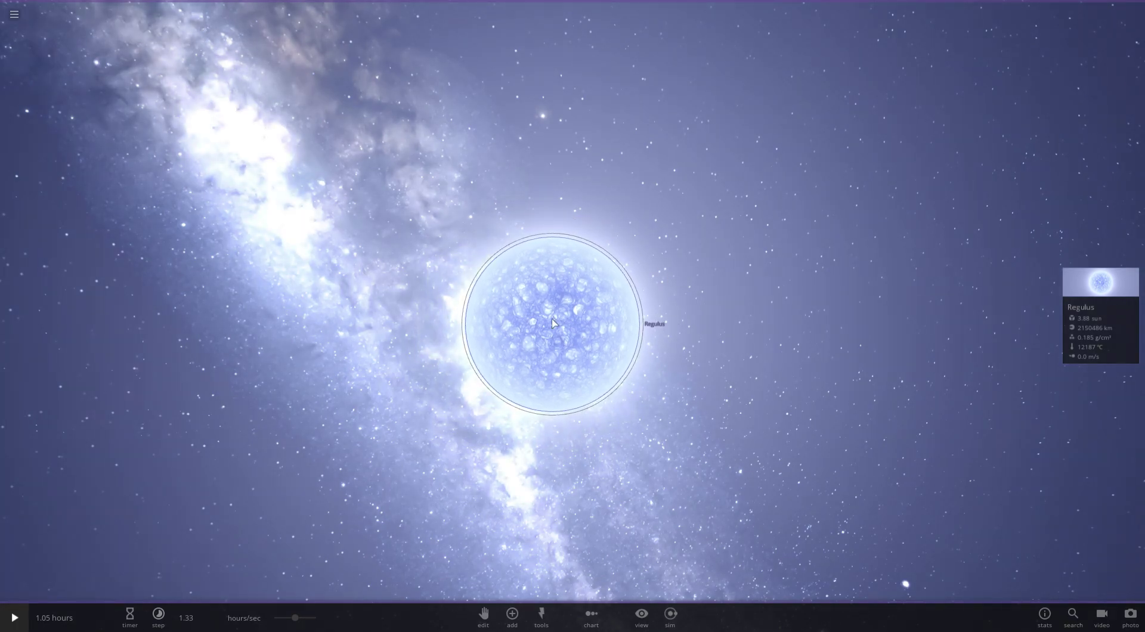
key("Delete")
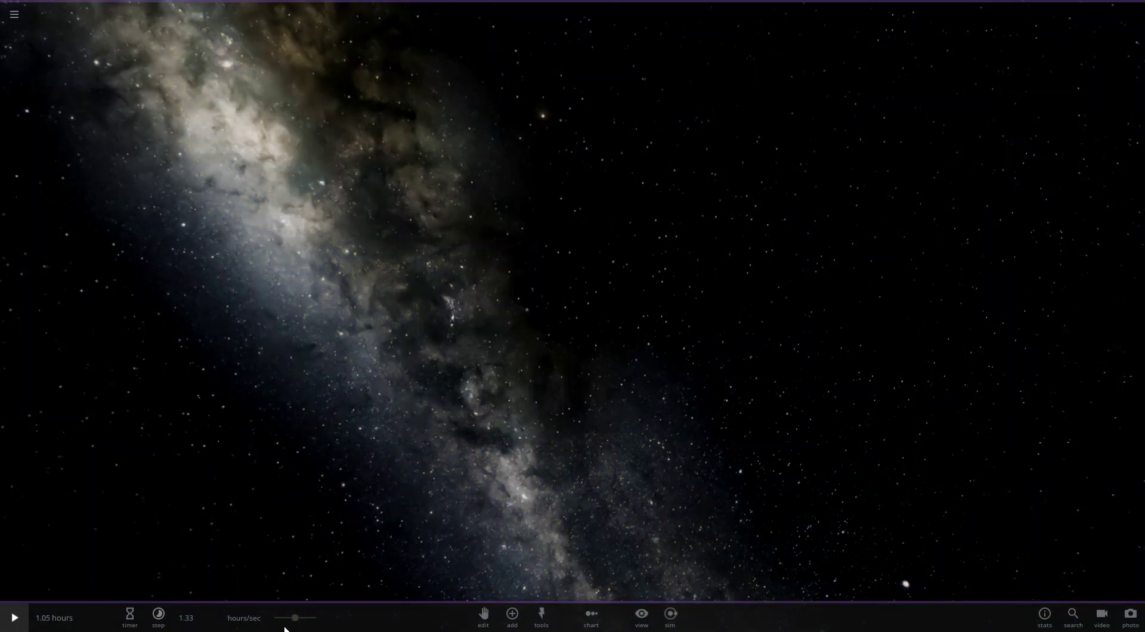
Choose the star Rigel from the object library and place it near the centre of the simulation
left_click(514, 615)
mouse_move(327, 559)
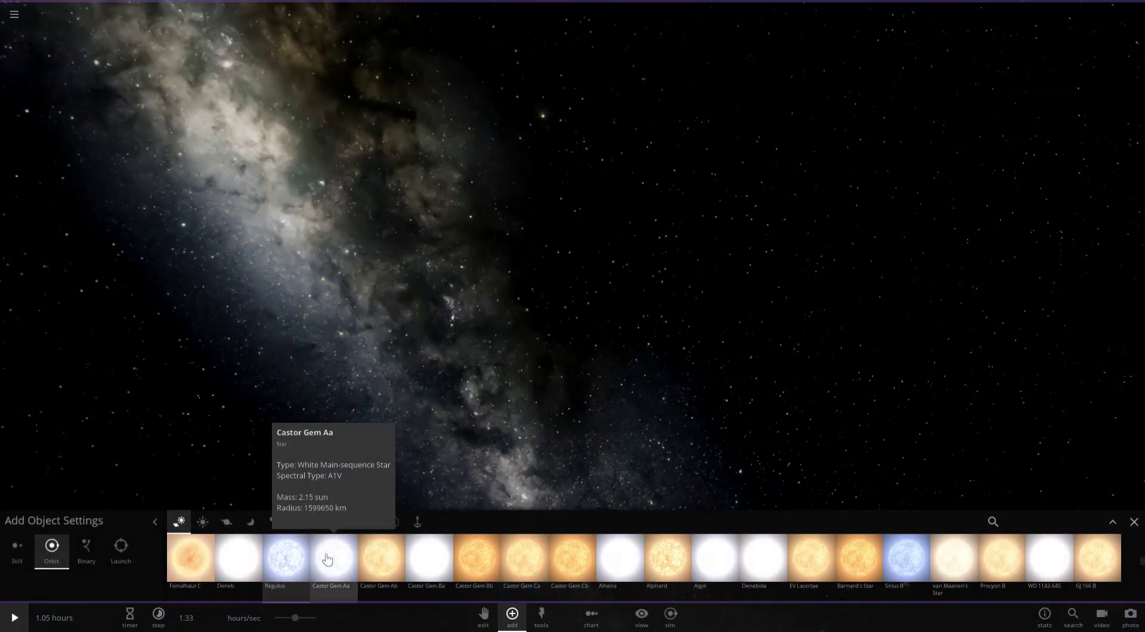
scroll(453, 562, "up", 2)
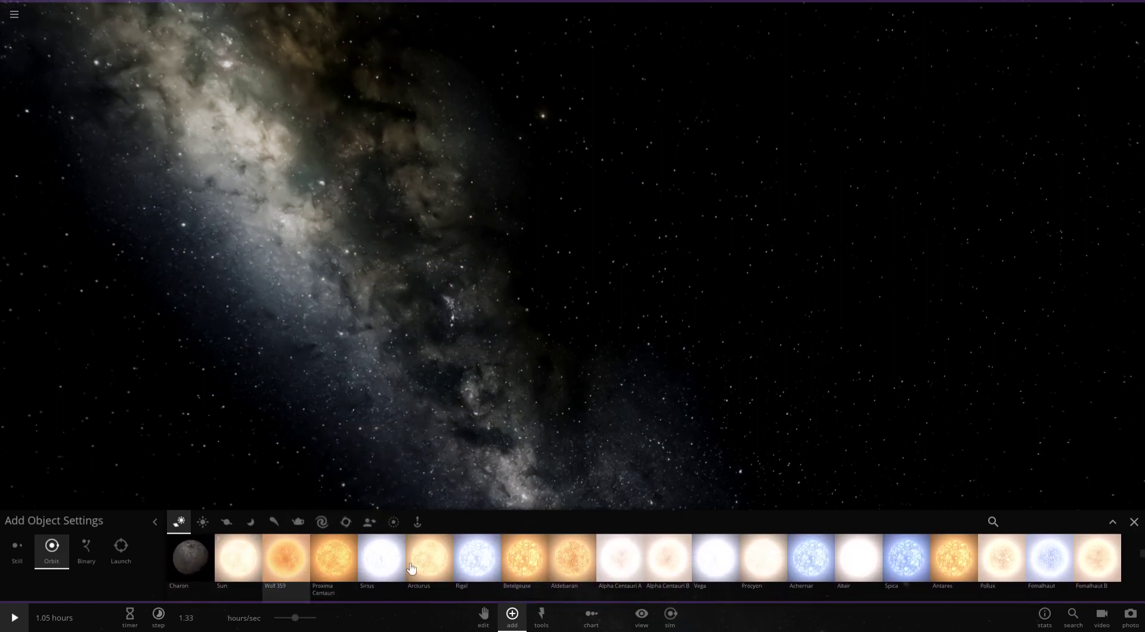
left_click(478, 567)
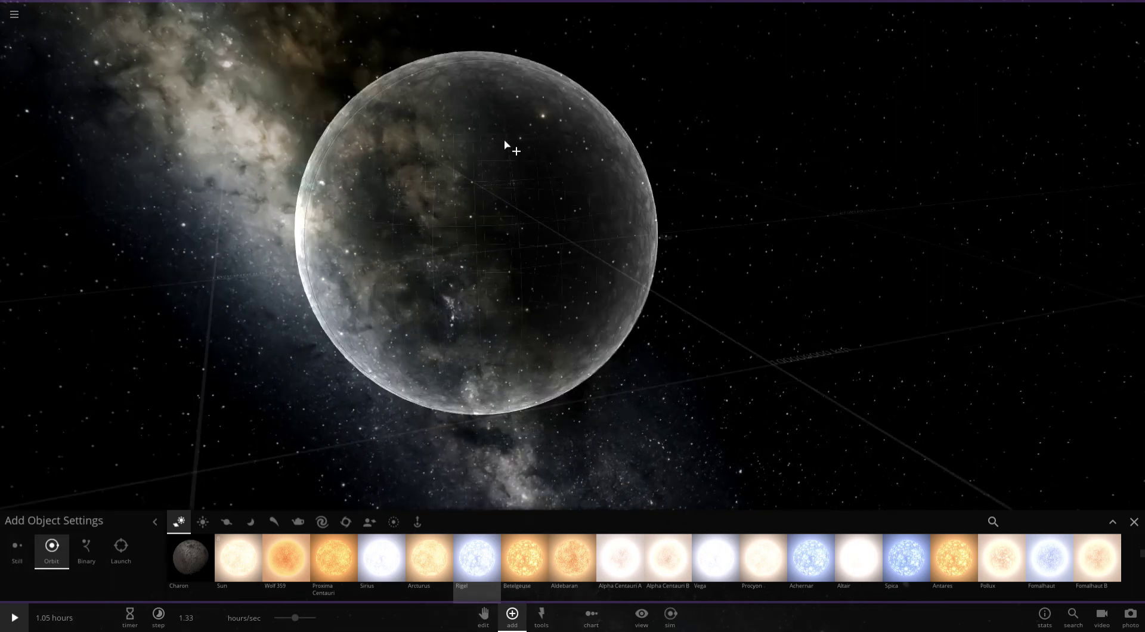
left_click(525, 224)
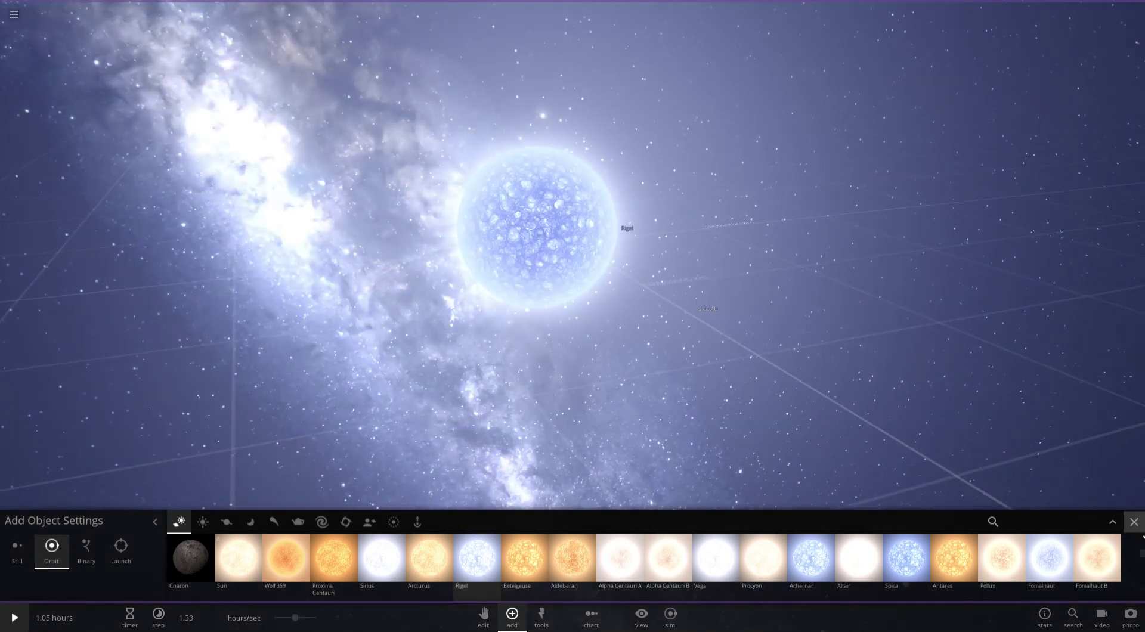
left_click(1134, 522)
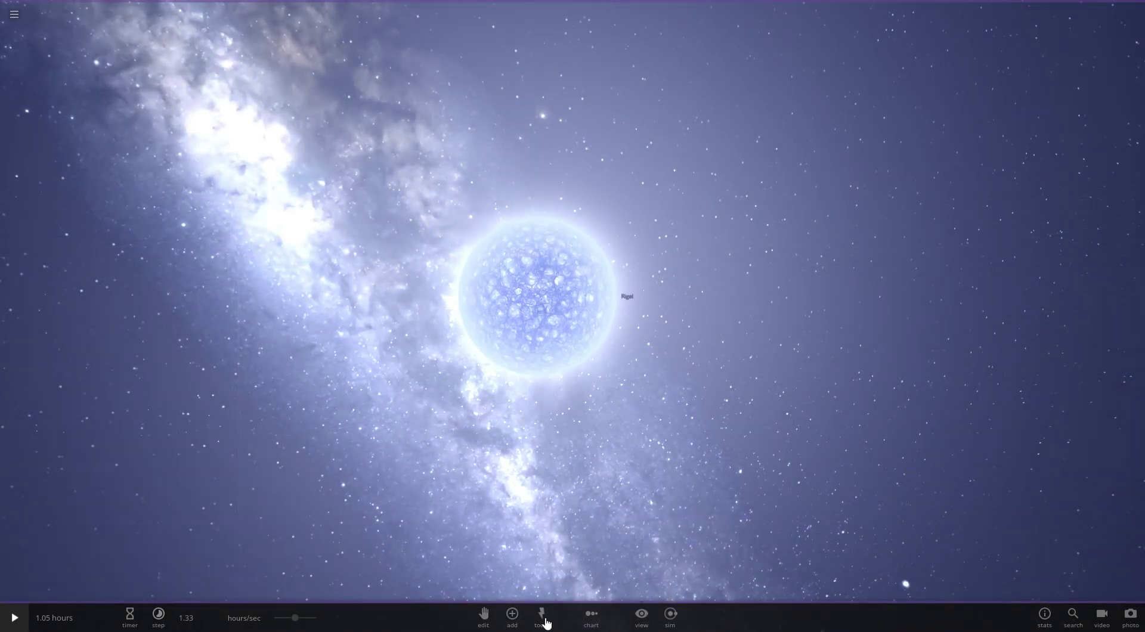
Set the view options to hide trails and show orbits, the habitable zone and the grid
left_click(652, 620)
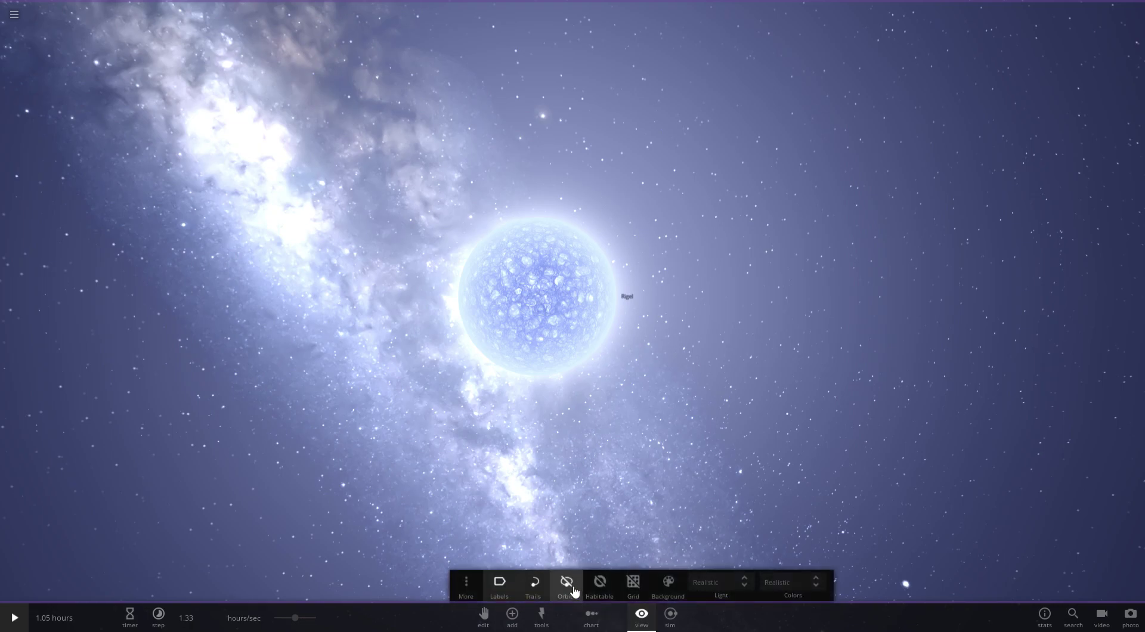
scroll(599, 513, "down", 3)
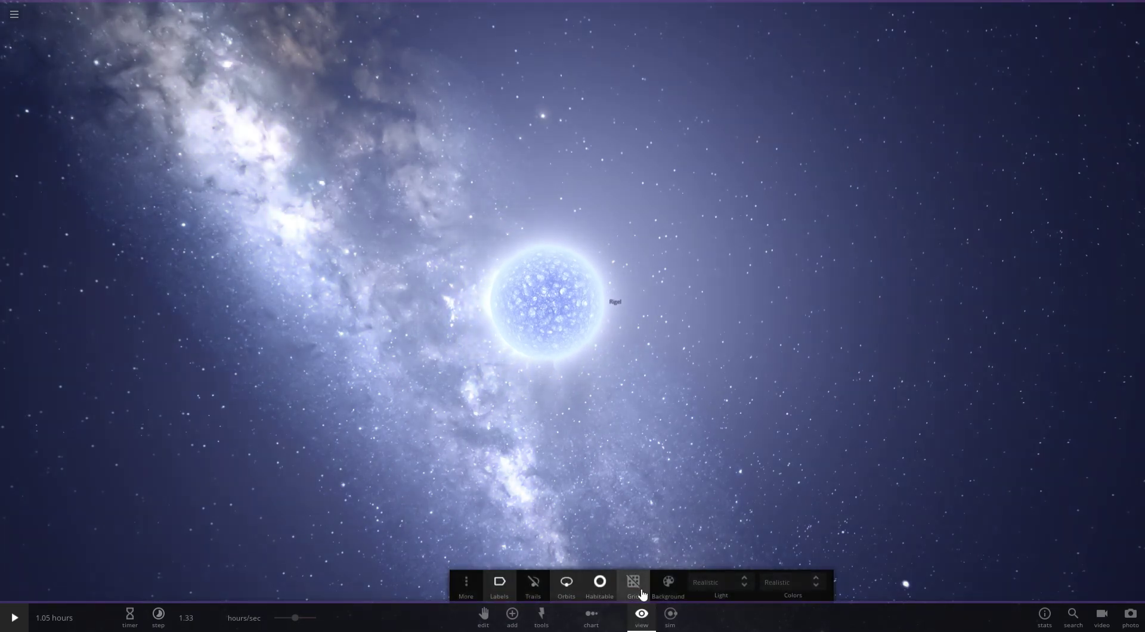
scroll(461, 397, "down", 10)
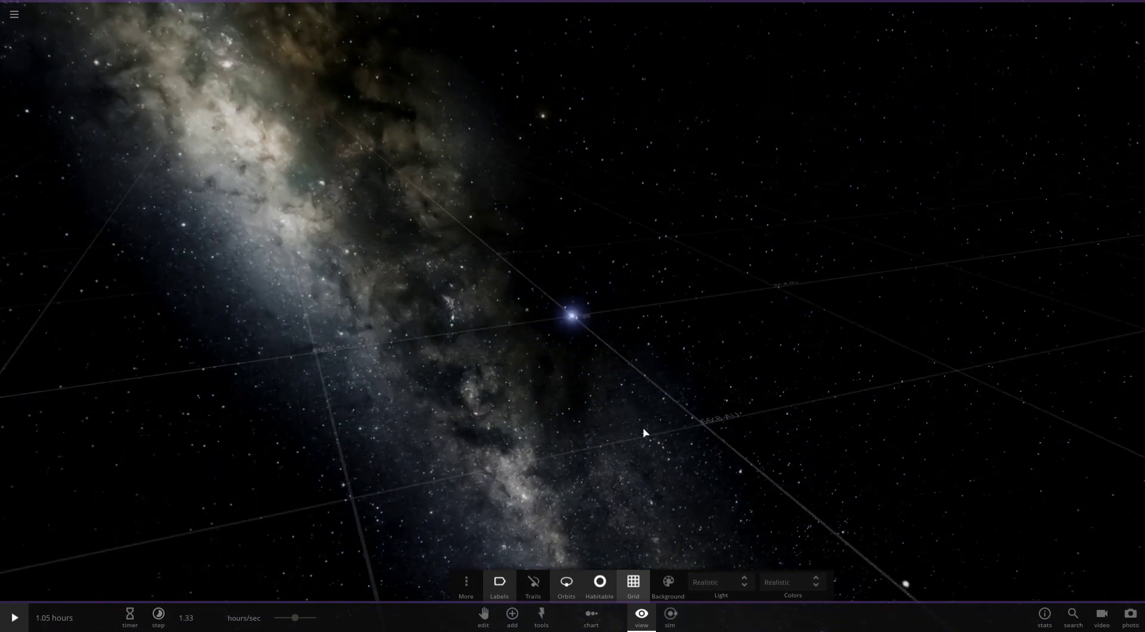
scroll(599, 507, "up", 8)
Turn off the habitable zone display and centre the view on Rigel
left_click(609, 587)
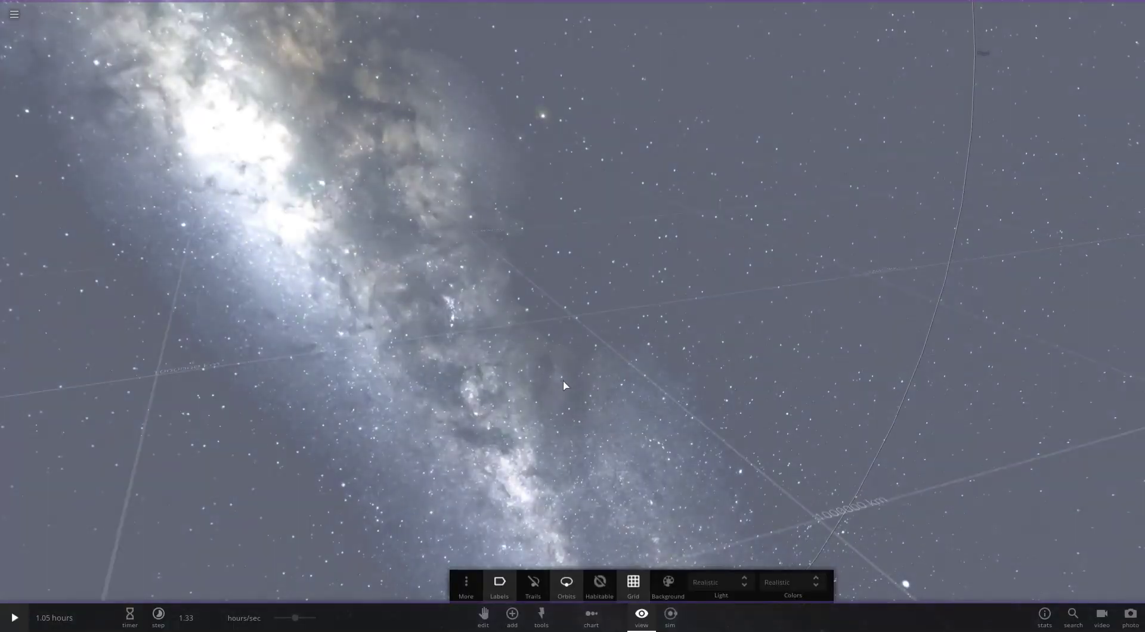
scroll(558, 365, "down", 3)
double_click(541, 343)
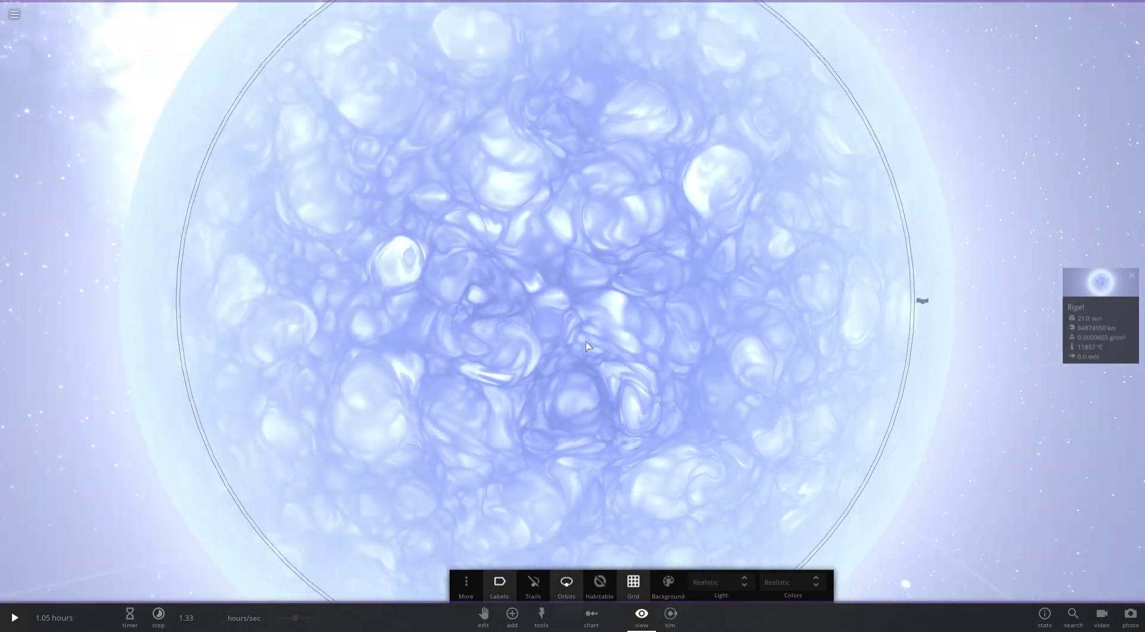
scroll(479, 294, "down", 4)
left_click(642, 617)
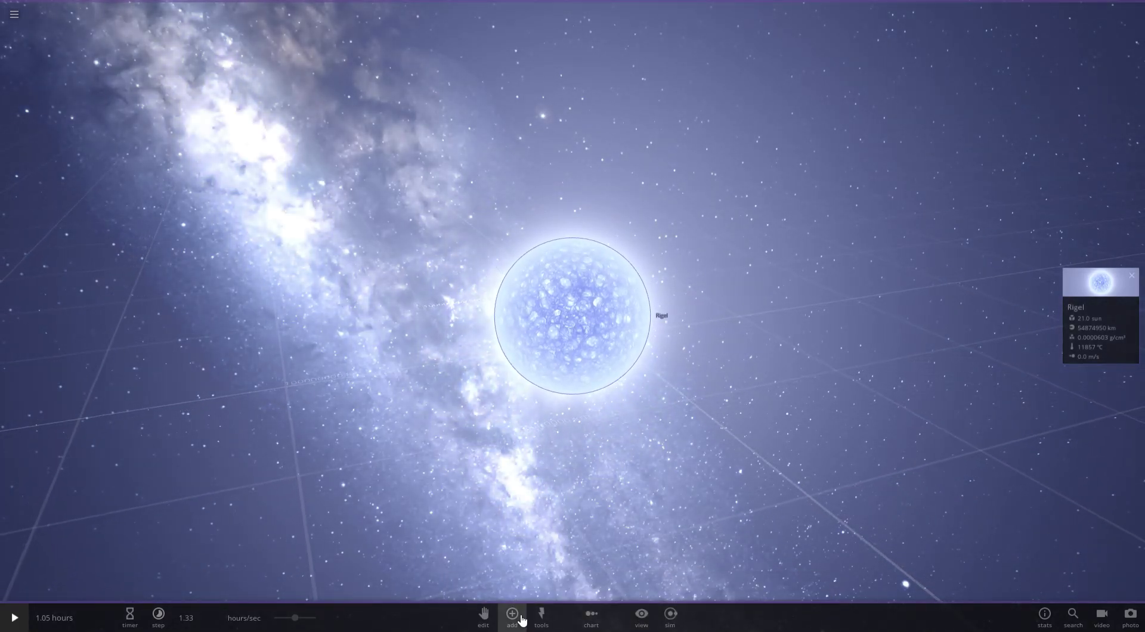
scroll(522, 476, "down", 5)
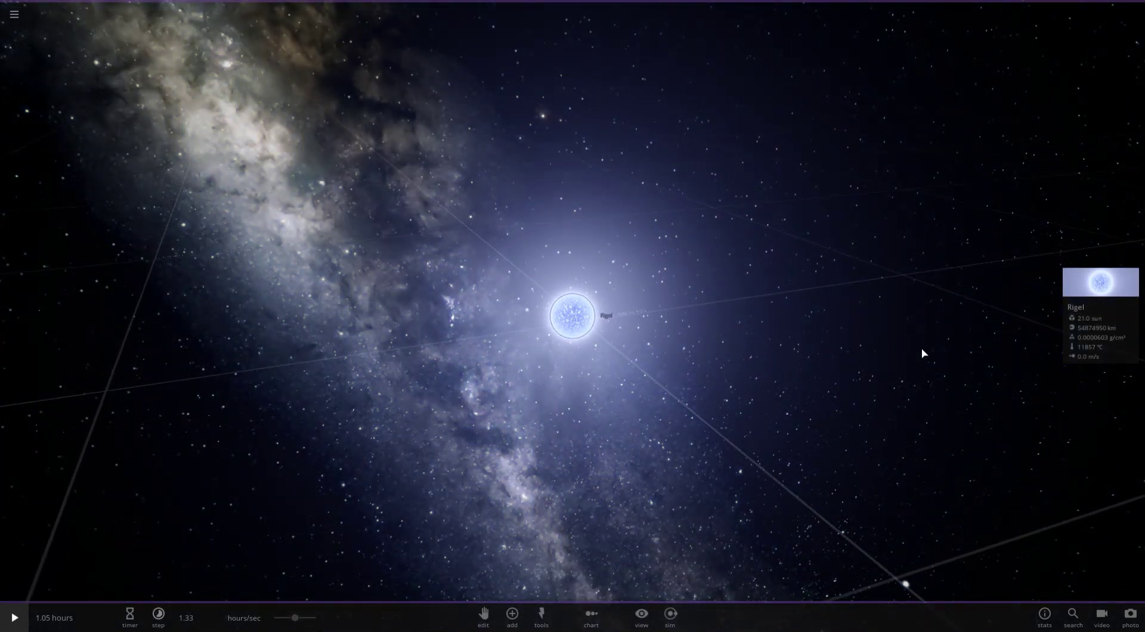
scroll(623, 390, "up", 5)
scroll(622, 390, "down", 5)
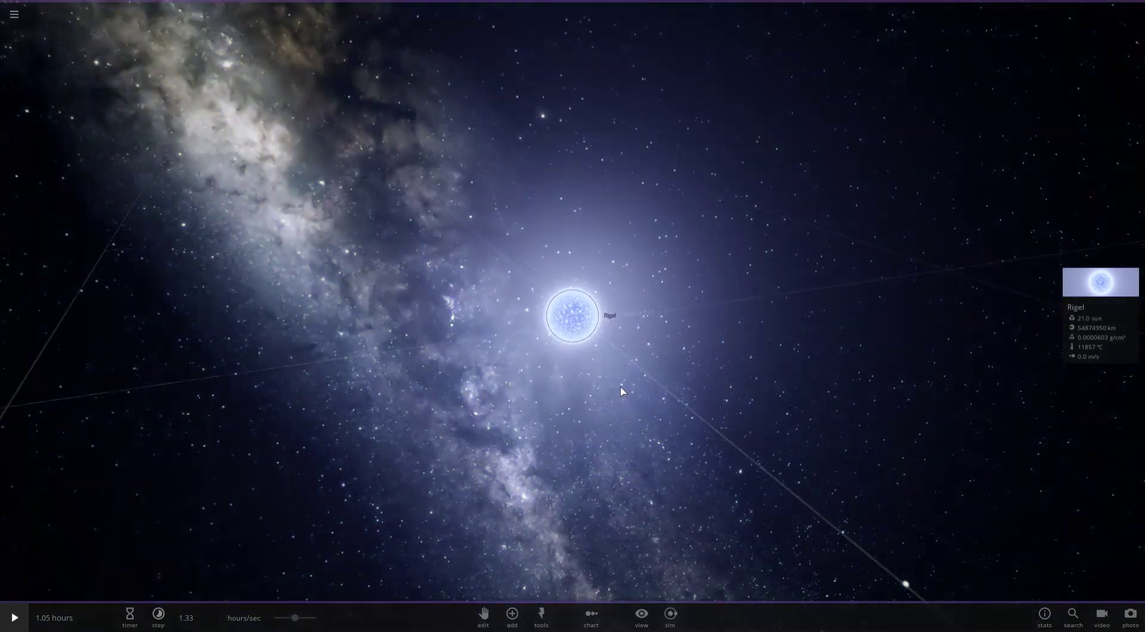
left_click_drag(622, 389, 346, 519)
left_click_drag(707, 494, 433, 273)
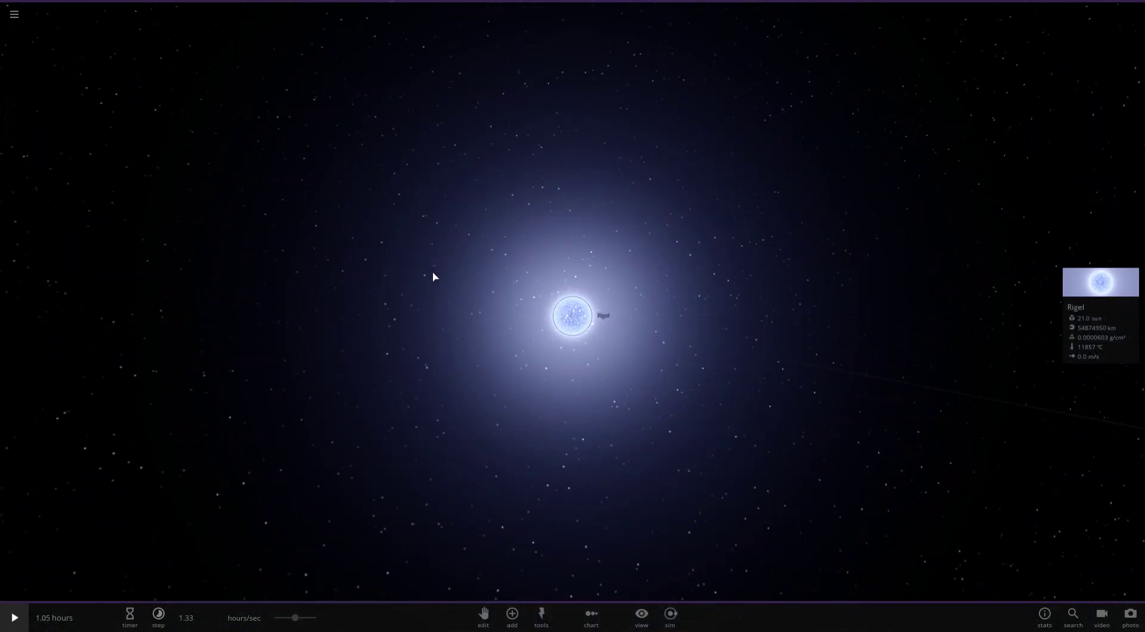
Add a random rocky planet in a close orbit around Rigel
left_click_drag(399, 329, 599, 447)
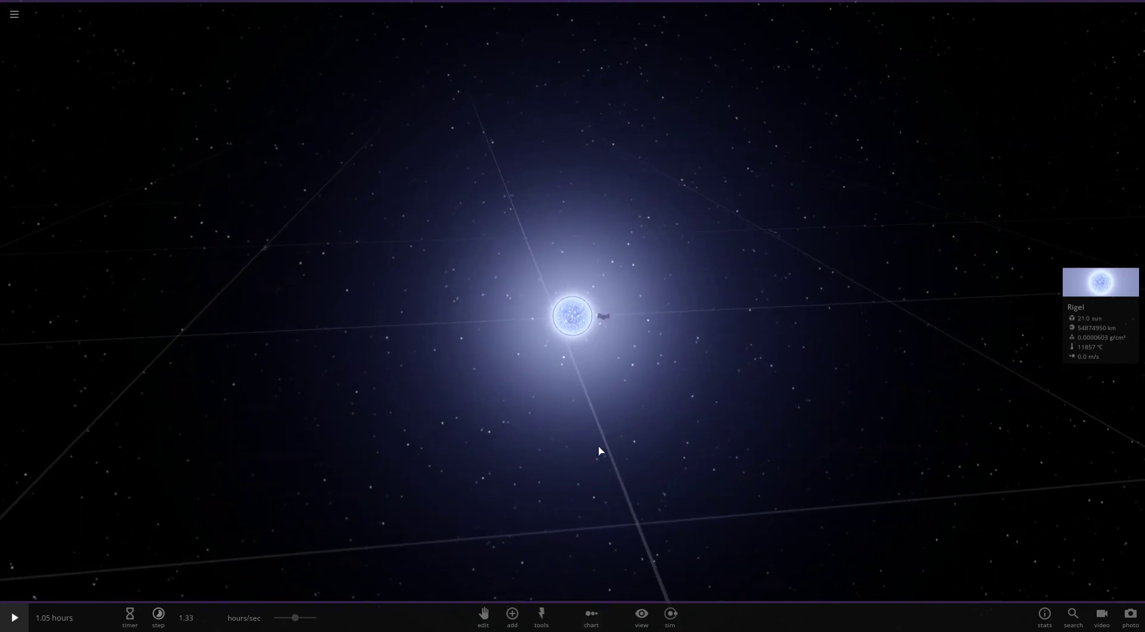
left_click(512, 616)
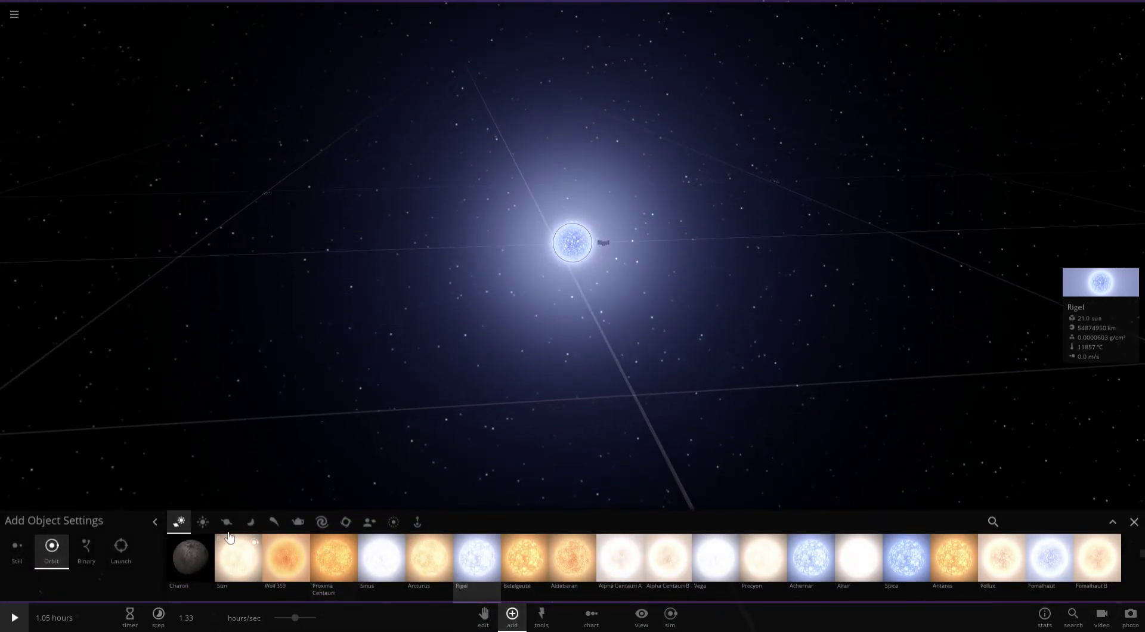
scroll(214, 561, "up", 5)
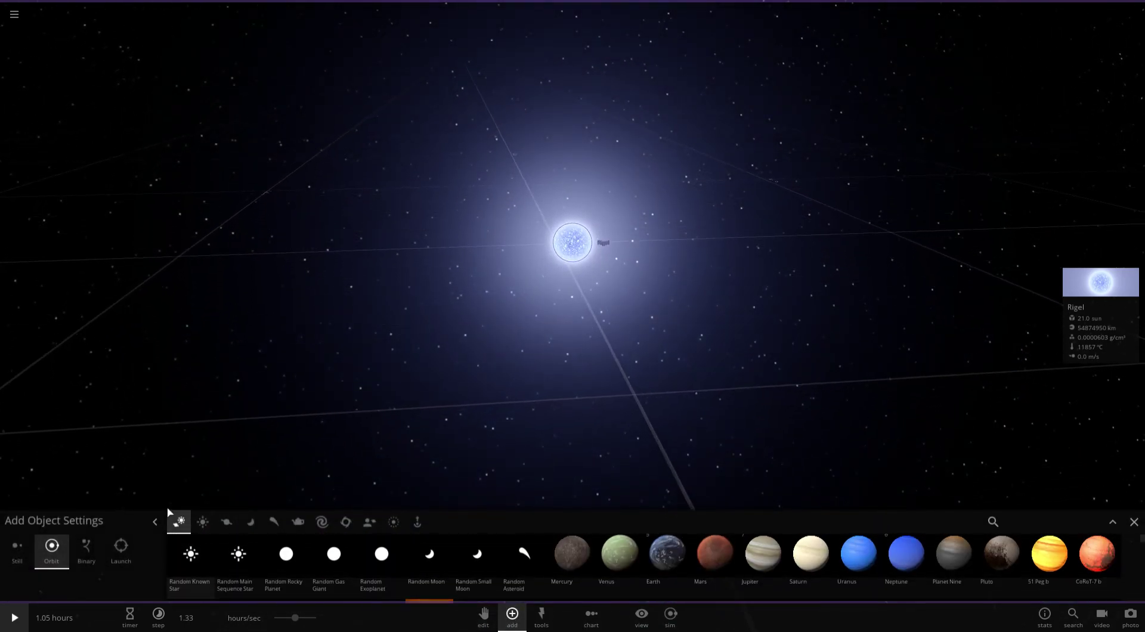
left_click(237, 525)
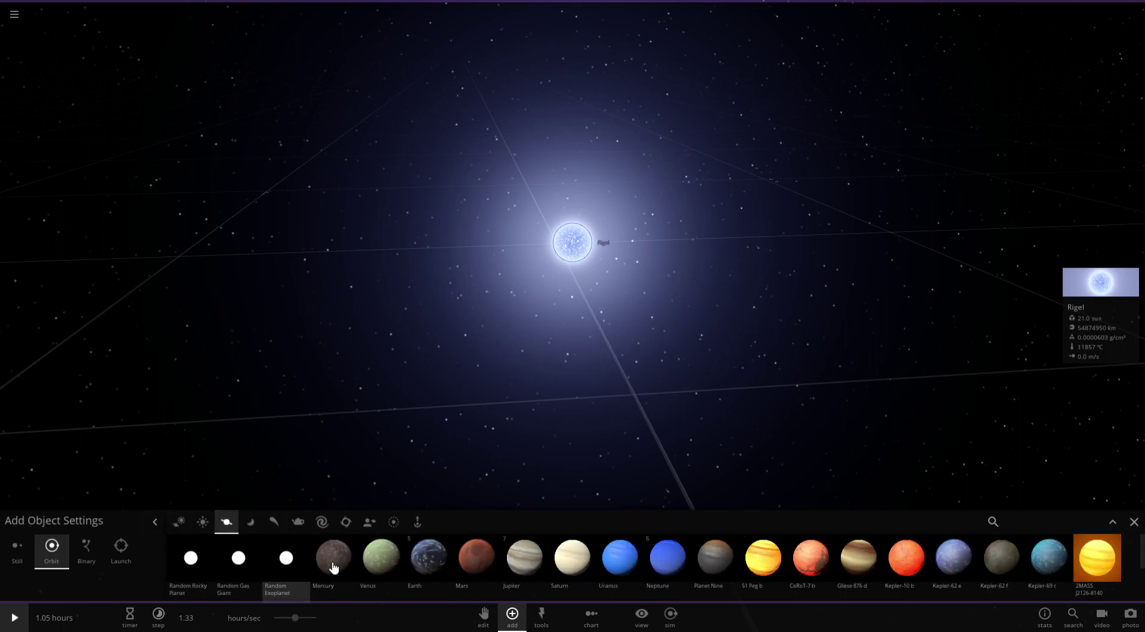
scroll(417, 375, "up", 5)
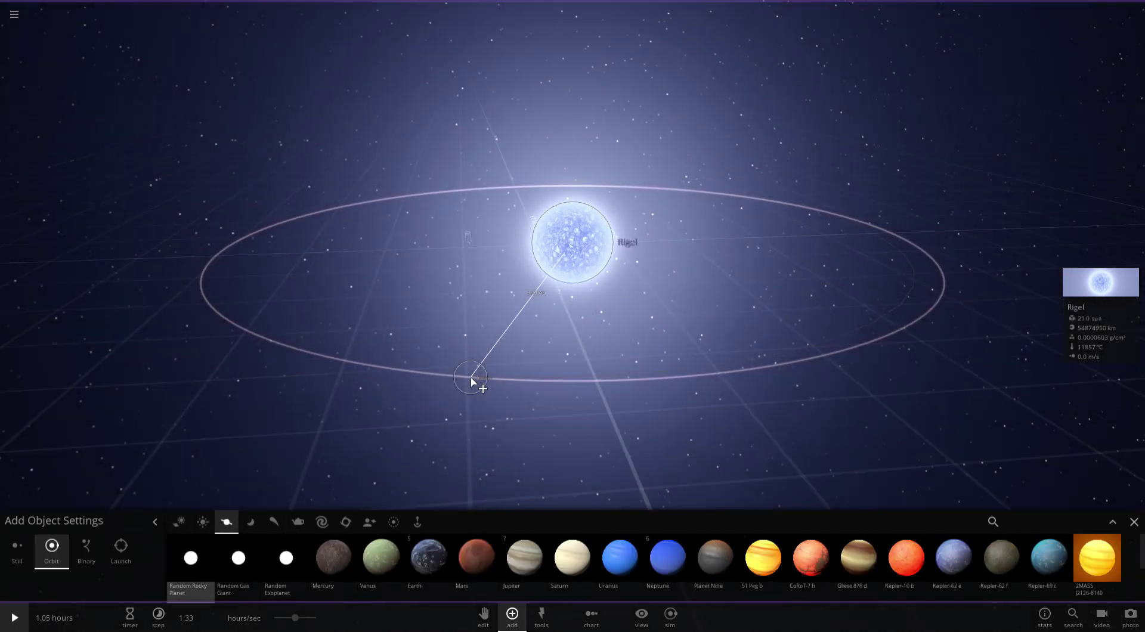
left_click(505, 415)
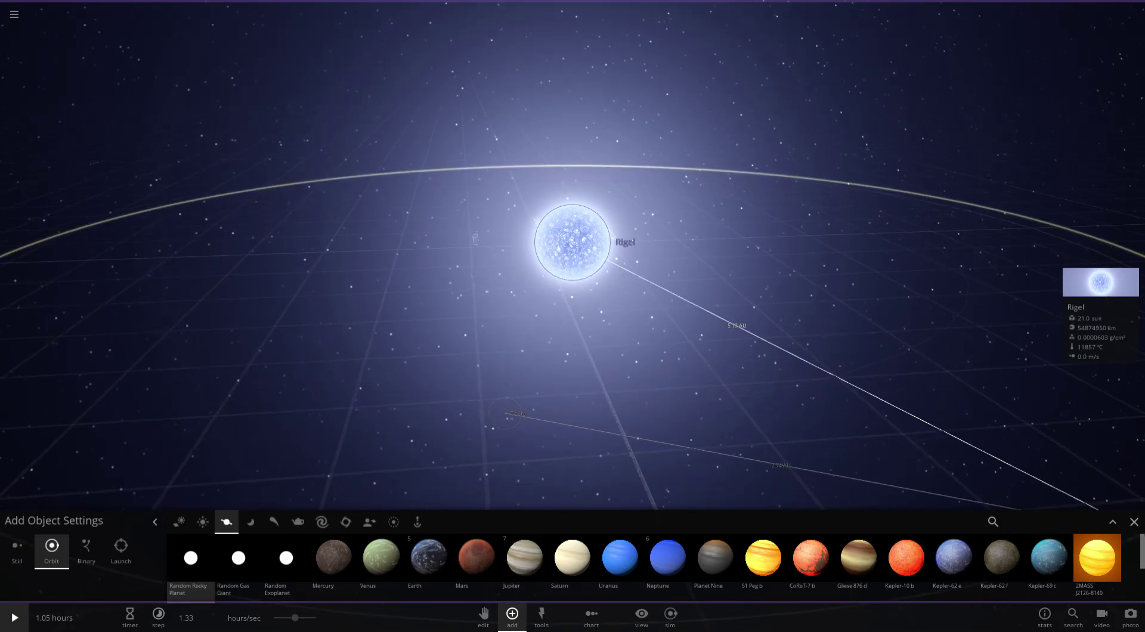
left_click(1134, 523)
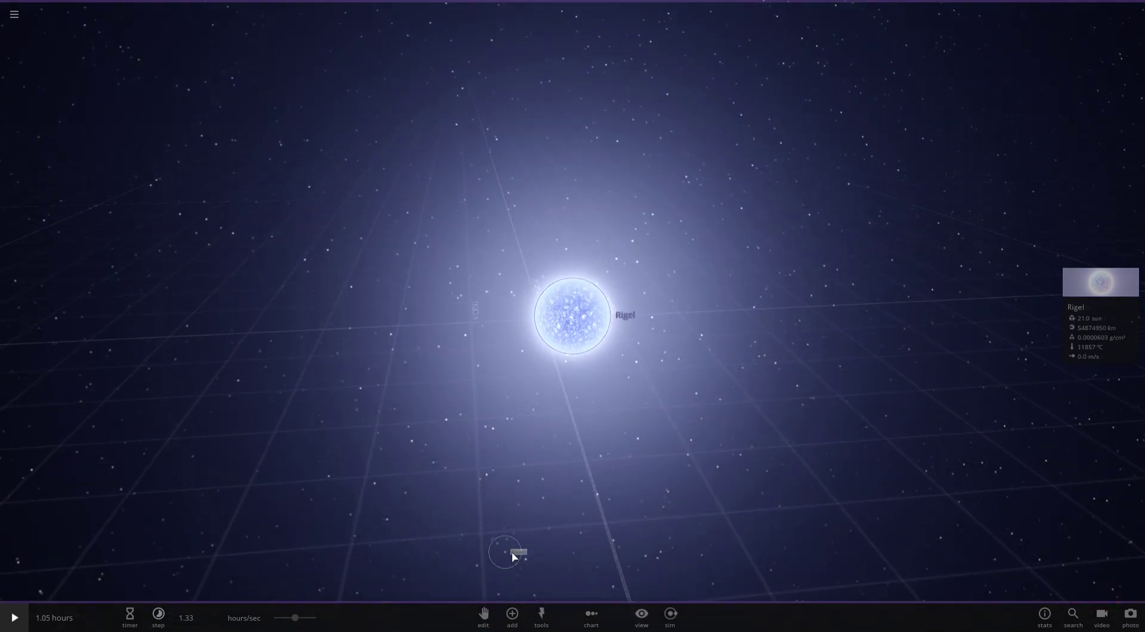
Centre the view on the new rocky planet Tiaerci and start the simulation running
double_click(513, 555)
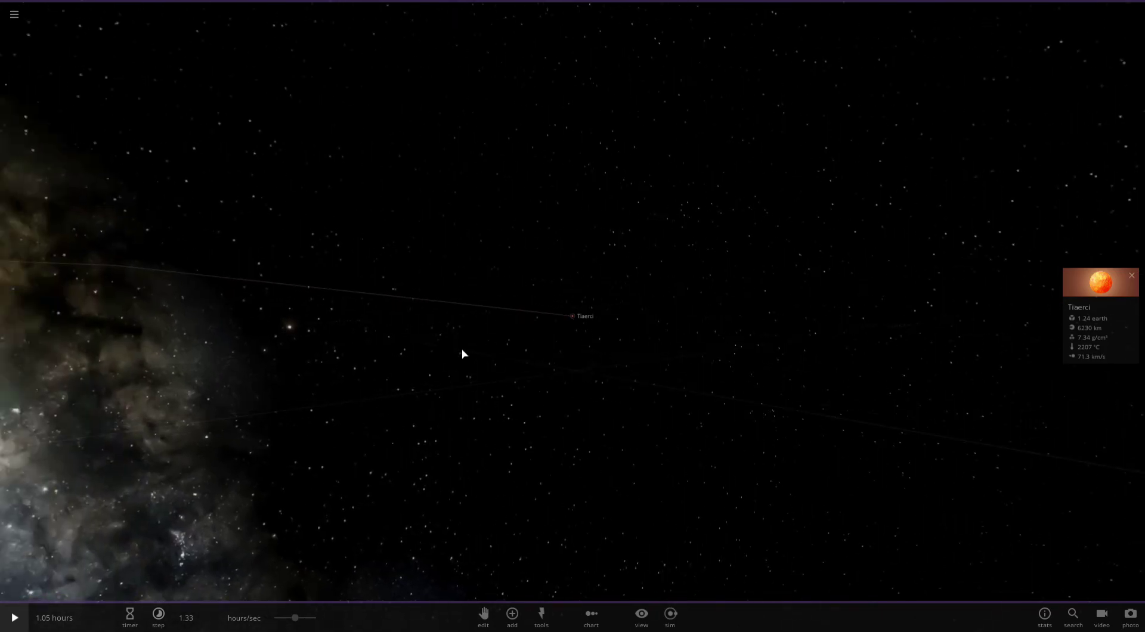
key("space")
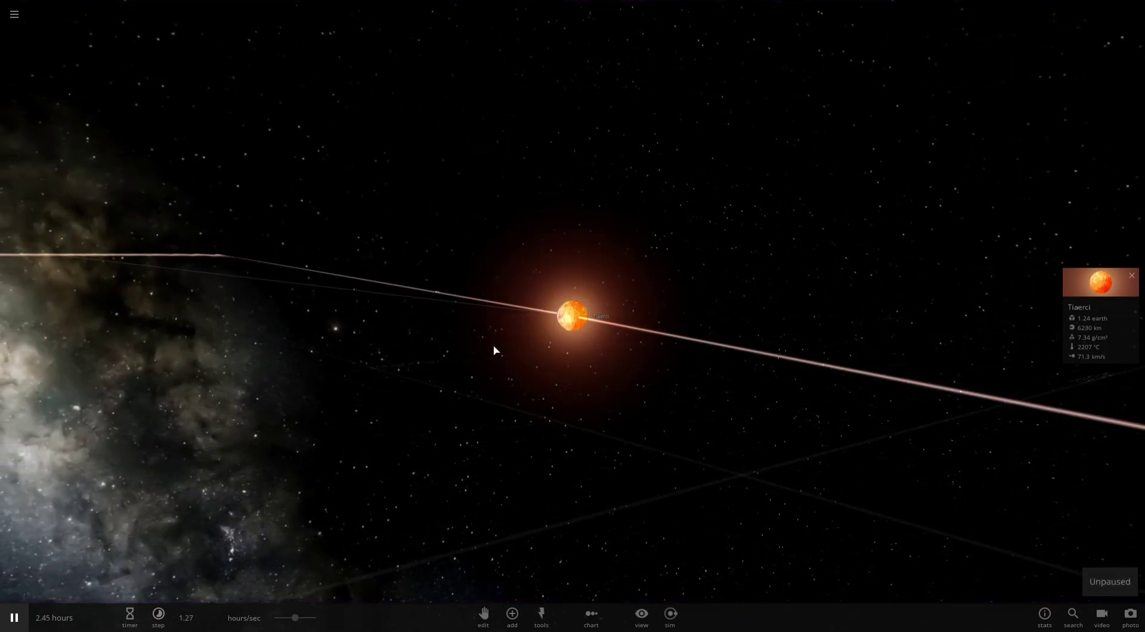
scroll(494, 346, "up", 8)
left_click_drag(494, 346, 178, 239)
scroll(381, 307, "down", 6)
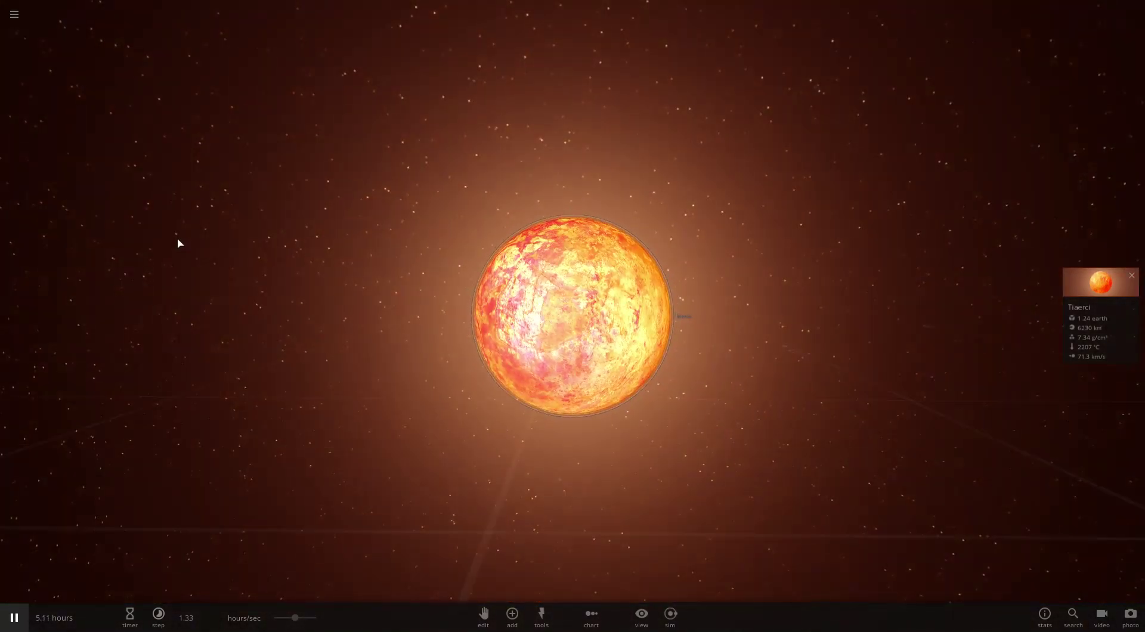
Examine Tiaerci's surface from several sides and distances, including its view against Rigel
left_click_drag(864, 352, 16, 251)
left_click_drag(955, 304, 831, 291)
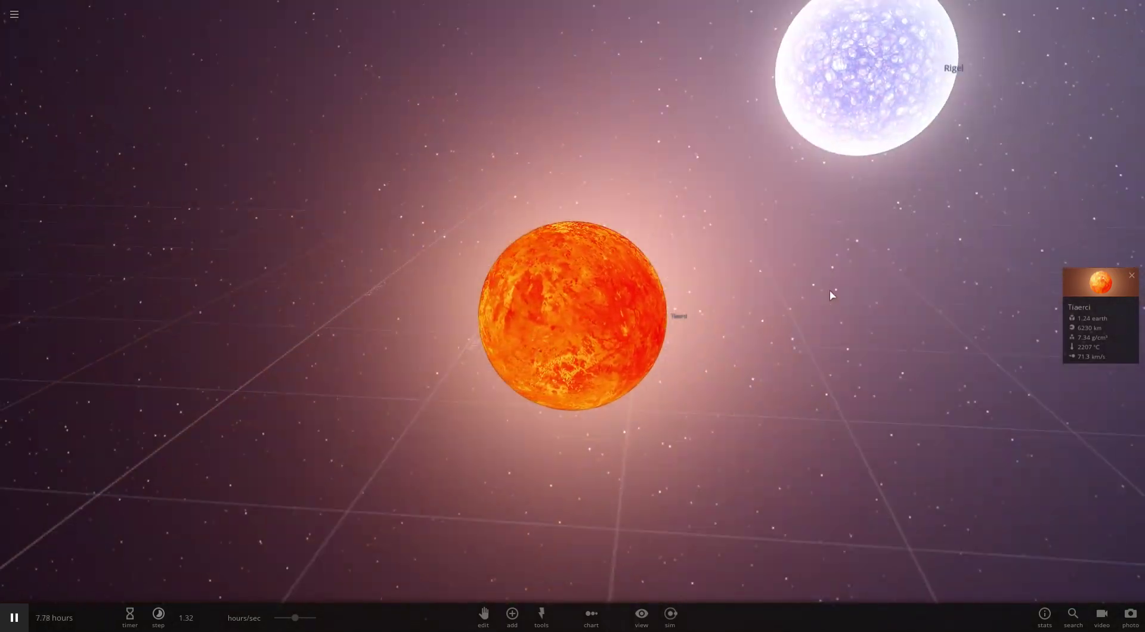
scroll(805, 290, "down", 4)
scroll(767, 291, "up", 1)
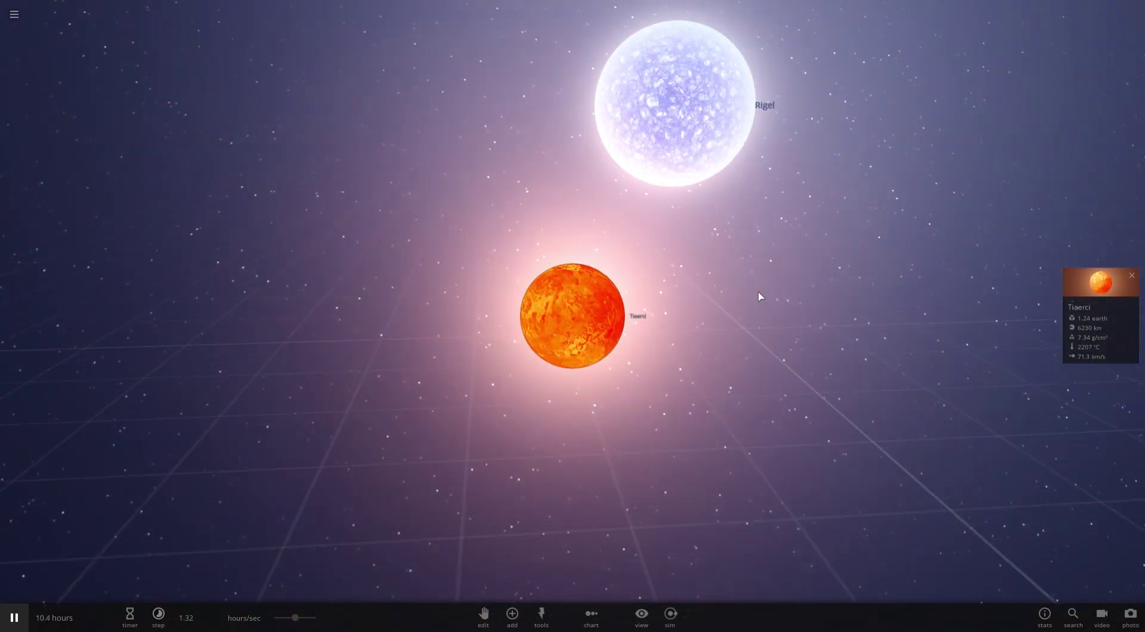
scroll(755, 293, "up", 6)
left_click_drag(720, 311, 731, 341)
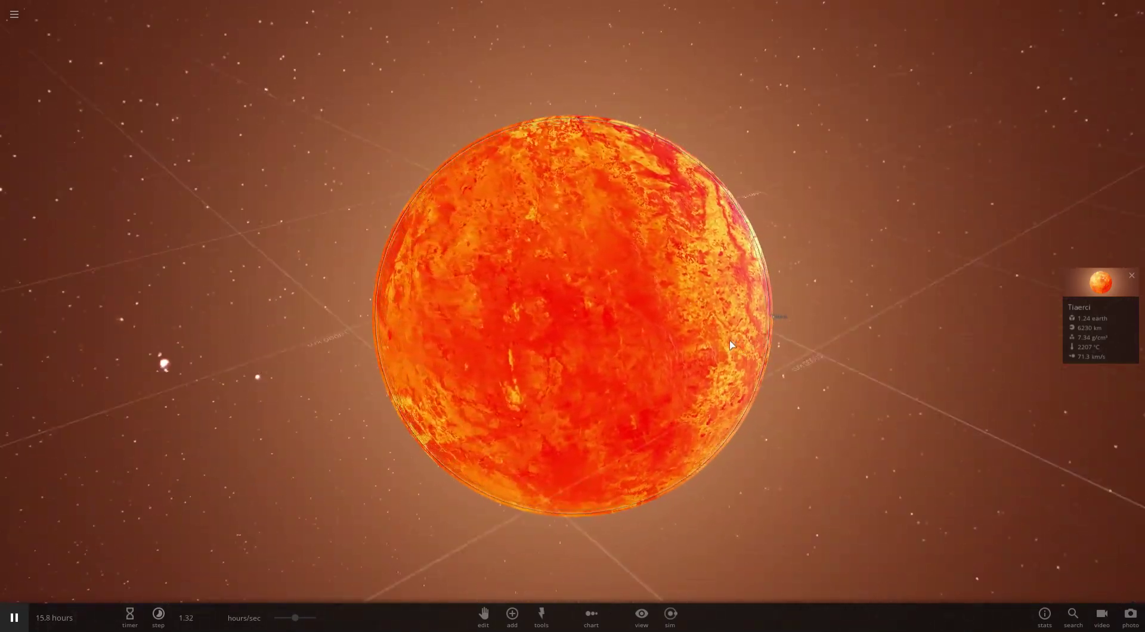
scroll(732, 345, "down", 5)
scroll(547, 419, "up", 4)
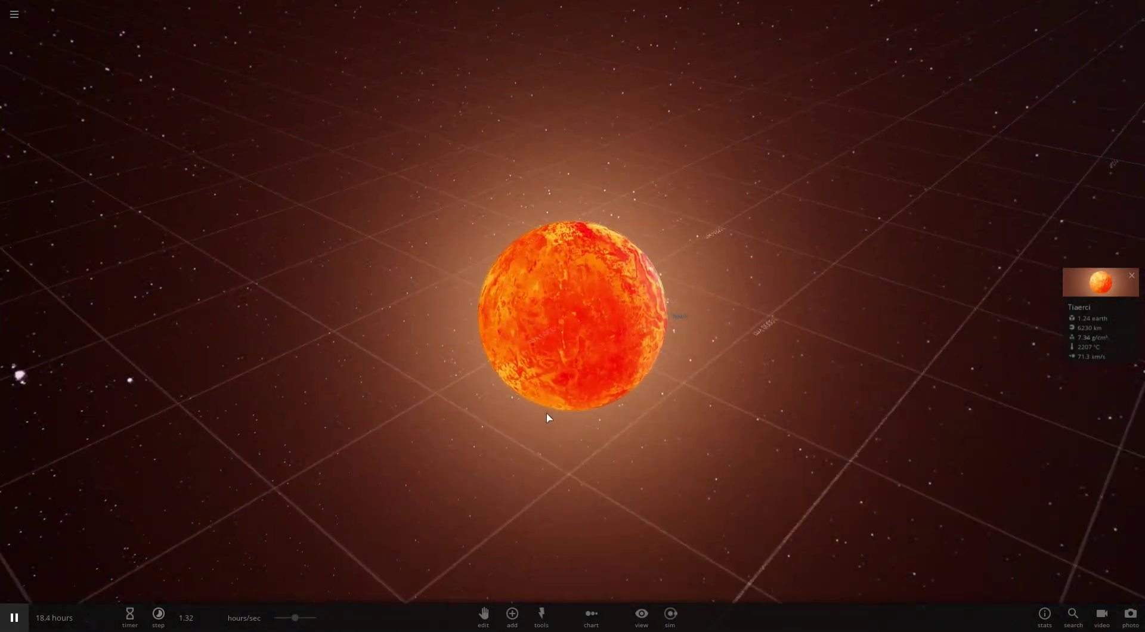
left_click_drag(473, 463, 605, 380)
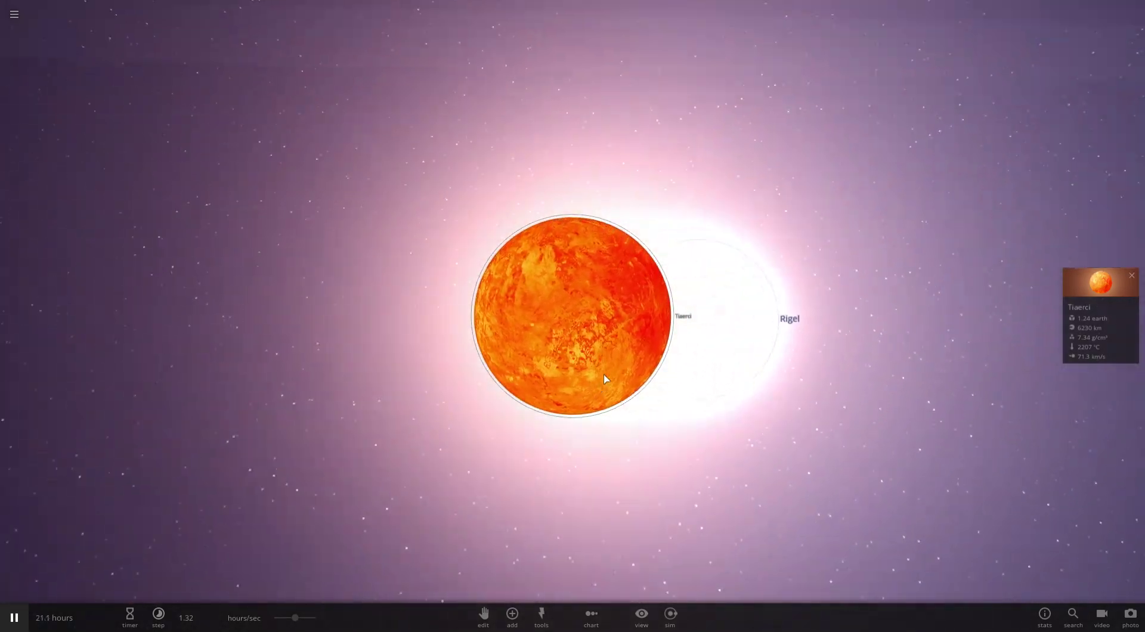
scroll(605, 380, "down", 5)
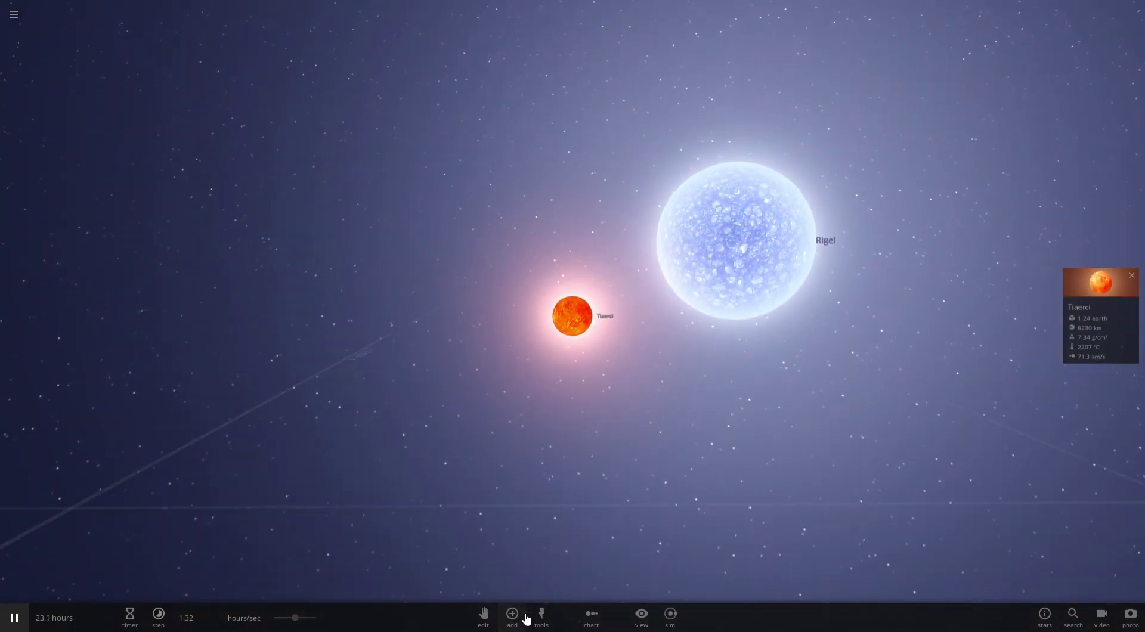
Add a second random rocky planet in a tight orbit around Tiaerci
left_click(513, 615)
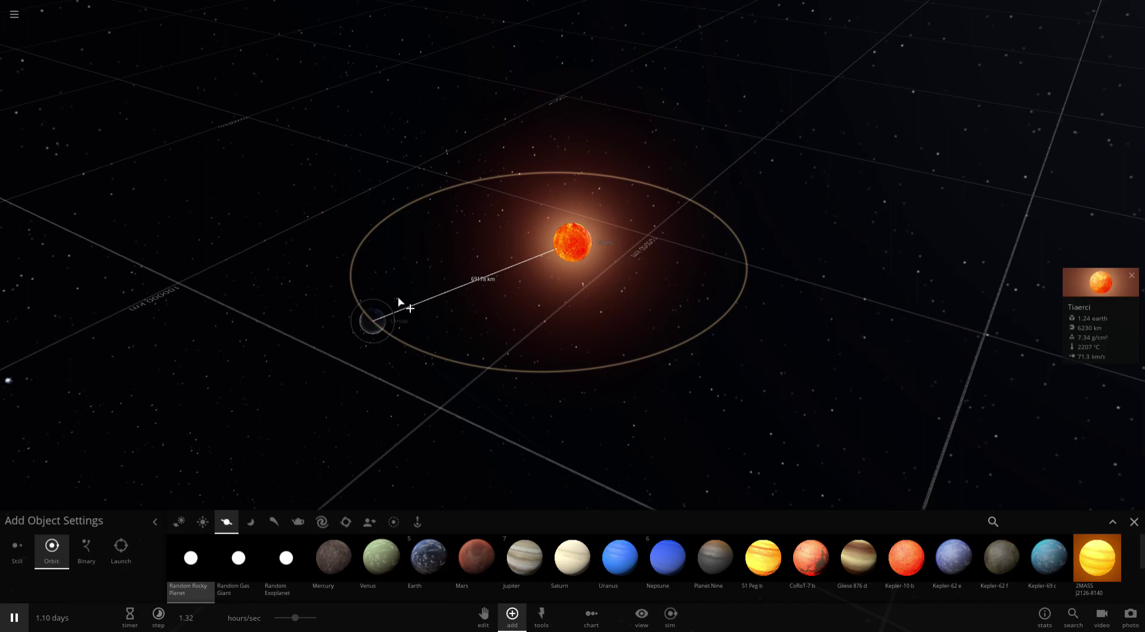
scroll(460, 312, "up", 5)
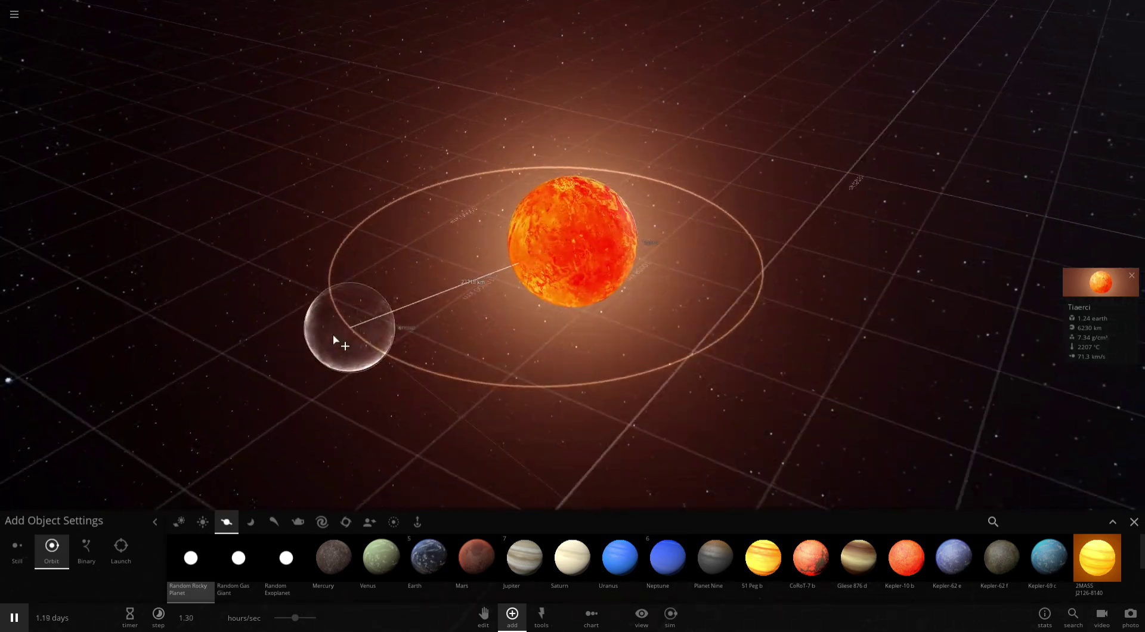
left_click(333, 340)
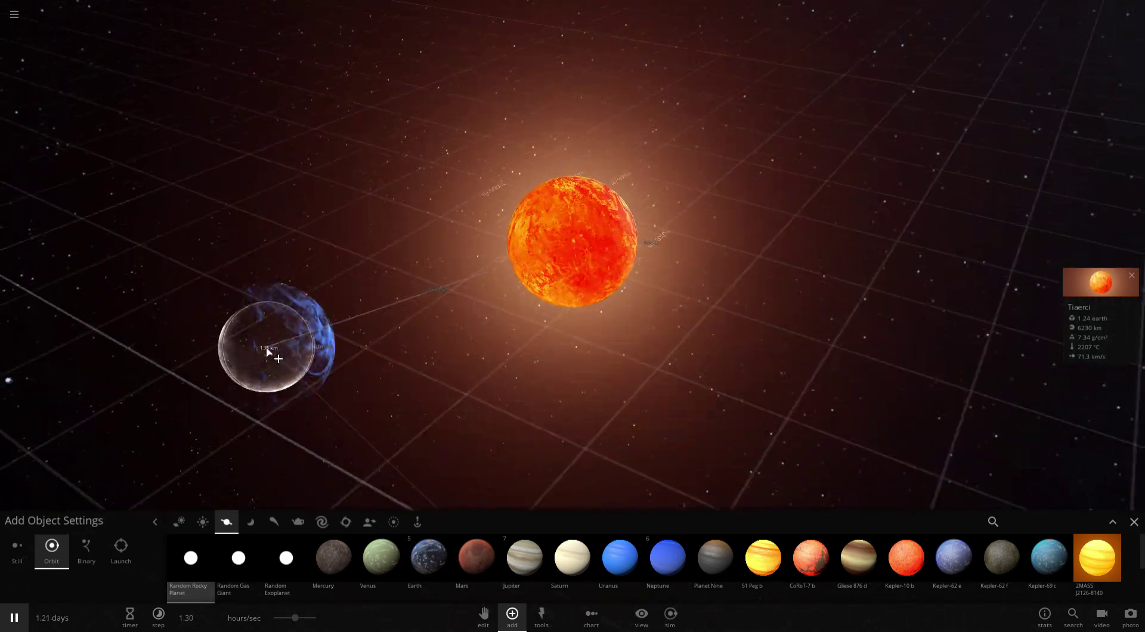
scroll(152, 323, "down", 4)
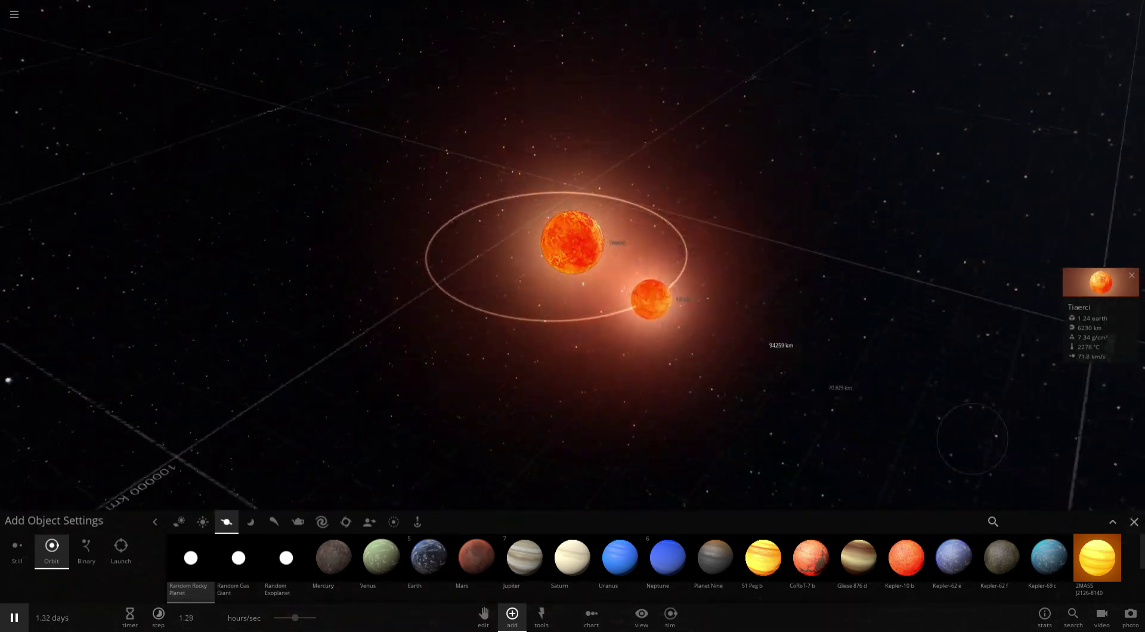
left_click(1135, 523)
scroll(442, 415, "up", 2)
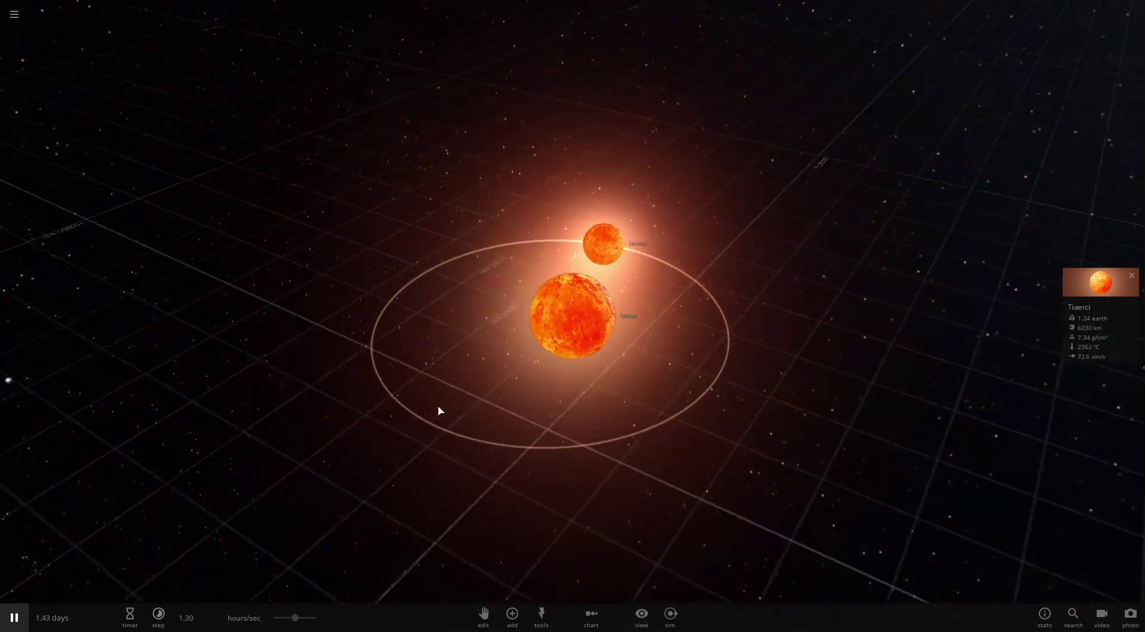
Pause the simulation and add a random rocky planet in a wide orbit around Rigel, well outside Tiaerci's orbit
scroll(445, 401, "down", 8)
scroll(529, 277, "down", 6)
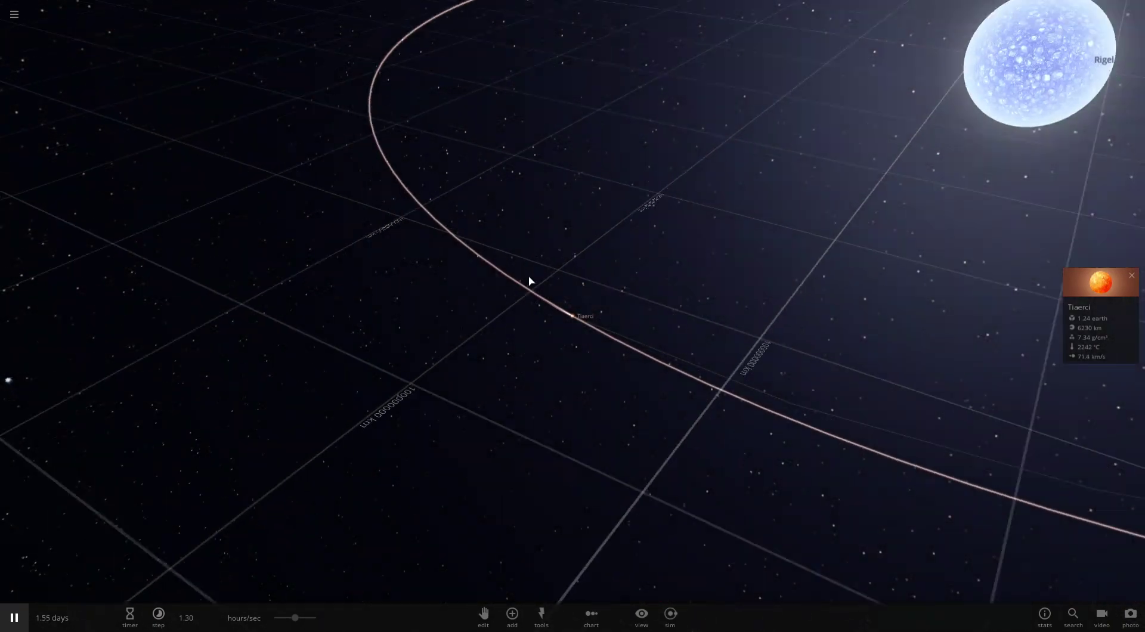
key("space")
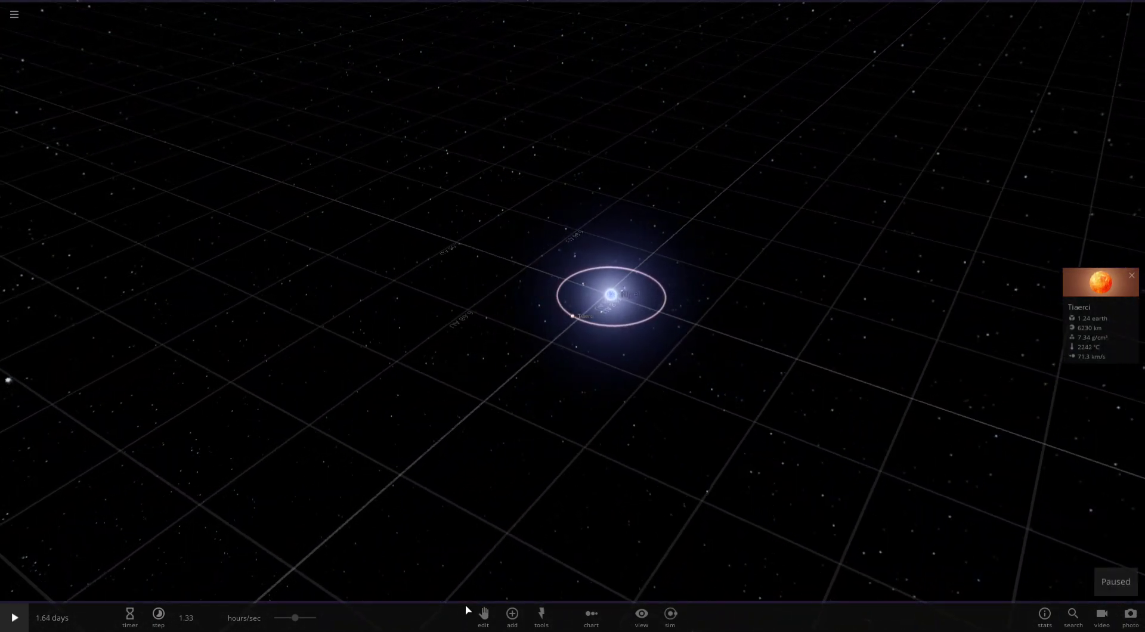
left_click(524, 620)
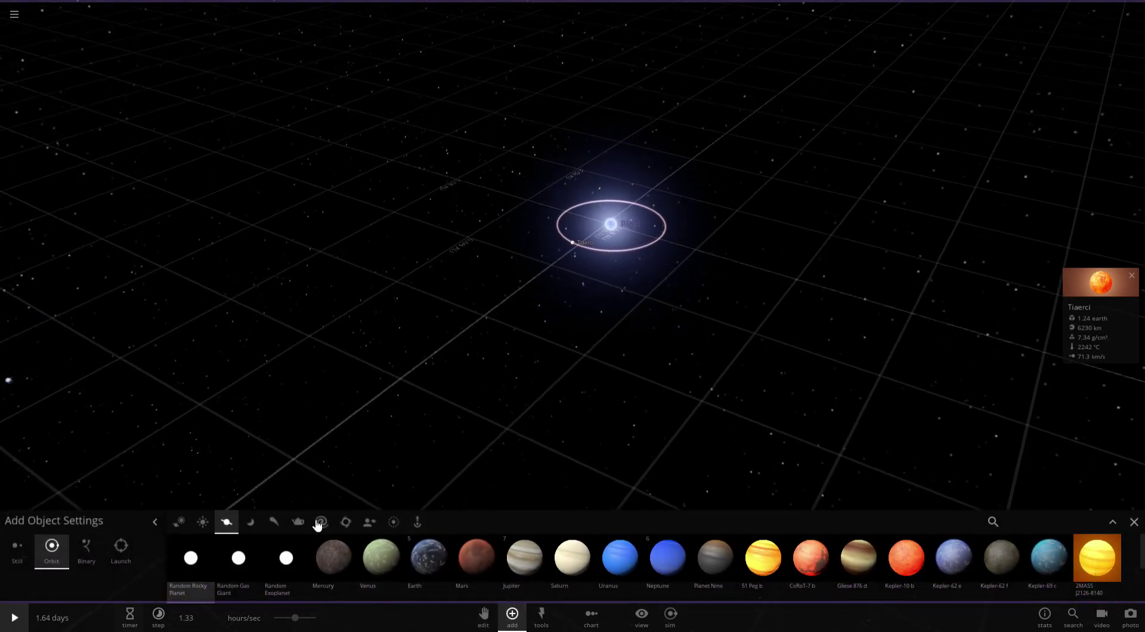
left_click(181, 590)
scroll(435, 395, "up", 4)
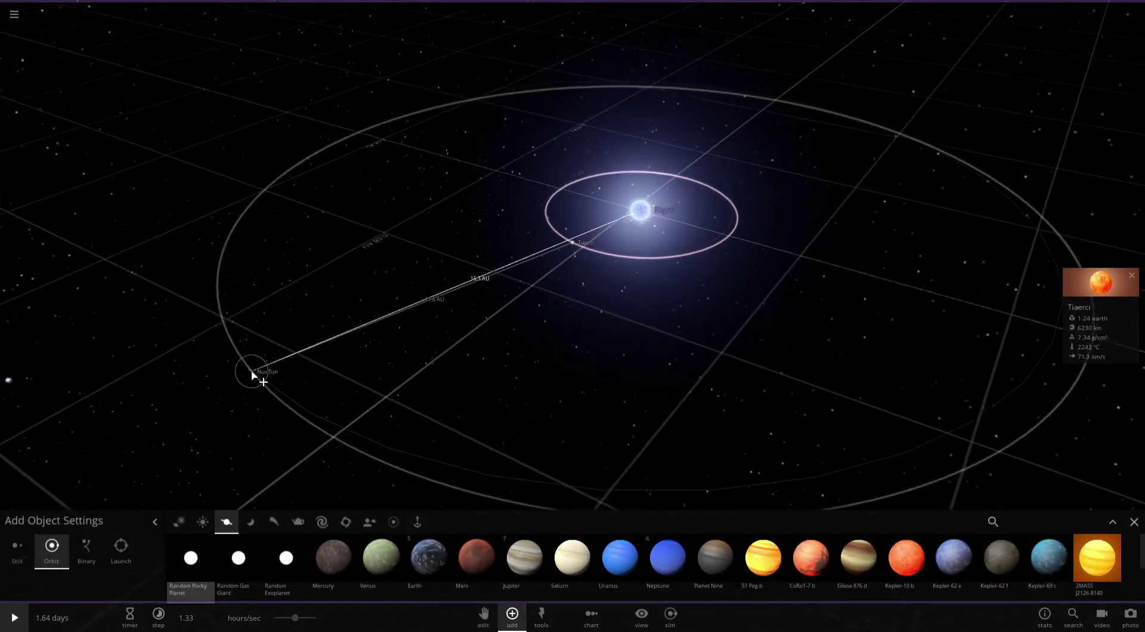
scroll(251, 381, "down", 1)
left_click(242, 400)
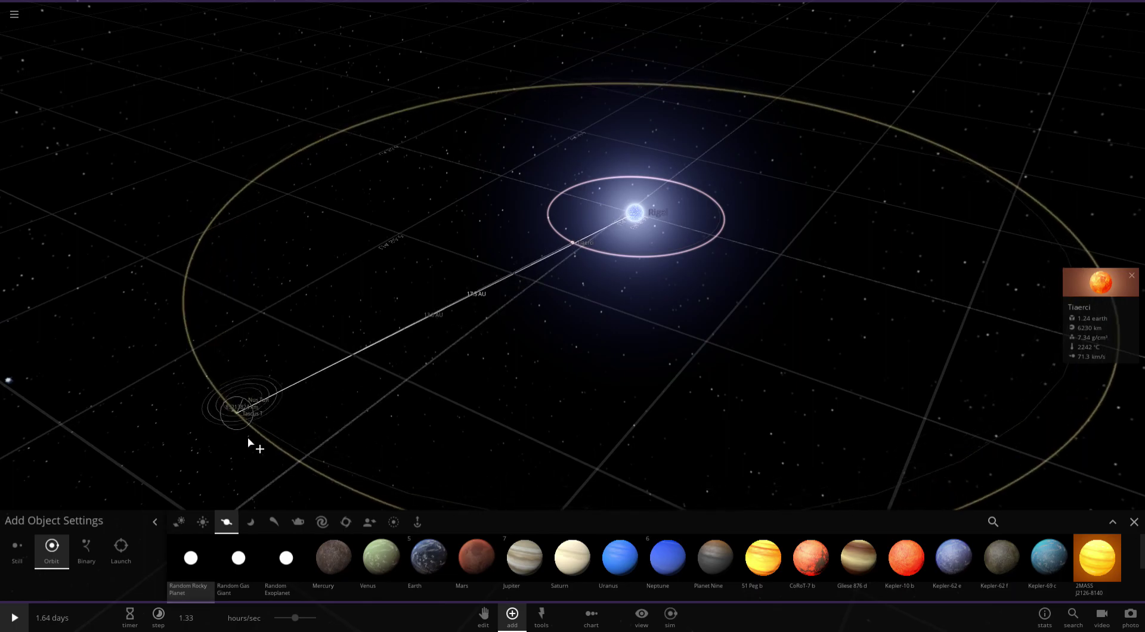
left_click(1134, 522)
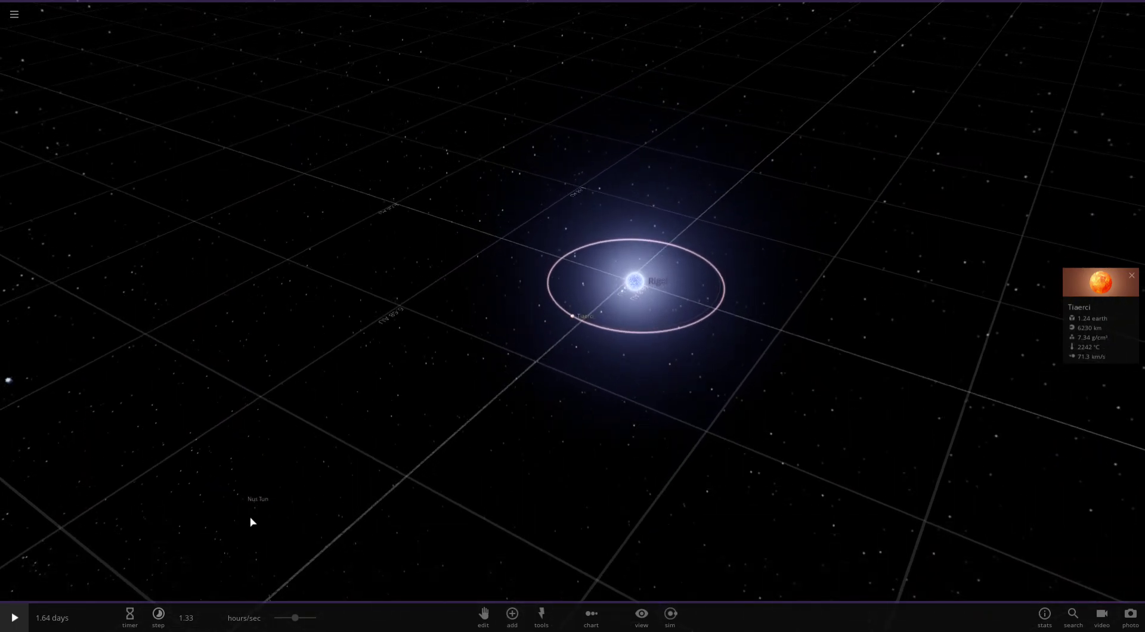
Focus on the outer planet Nus Tun, inspect its surface up close and resume the simulation
left_click(240, 501)
scroll(836, 351, "up", 10)
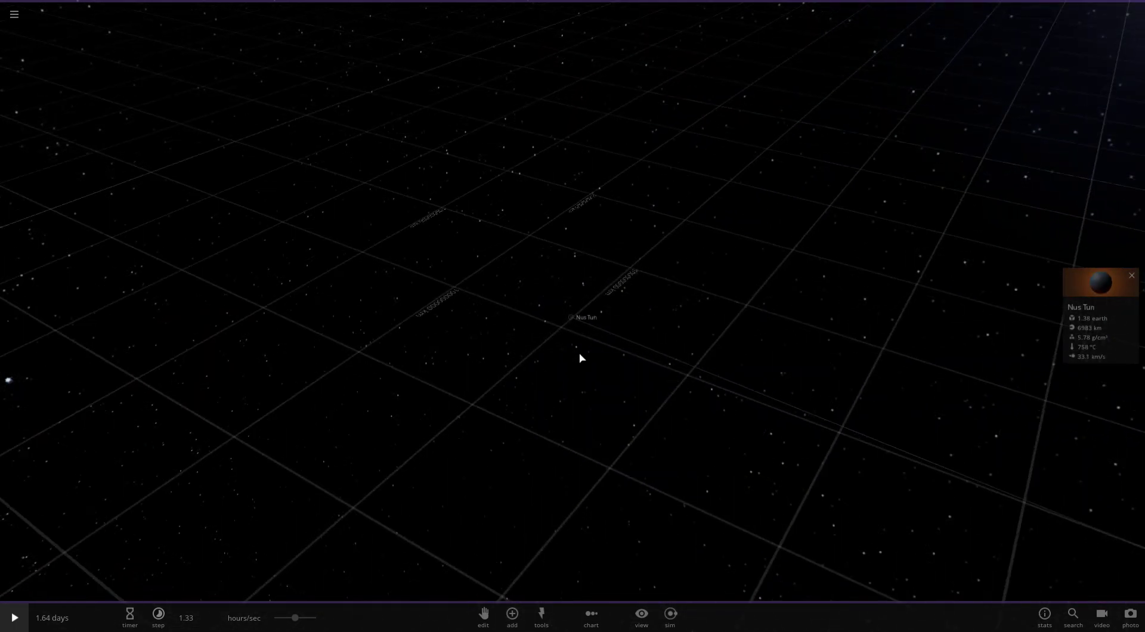
left_click_drag(850, 394, 399, 393)
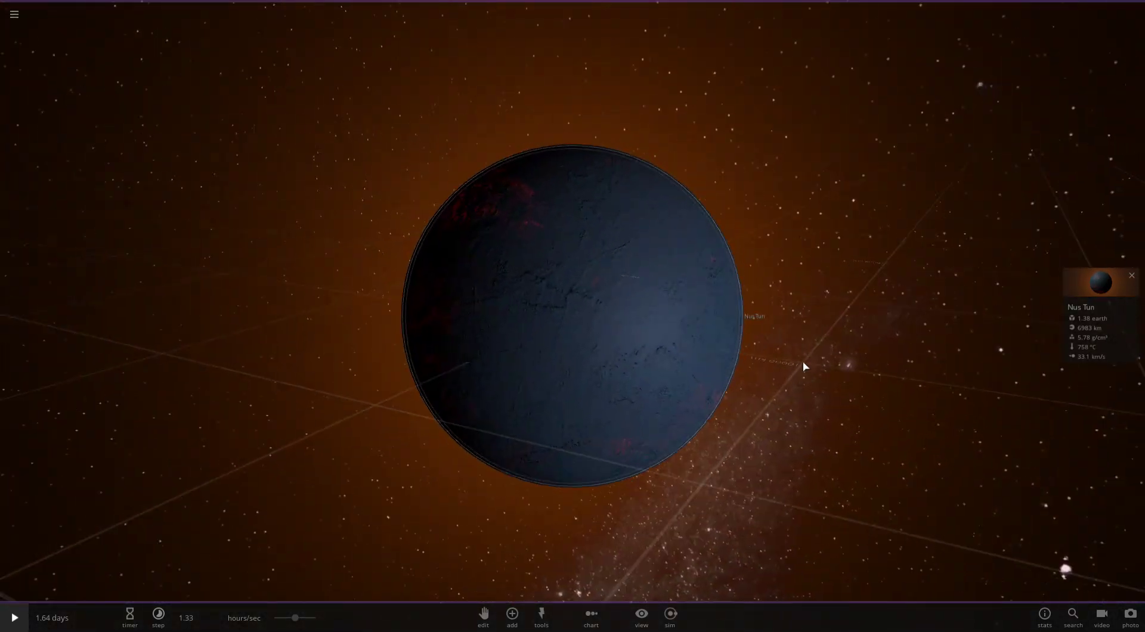
left_click_drag(803, 363, 695, 340)
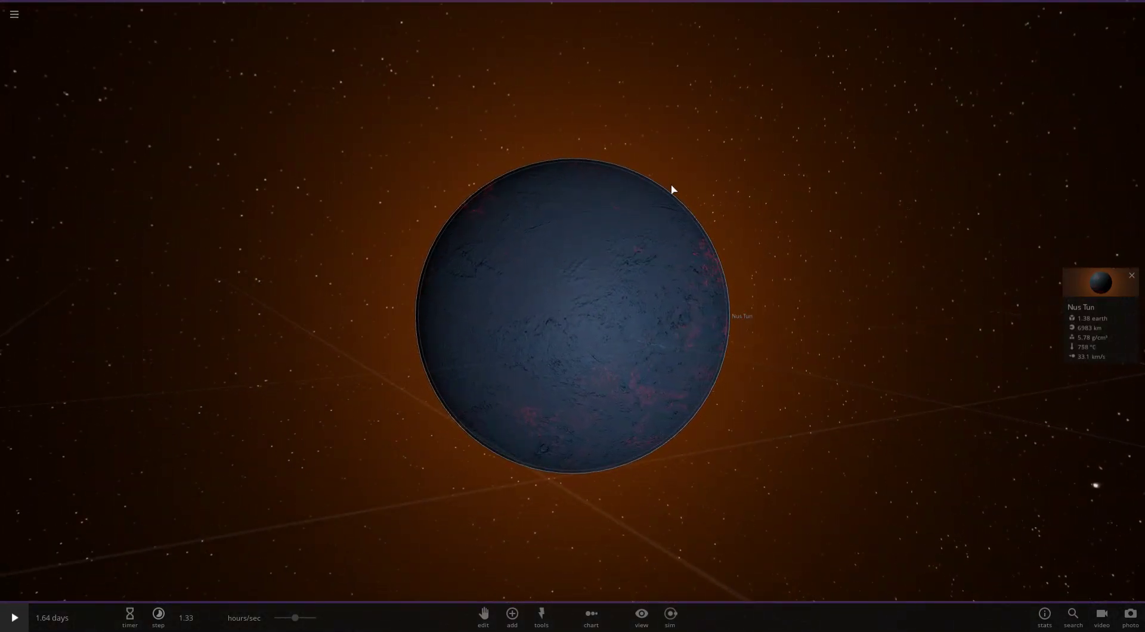
key("space")
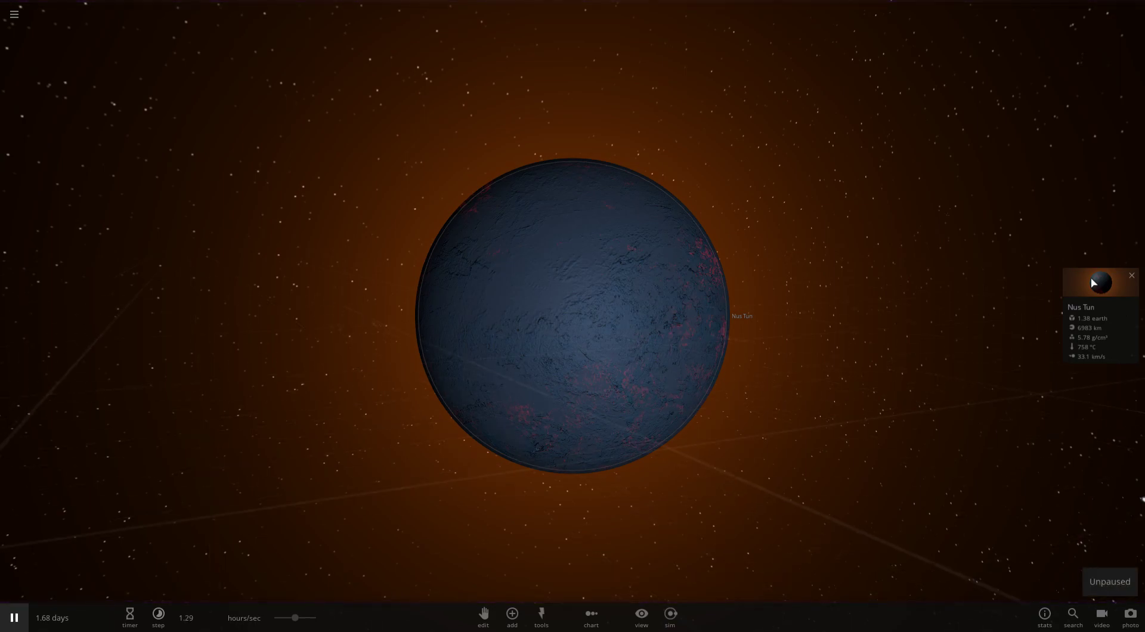
Open Nus Tun's properties and set its mid-elevation colour to dark red #7C0404
left_click(1096, 284)
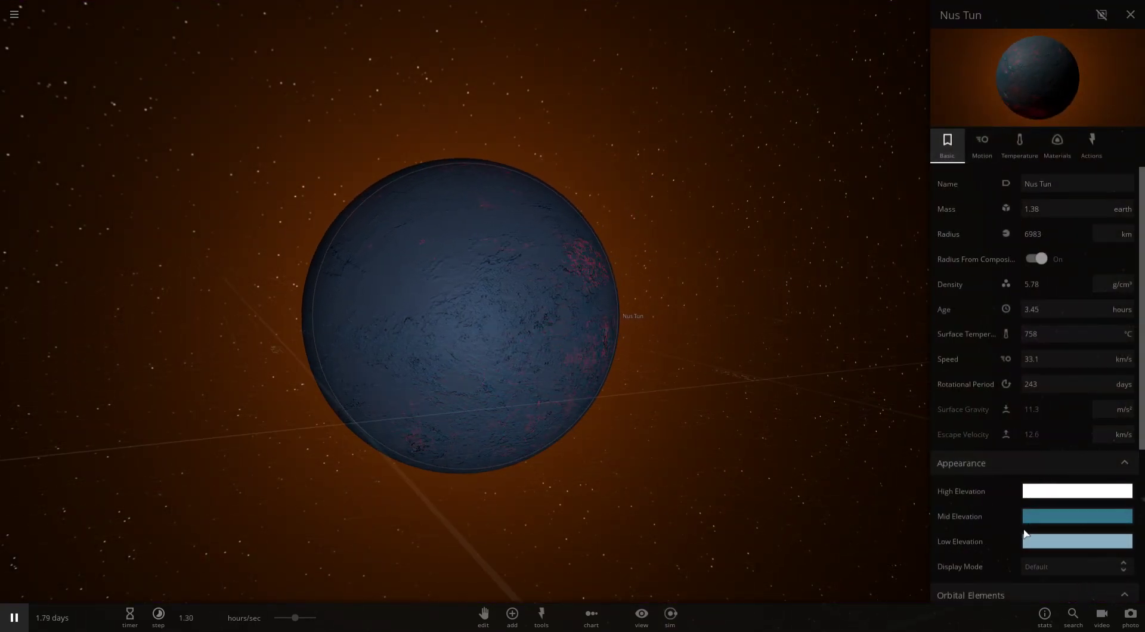
left_click(1031, 519)
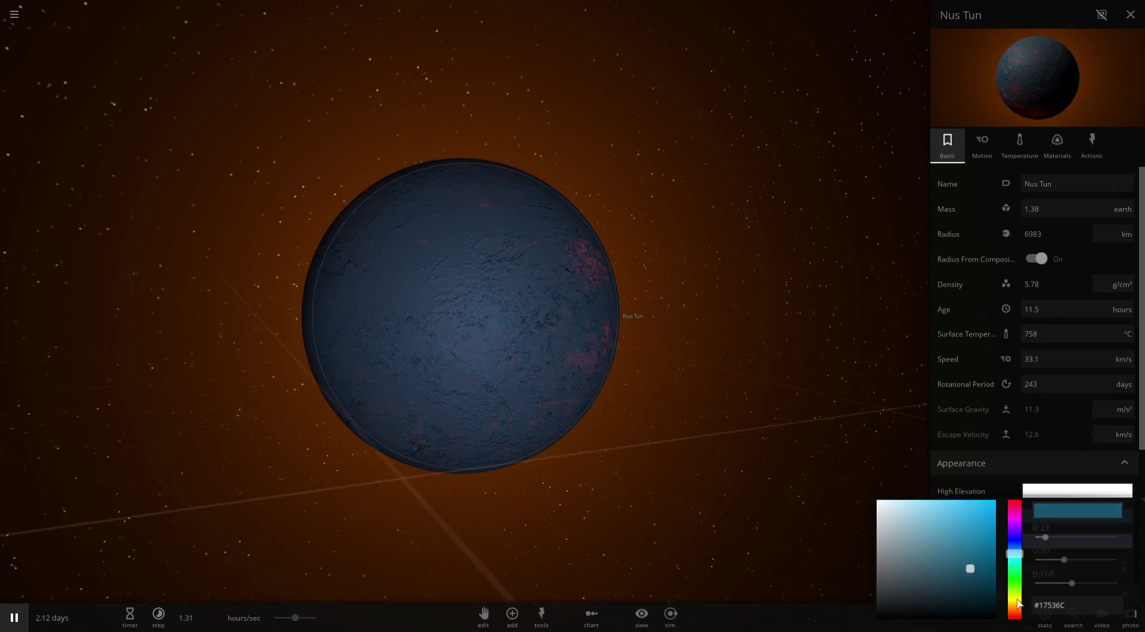
left_click_drag(1014, 608, 1014, 618)
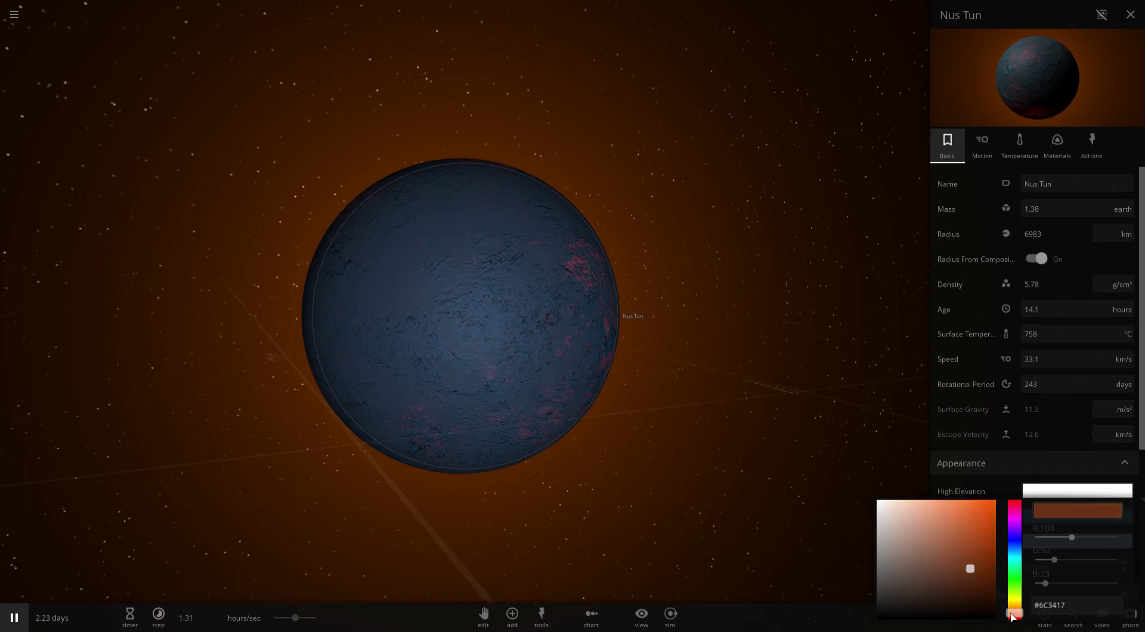
left_click(992, 543)
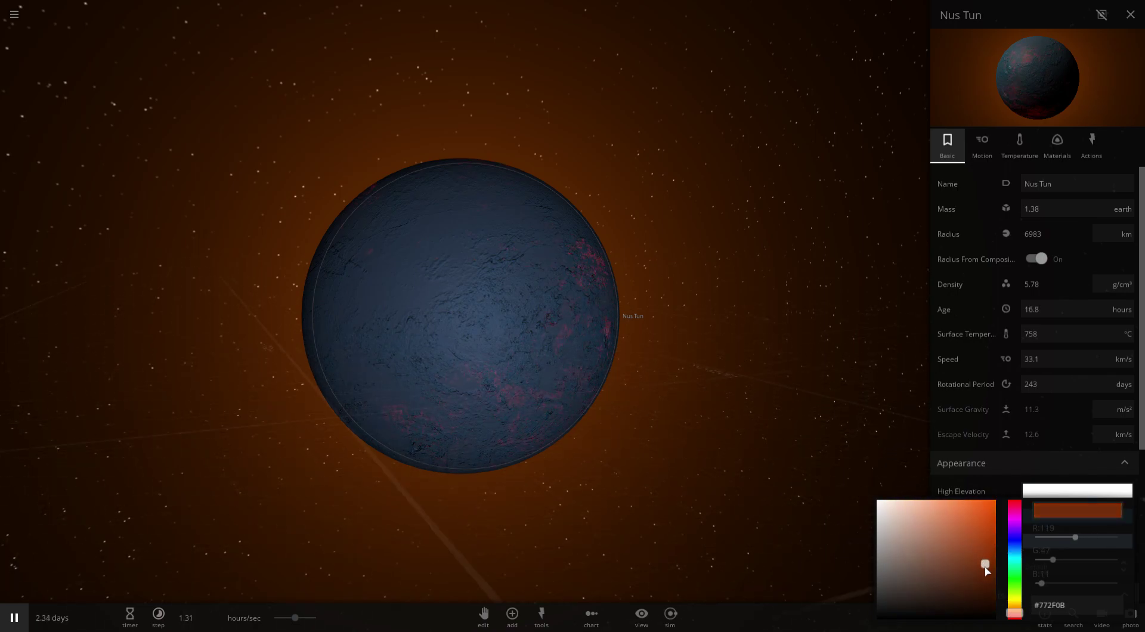
left_click_drag(1020, 615, 1012, 621)
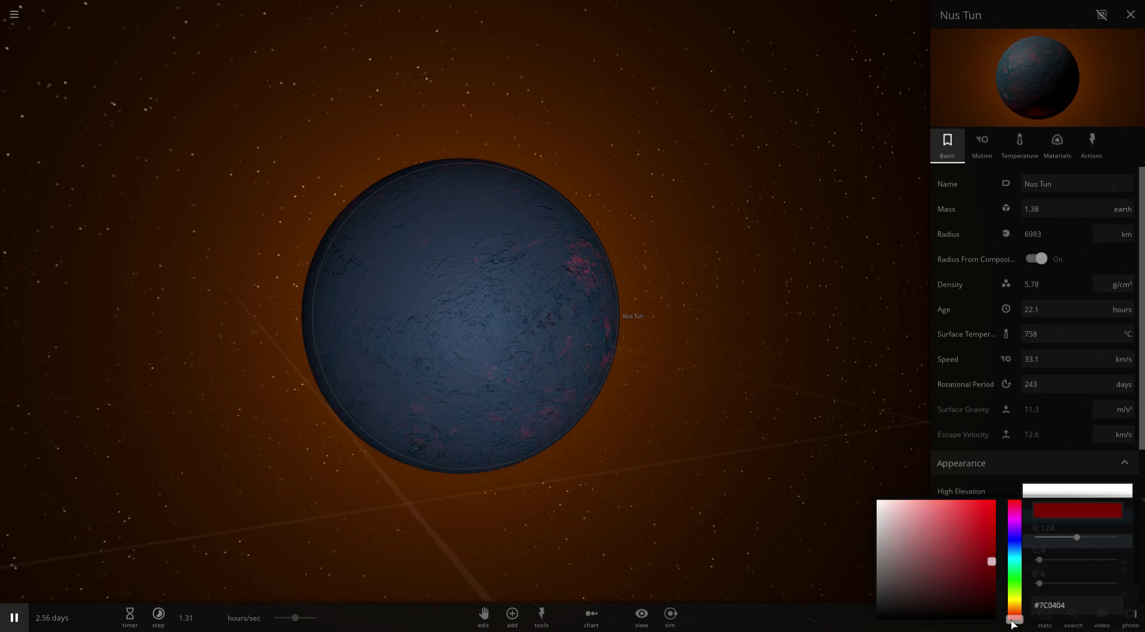
left_click(994, 478)
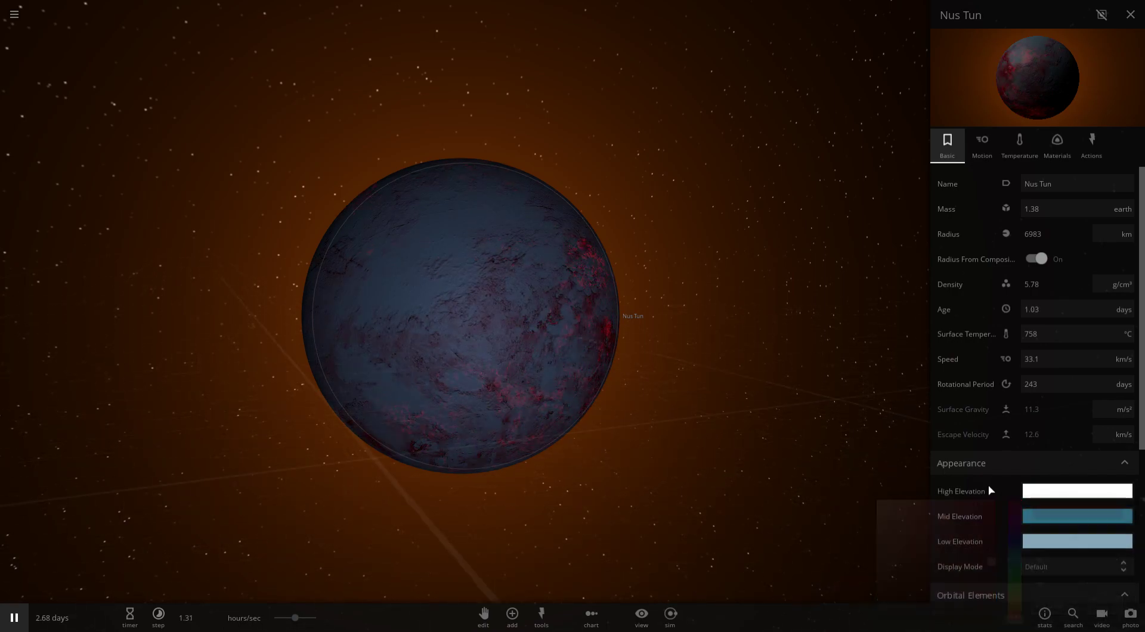
Set Nus Tun's low-elevation colour to dark orange #773001 and check the surface
left_click(1068, 542)
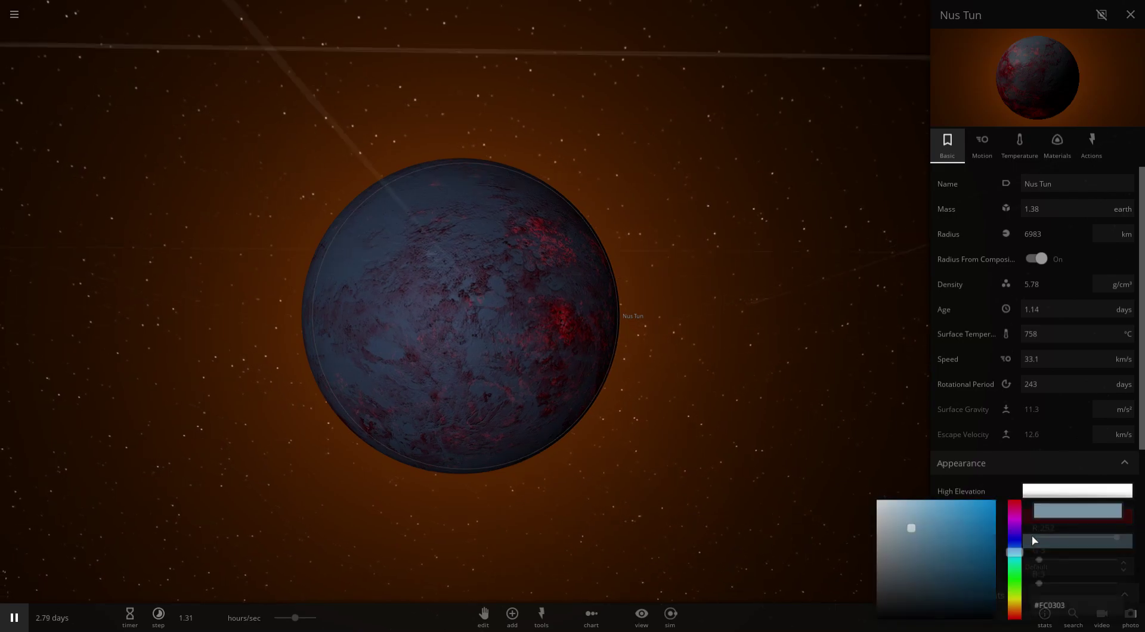
left_click_drag(1015, 554, 1017, 514)
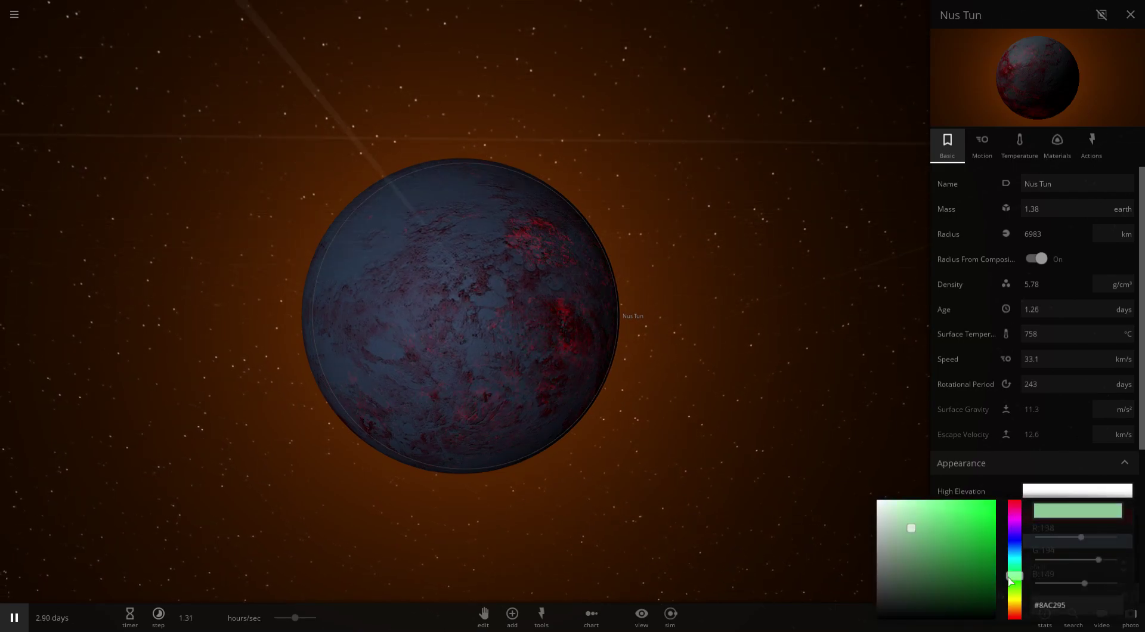
left_click_drag(1009, 578, 1016, 613)
left_click_drag(949, 548, 998, 562)
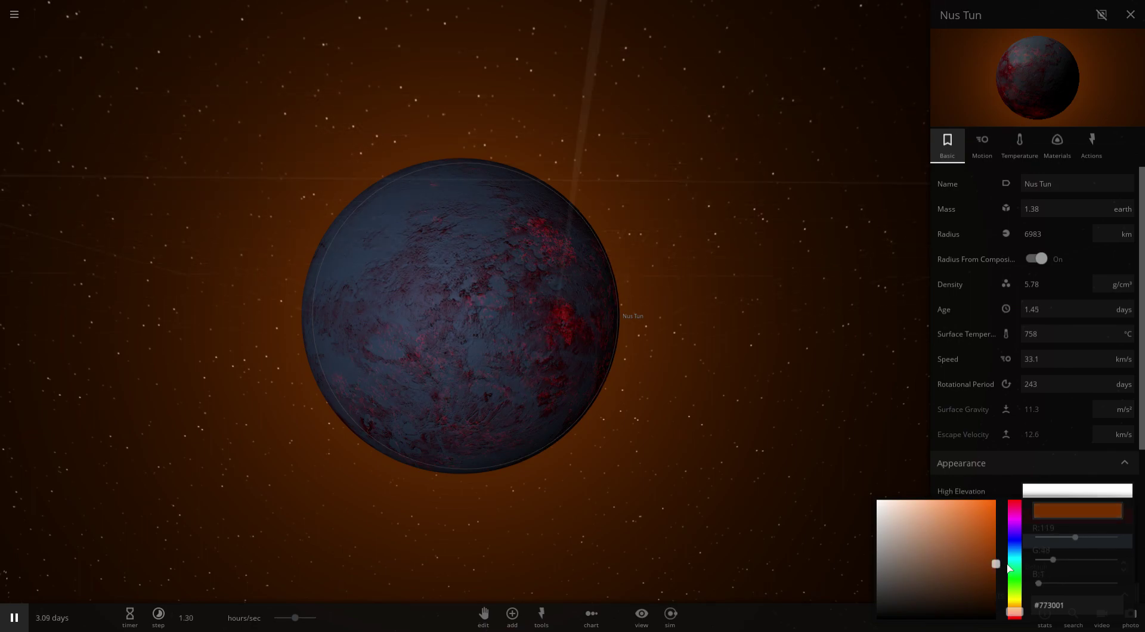
left_click(976, 485)
scroll(582, 331, "up", 5)
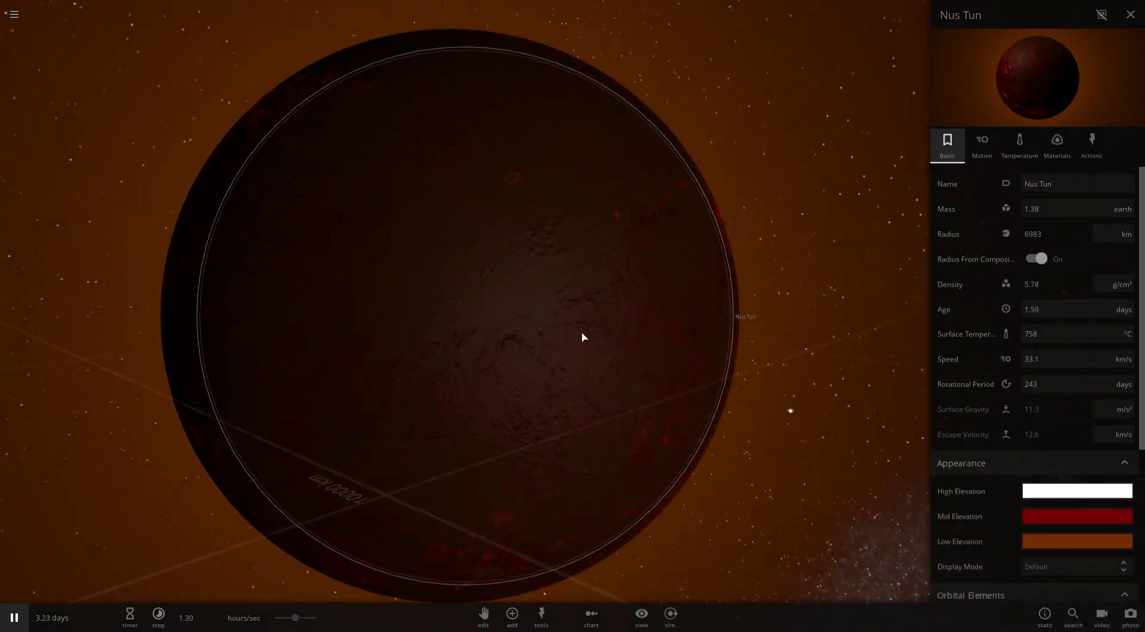
scroll(584, 336, "down", 5)
scroll(615, 344, "up", 4)
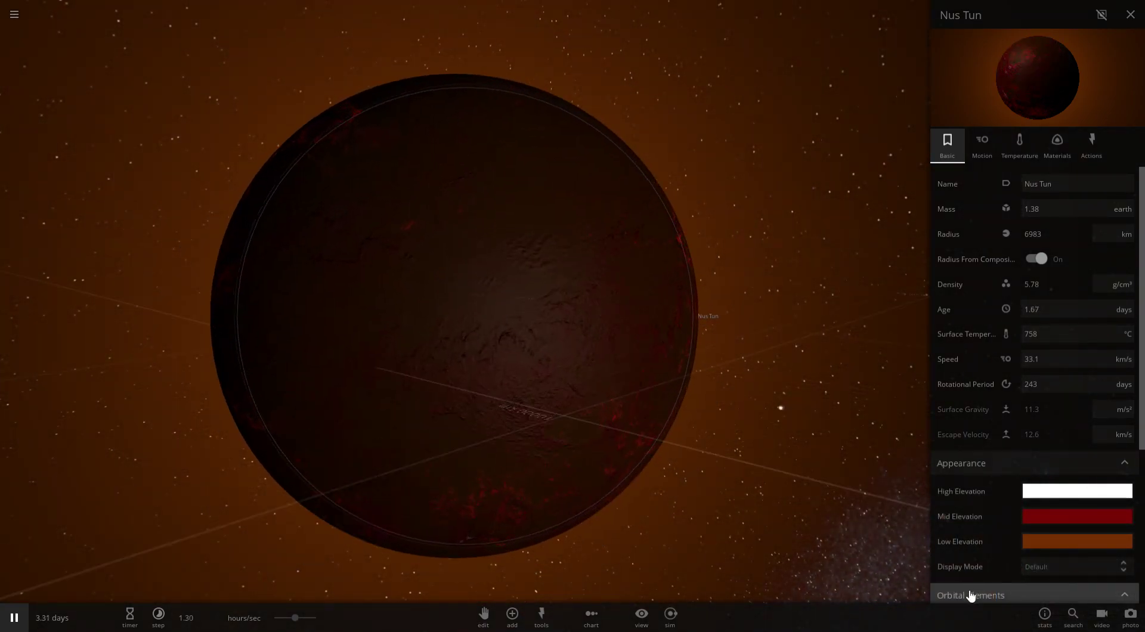
Lighten Nus Tun's low-elevation colour to a muted orange-brown
left_click(1051, 542)
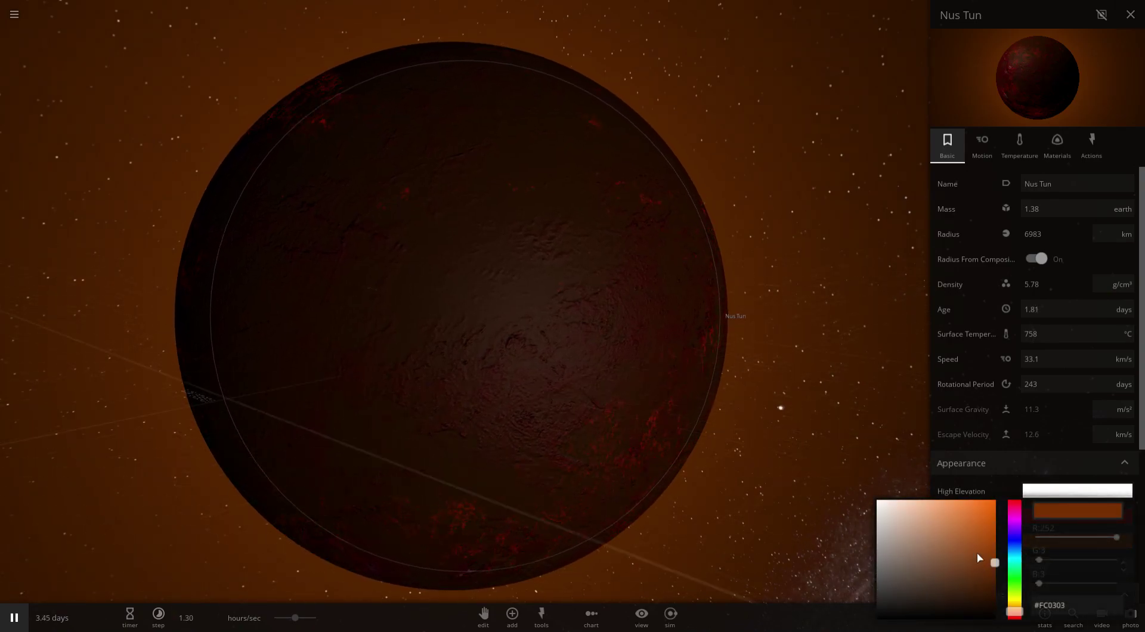
left_click_drag(979, 557, 955, 558)
left_click(968, 486)
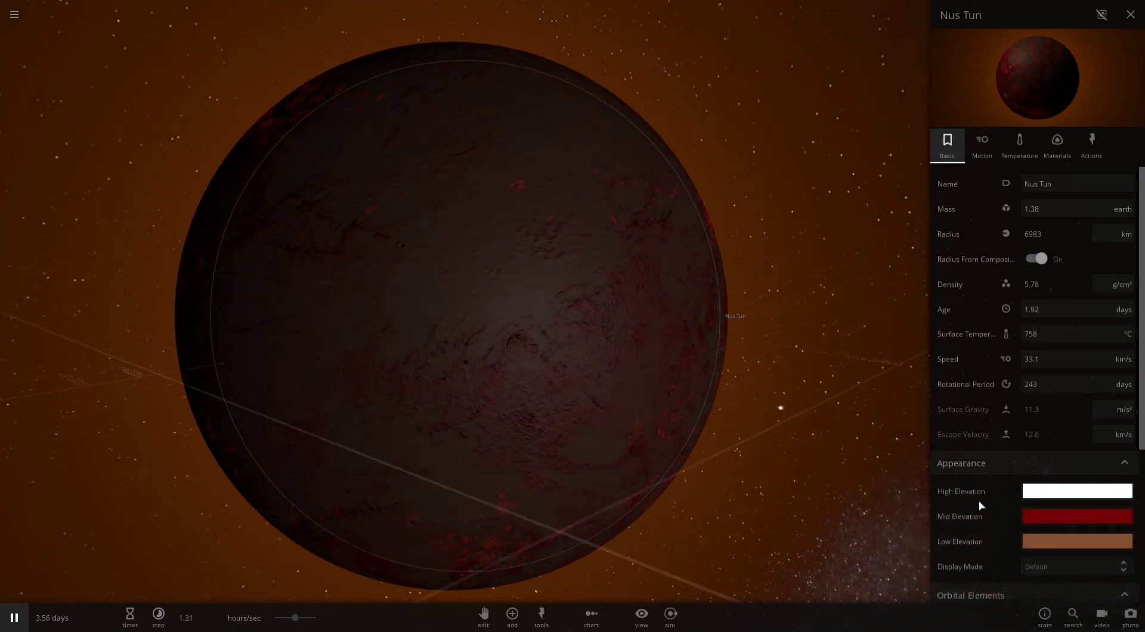
Set Nus Tun's low-elevation colour to bright yellow #FAC71E and check it on the planet's lit side
left_click(1051, 542)
left_click_drag(1017, 536, 1015, 596)
left_click_drag(978, 528, 982, 503)
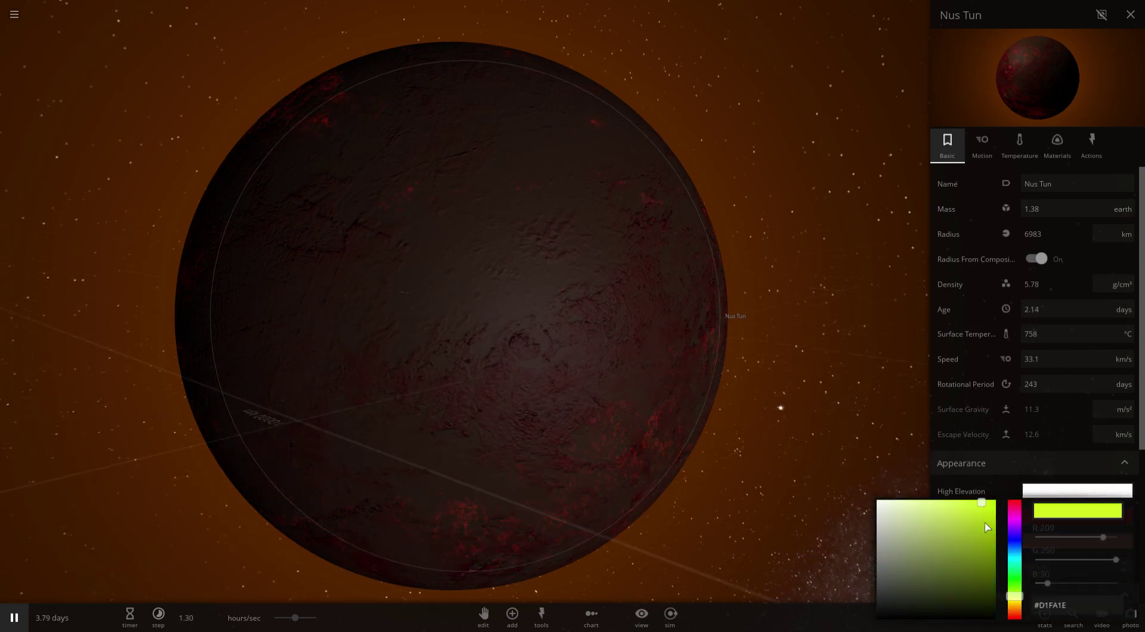
left_click_drag(1015, 596, 1013, 608)
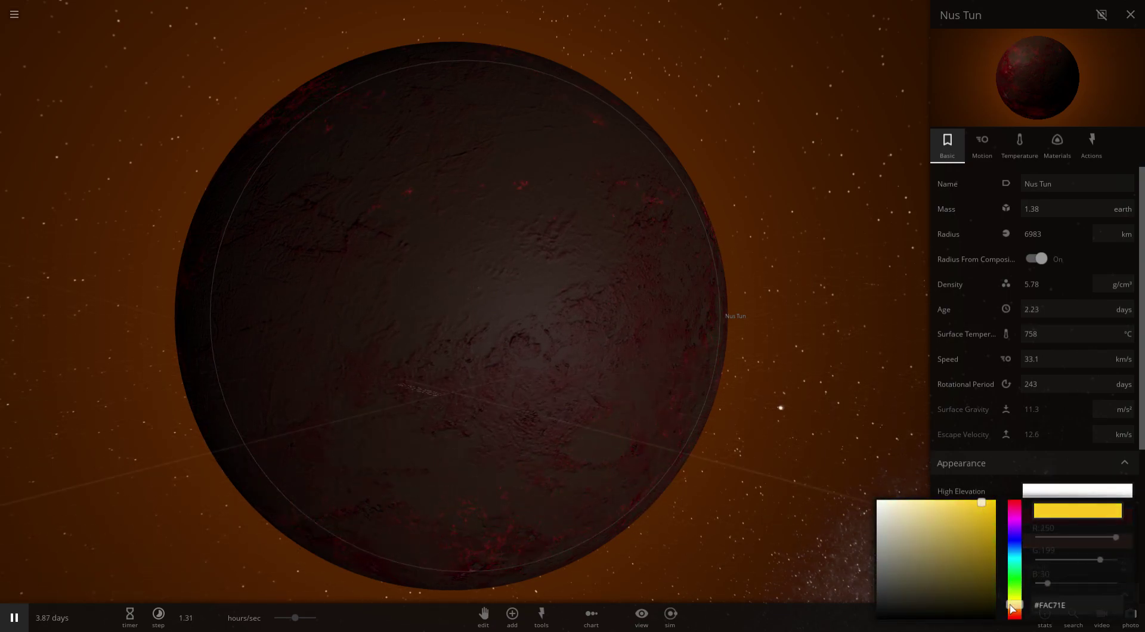
left_click(986, 488)
left_click_drag(802, 437, 578, 359)
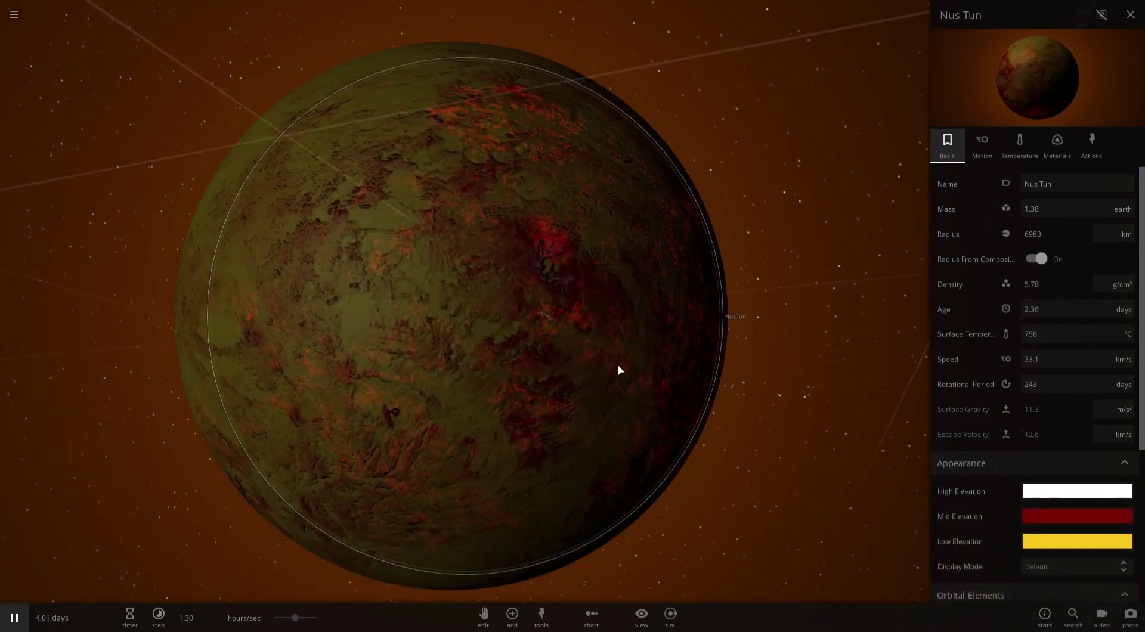
Shift the hue of Nus Tun's low-elevation colour from yellow towards orange
left_click(1043, 541)
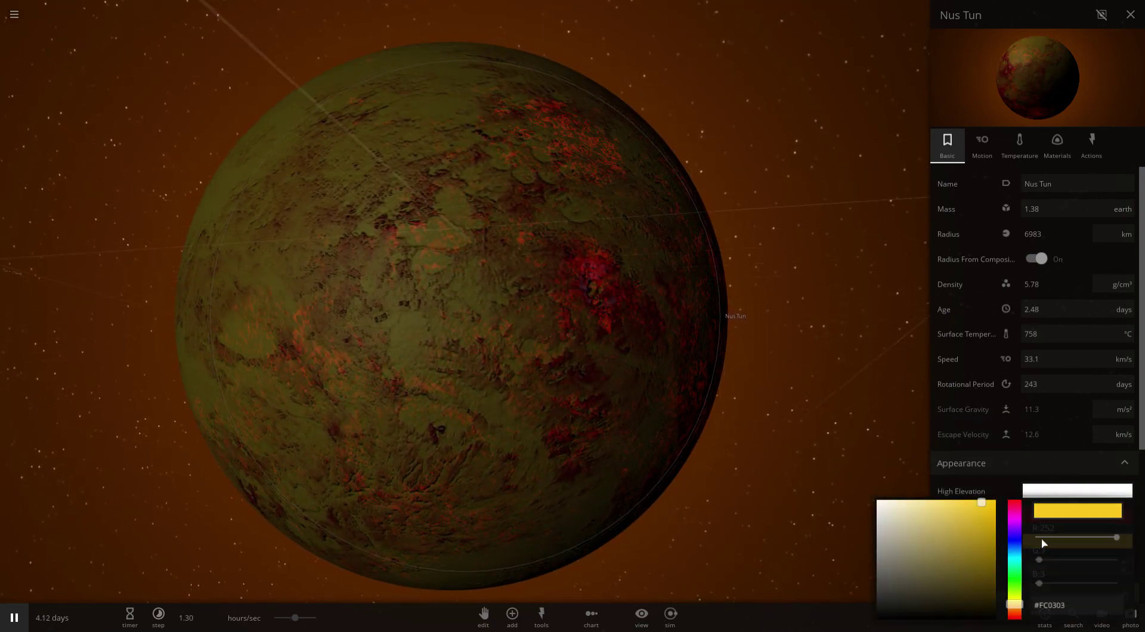
mouse_move(1014, 604)
left_mouse_down()
mouse_move(1017, 617)
mouse_move(1016, 600)
left_mouse_up()
left_click(990, 489)
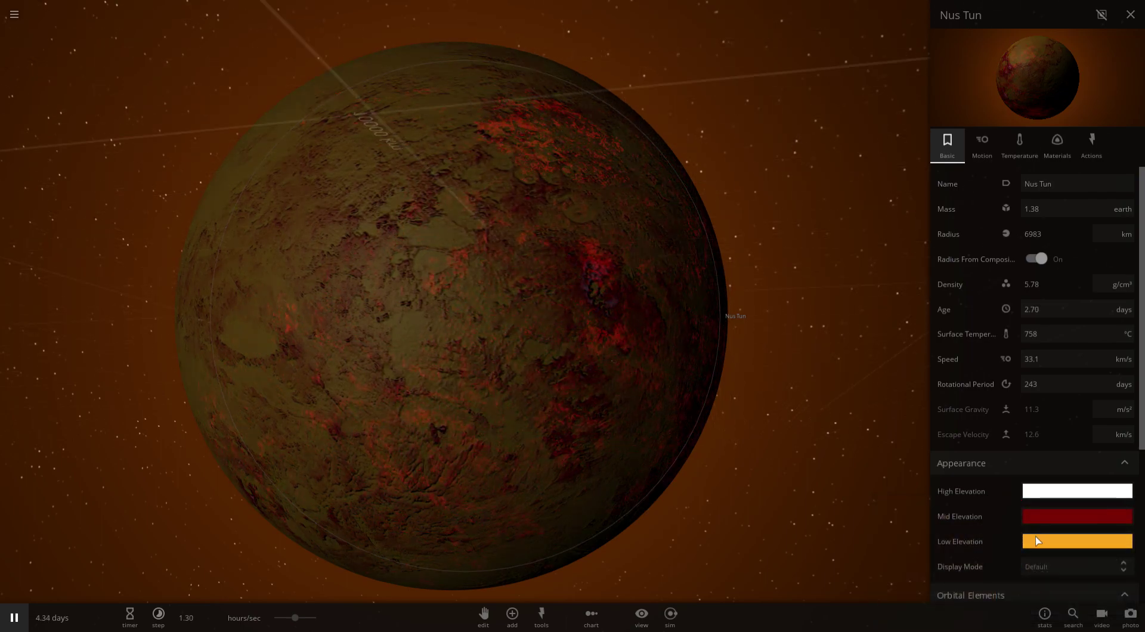
Darken Nus Tun's low-elevation colour to dark brown, about #45351B, and close its properties
left_click(1042, 543)
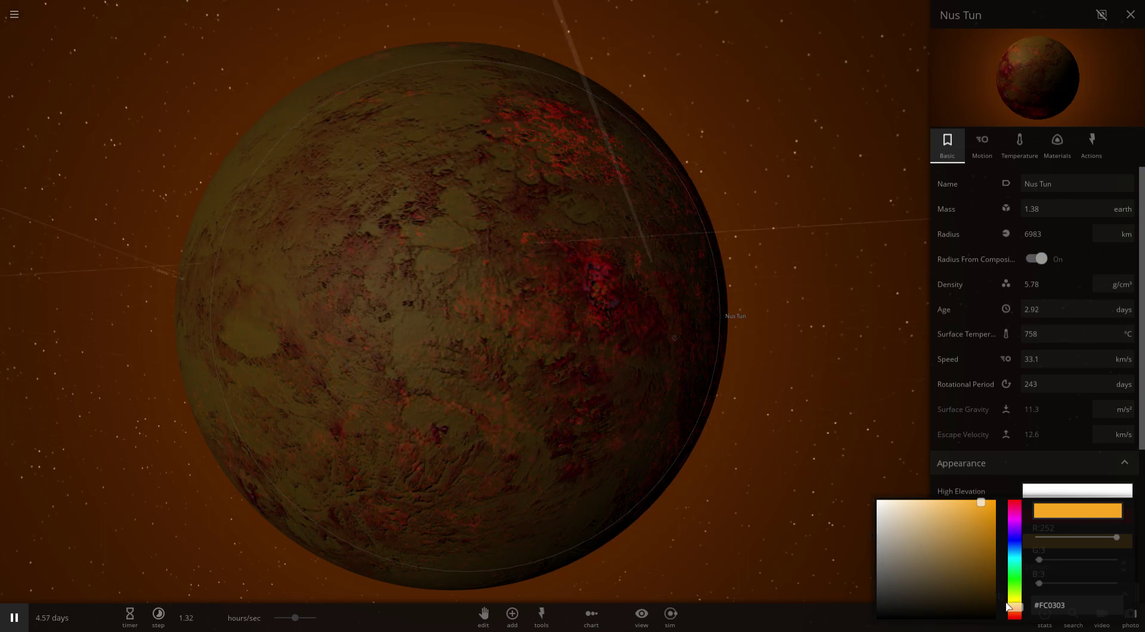
left_click_drag(955, 527, 948, 581)
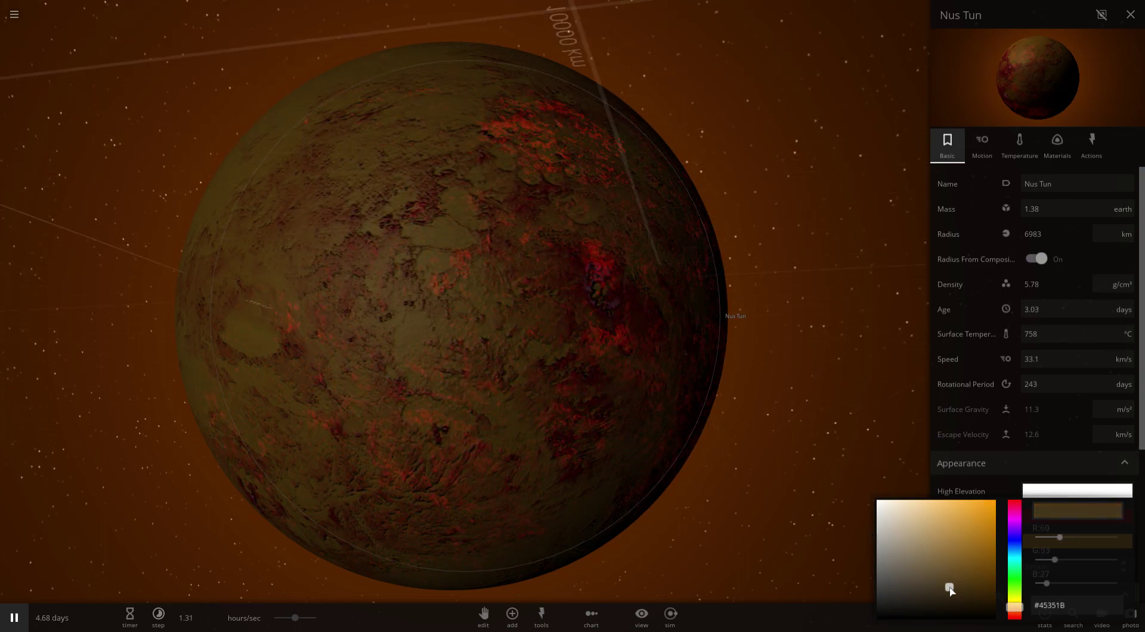
left_click(966, 491)
left_click_drag(471, 382, 698, 360)
scroll(728, 339, "down", 5)
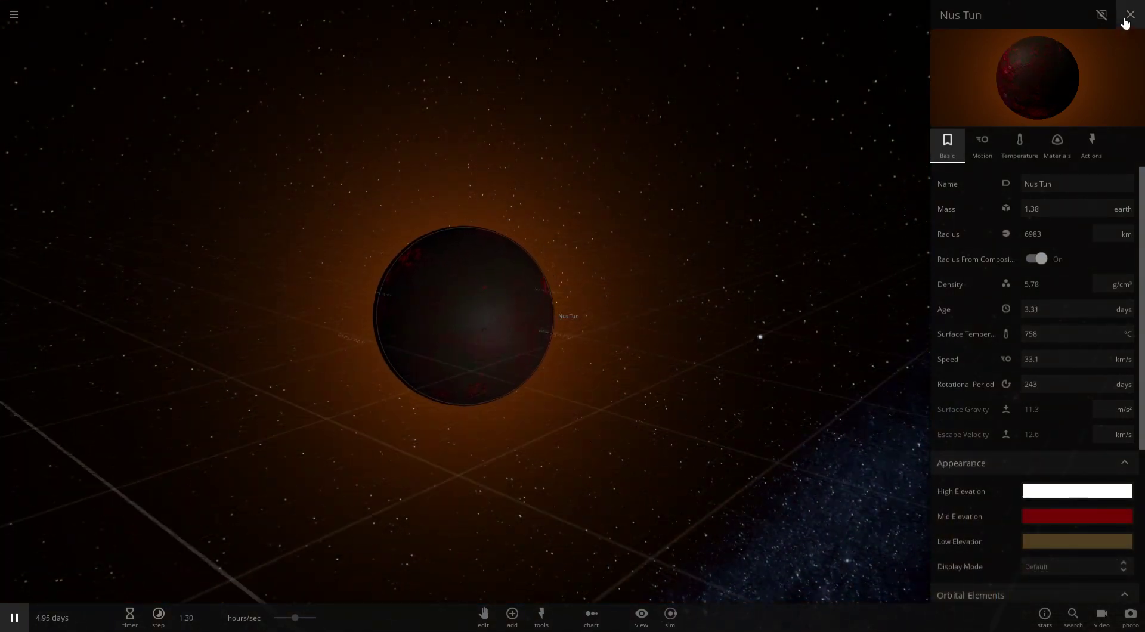
left_click(1129, 17)
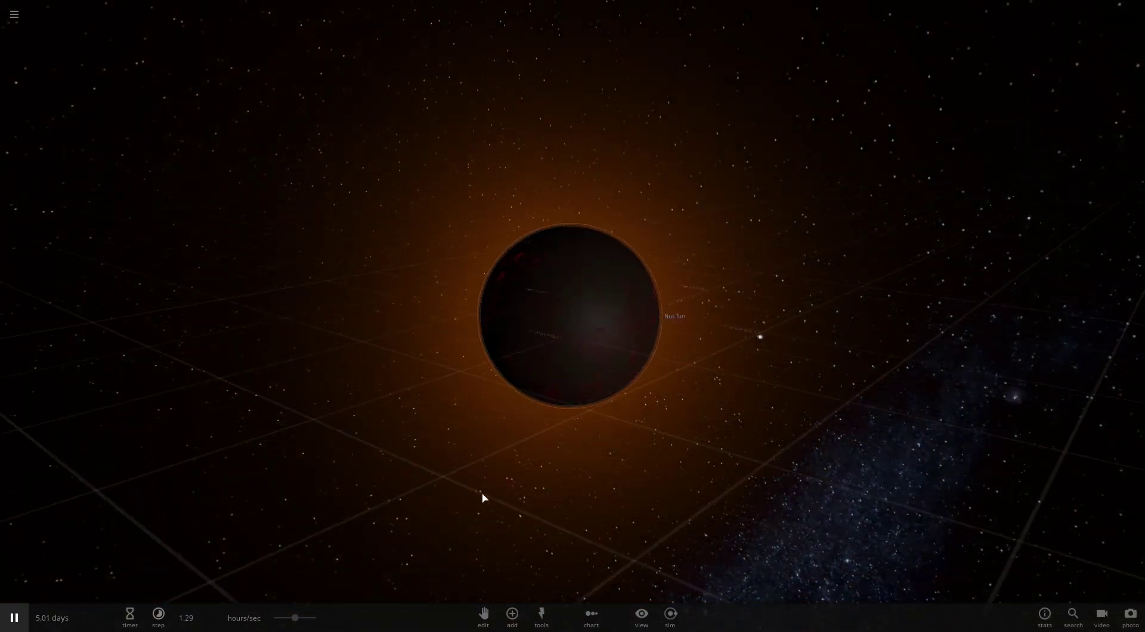
Pause the simulation and choose the Ring 2-4 radii preset for adding a ring to Nus Tun
left_click(512, 616)
scroll(418, 446, "up", 2)
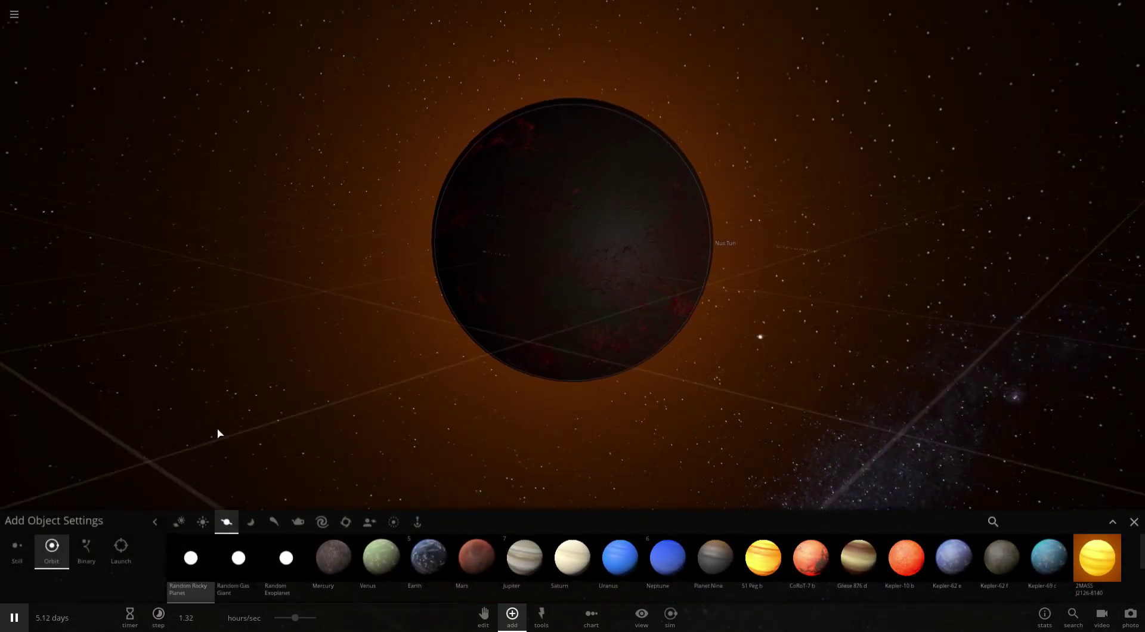
scroll(382, 440, "down", 5)
left_click(393, 522)
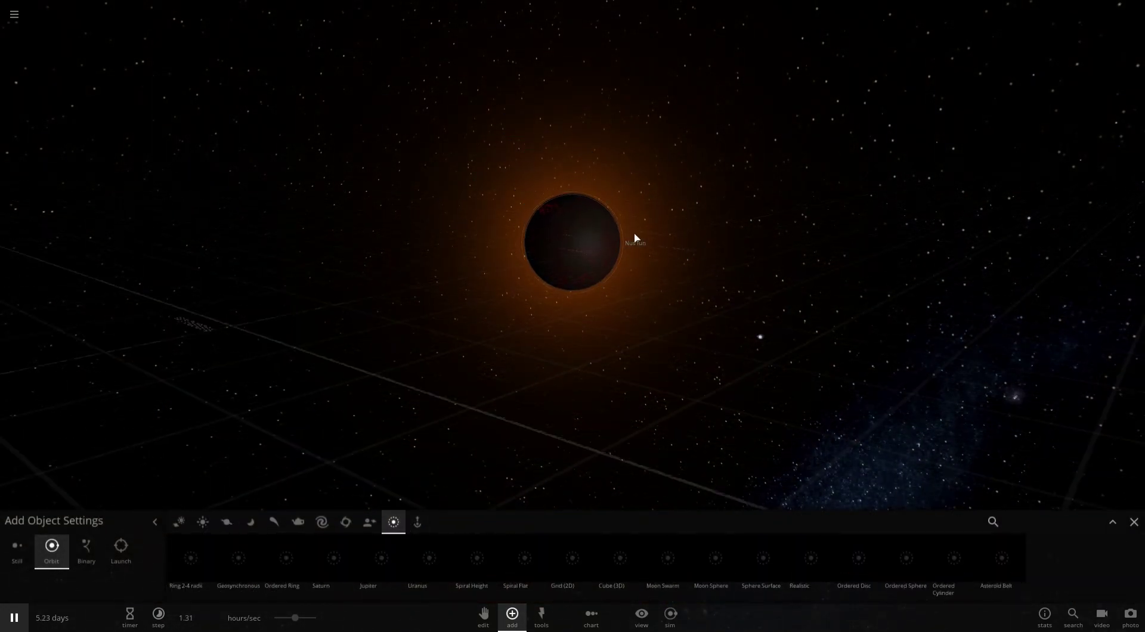
left_click_drag(635, 238, 549, 357)
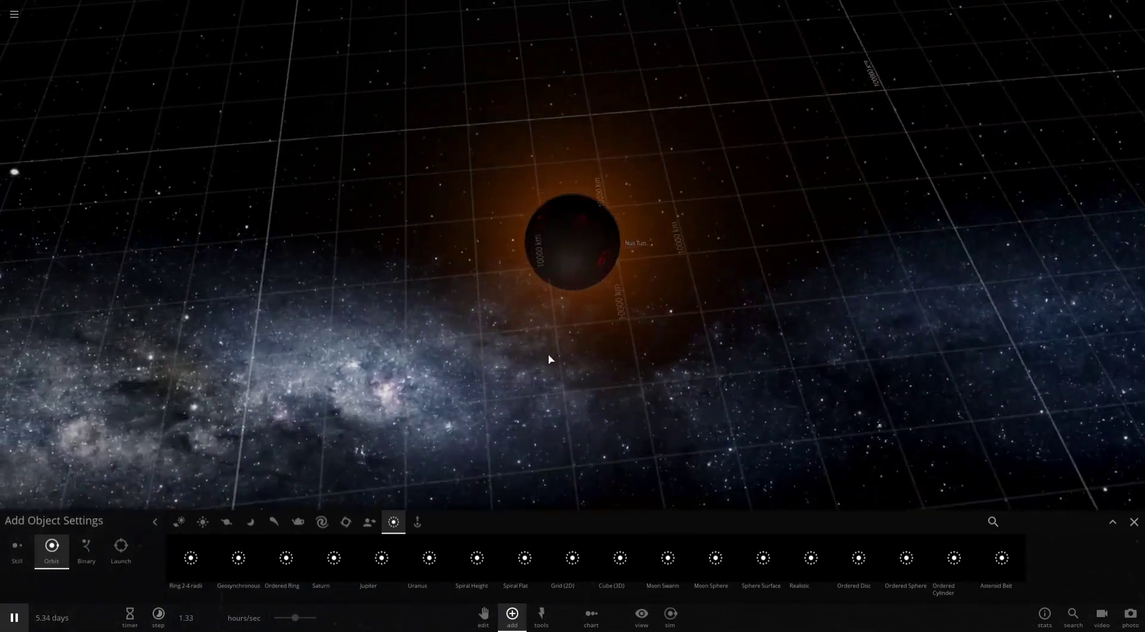
key("space")
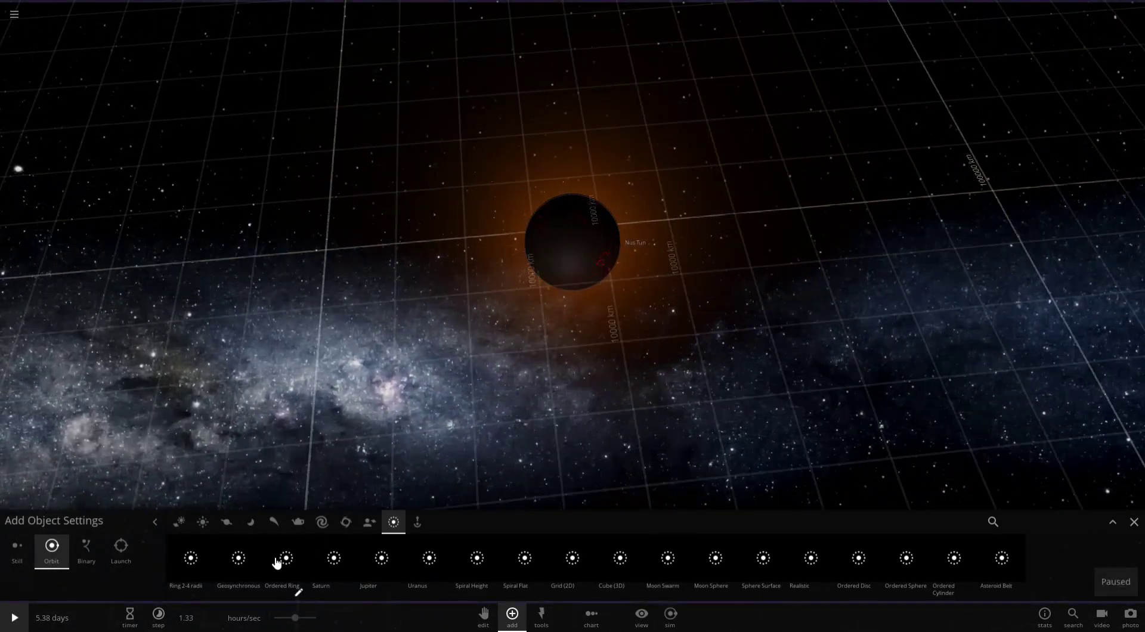
left_click(192, 558)
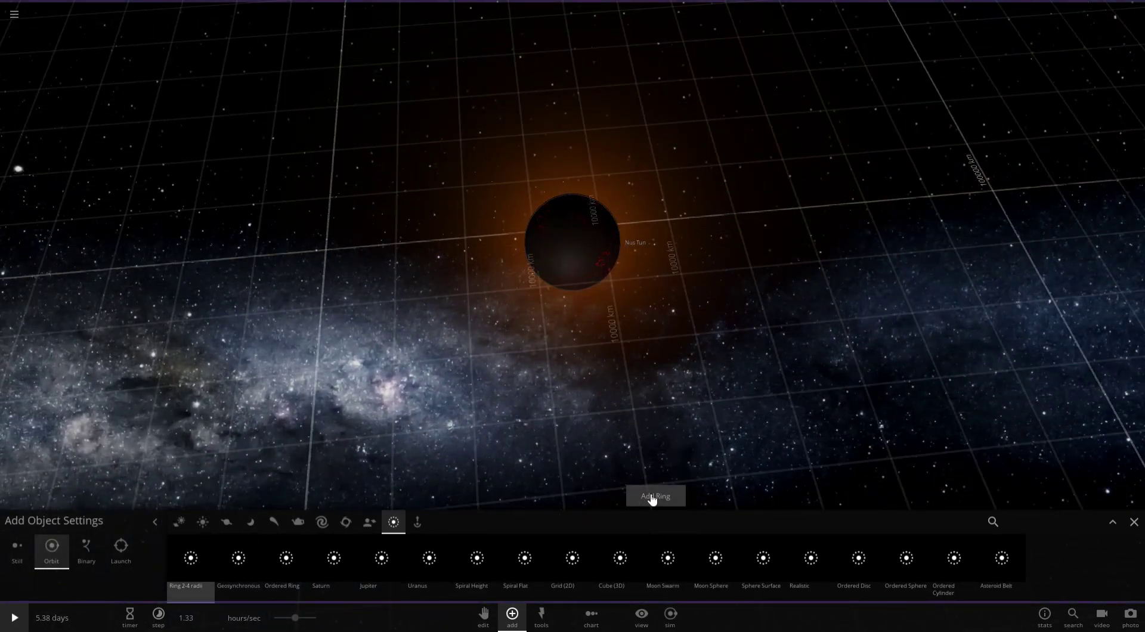
In the ring's advanced settings, set the total mass to 0.34 moon, the particles to 6660 and the bodies to 54
left_click(205, 594)
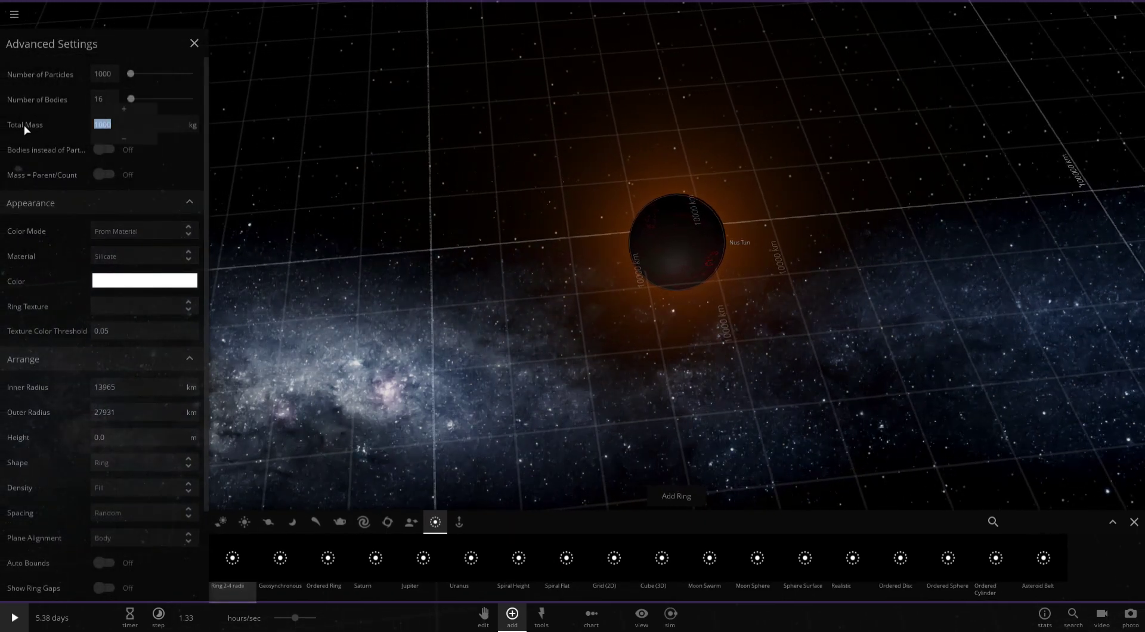
left_click(192, 124)
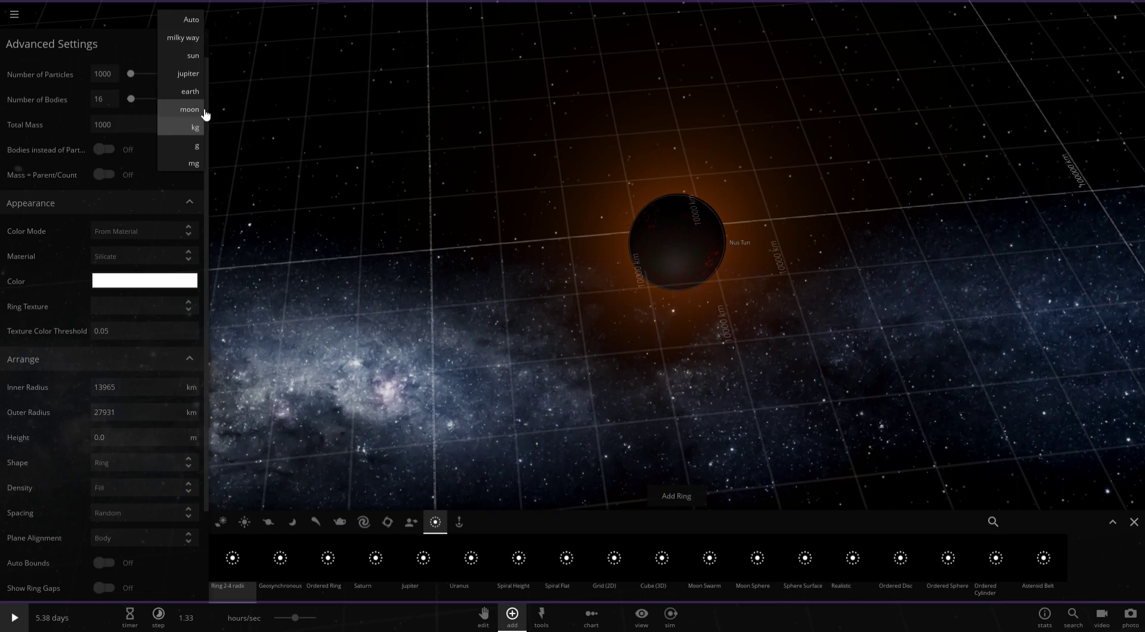
left_click(190, 110)
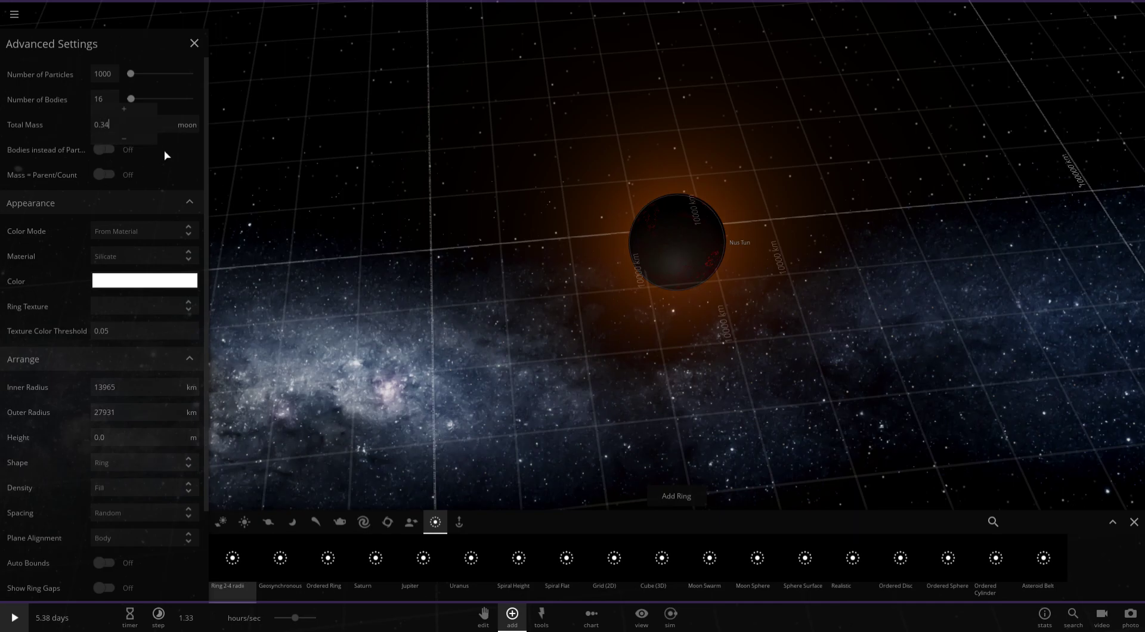
left_click(184, 148)
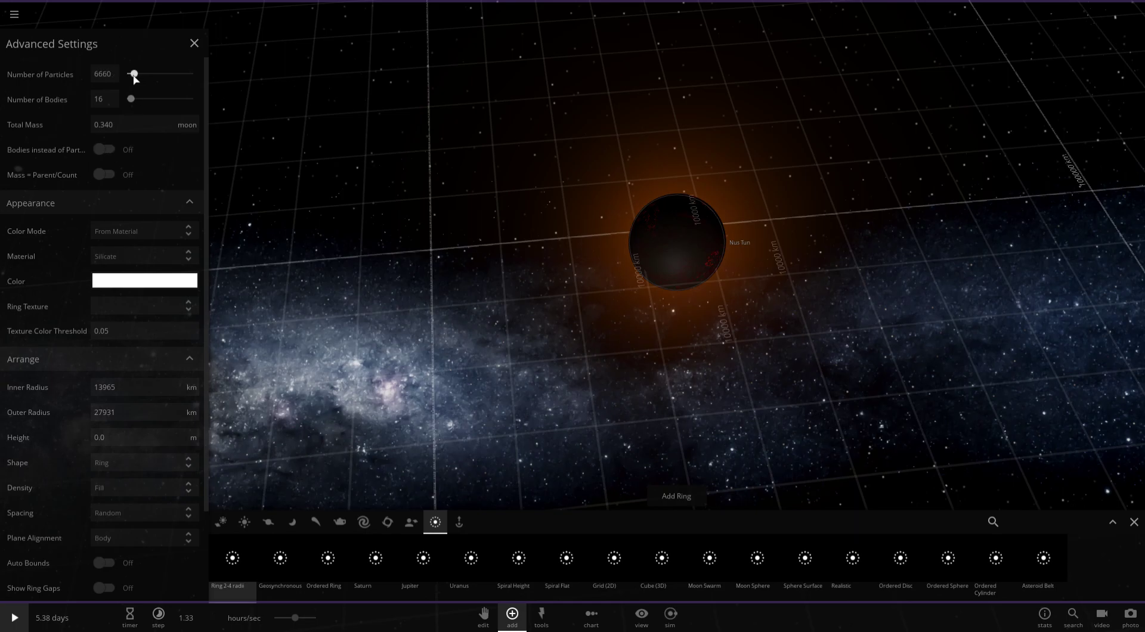
left_click(134, 99)
Add the ring around Nus Tun and resume the simulation with the ring and object settings closed
left_click(671, 498)
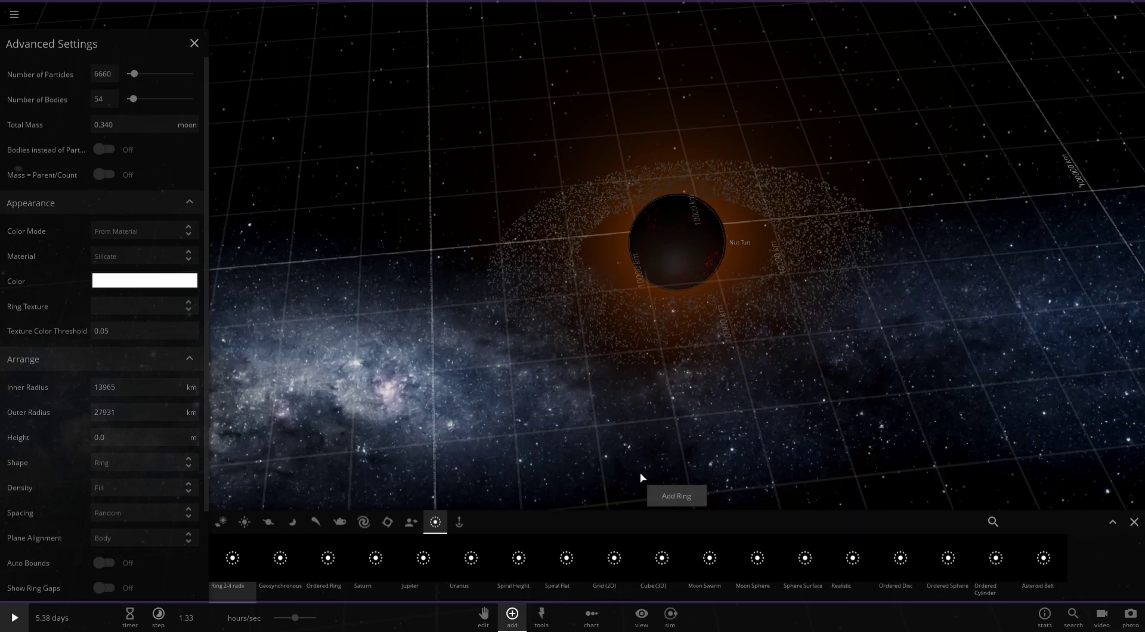
left_click_drag(506, 353, 800, 277)
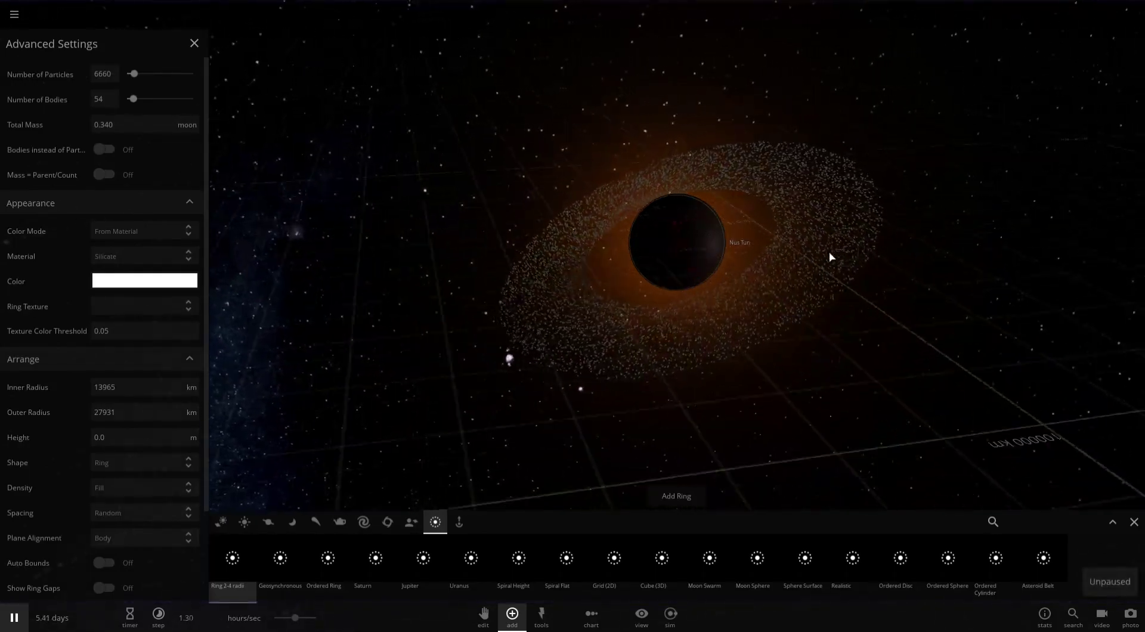
left_click(193, 43)
scroll(322, 216, "up", 5)
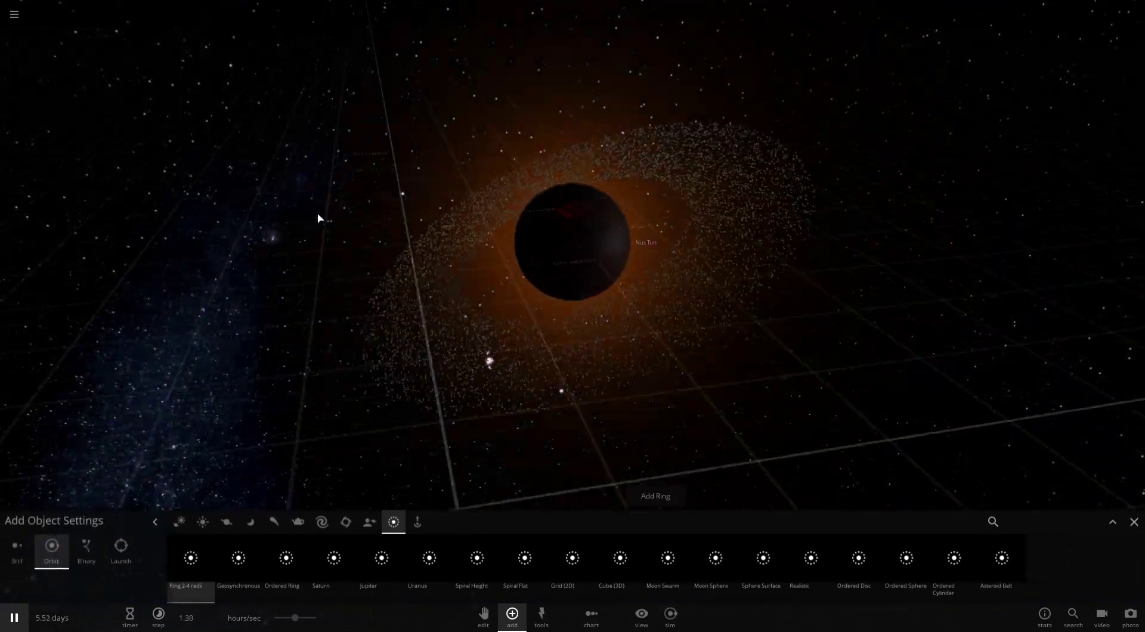
scroll(342, 217, "down", 1)
left_click(1135, 524)
left_click_drag(245, 308, 368, 359)
scroll(367, 359, "up", 5)
scroll(367, 359, "down", 2)
scroll(332, 346, "down", 6)
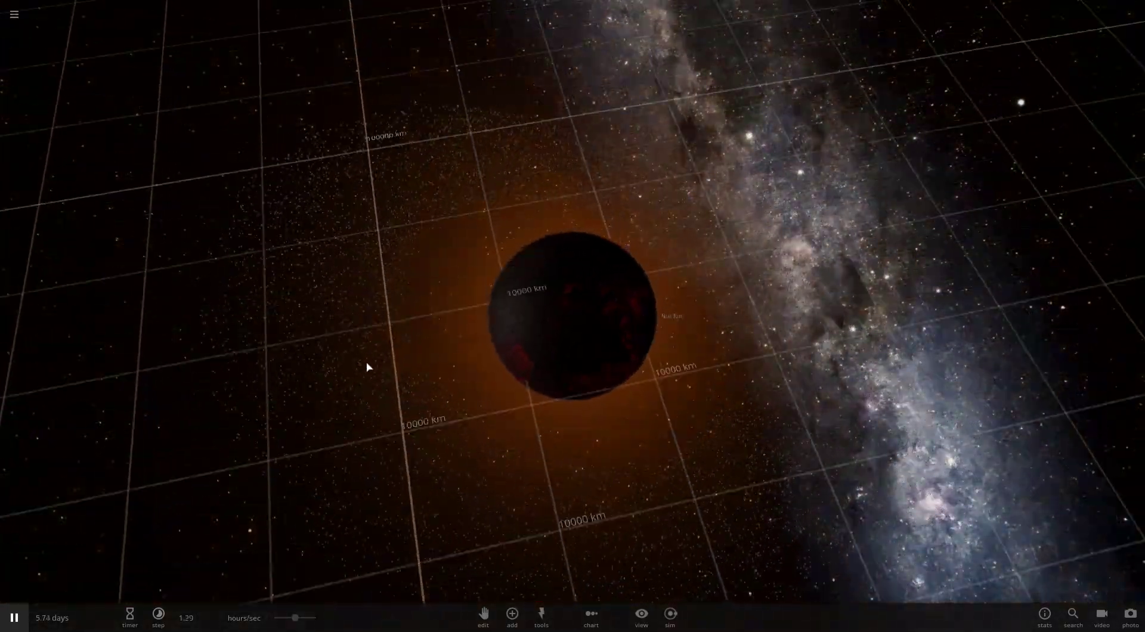
Pause the simulation and hide the grid around Nus Tun
key("space")
left_click_drag(238, 467, 99, 309)
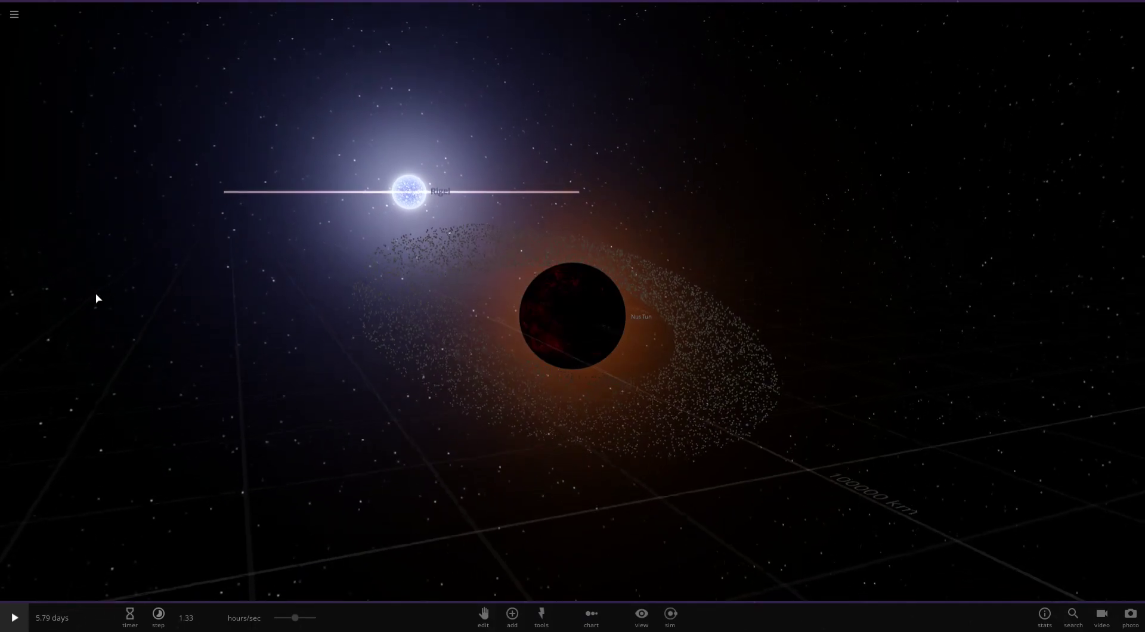
left_click(632, 611)
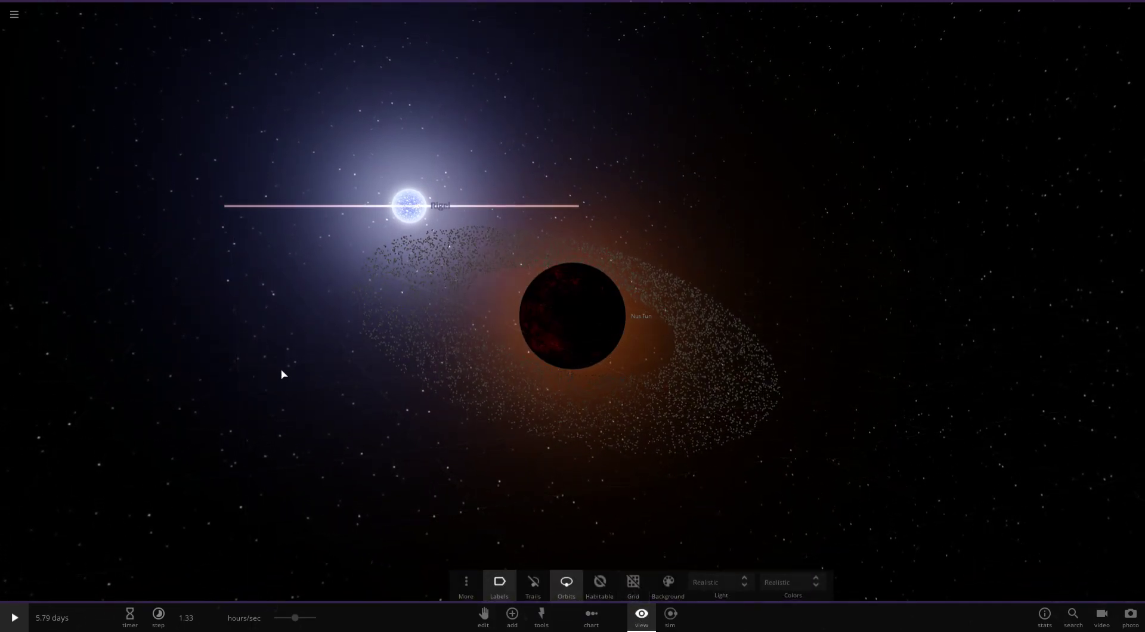
left_click_drag(281, 374, 544, 514)
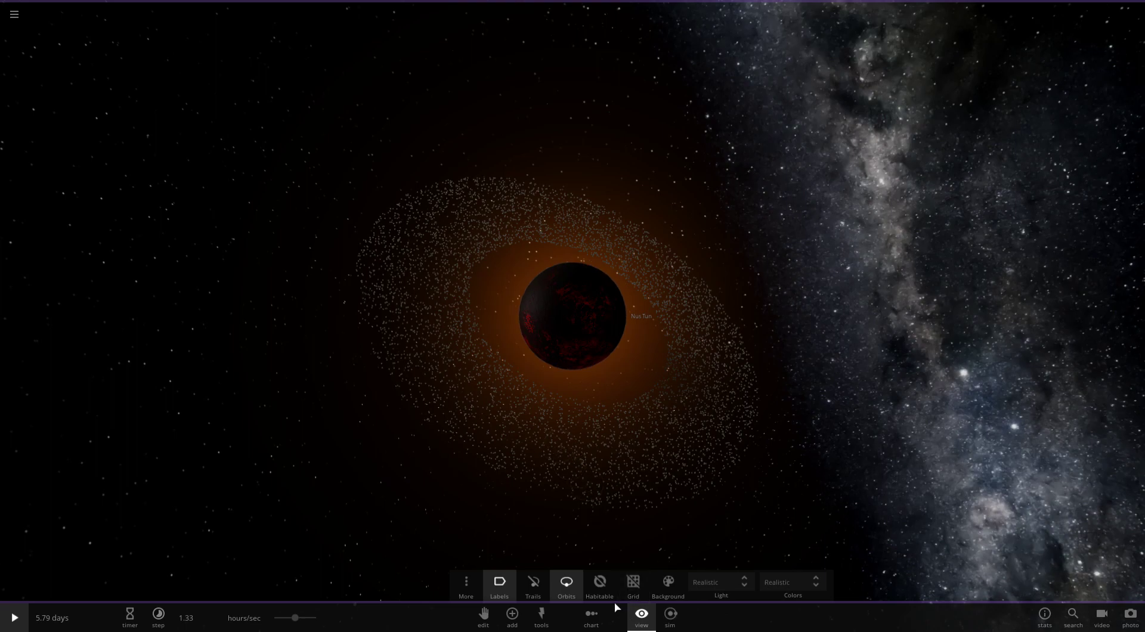
Delete the inner planet Tiaerci from its orbit around Rigel
scroll(675, 317, "down", 10)
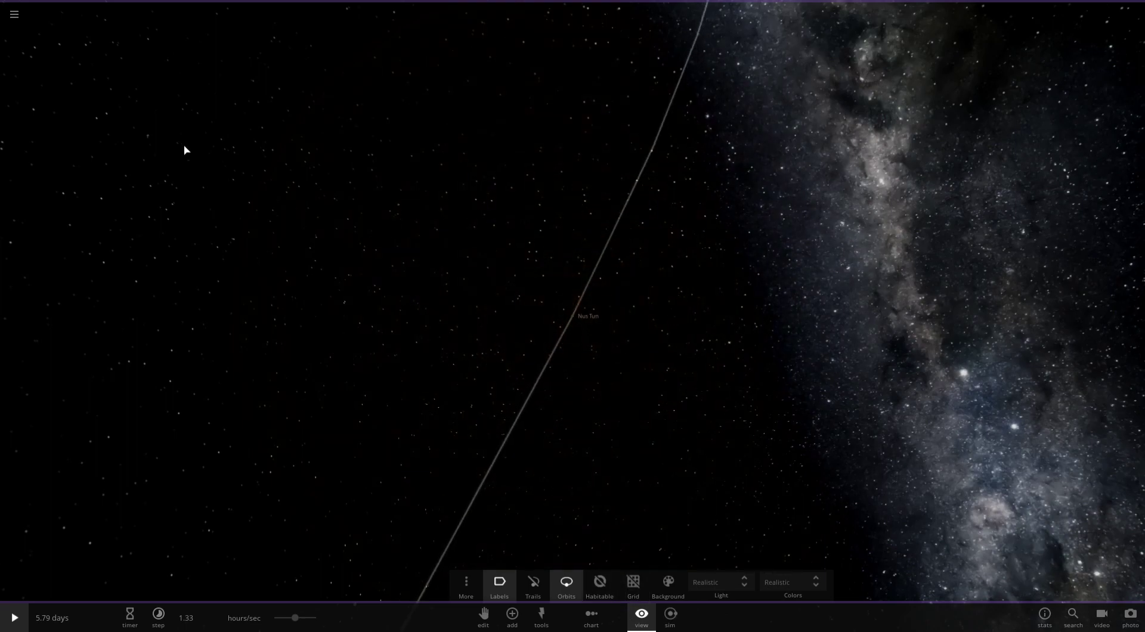
scroll(224, 159, "down", 5)
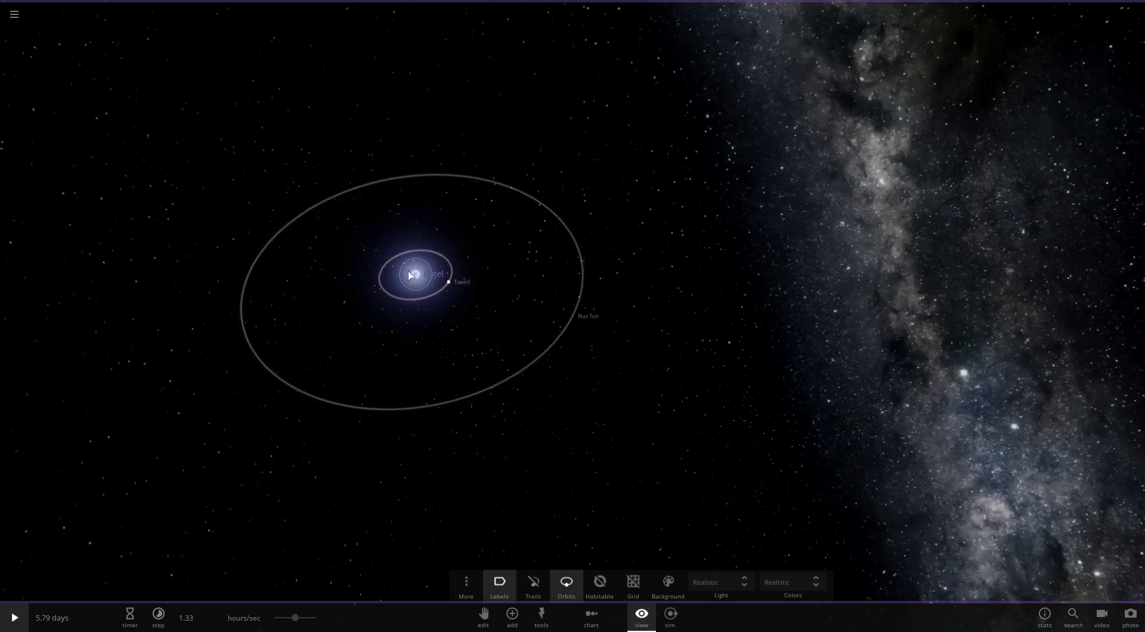
left_click(411, 276)
left_click(604, 327)
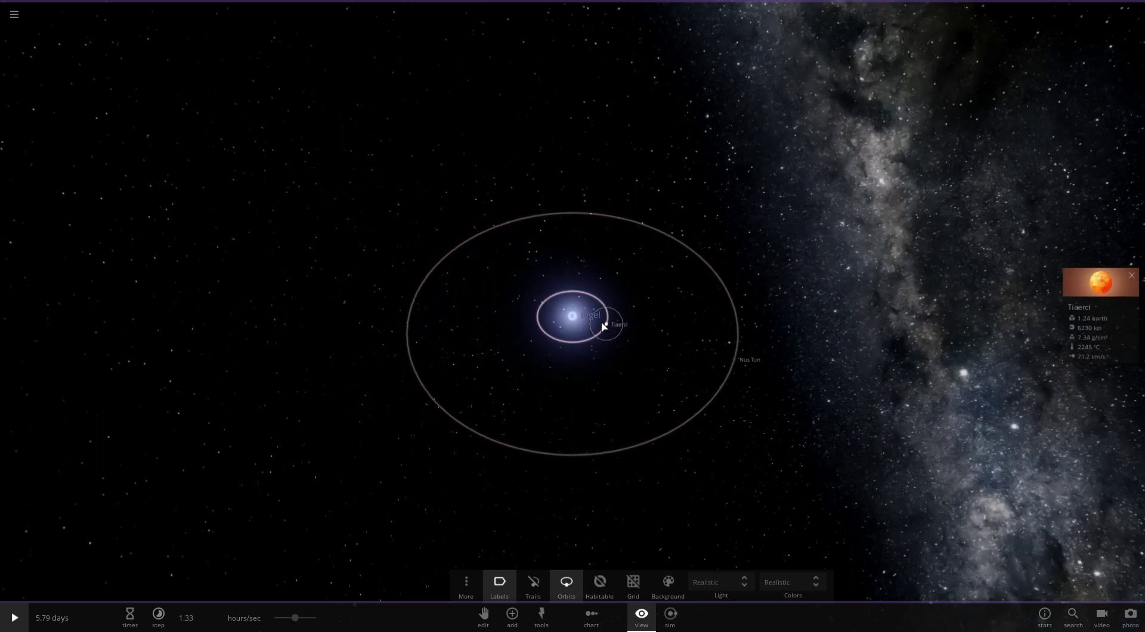
key("Delete")
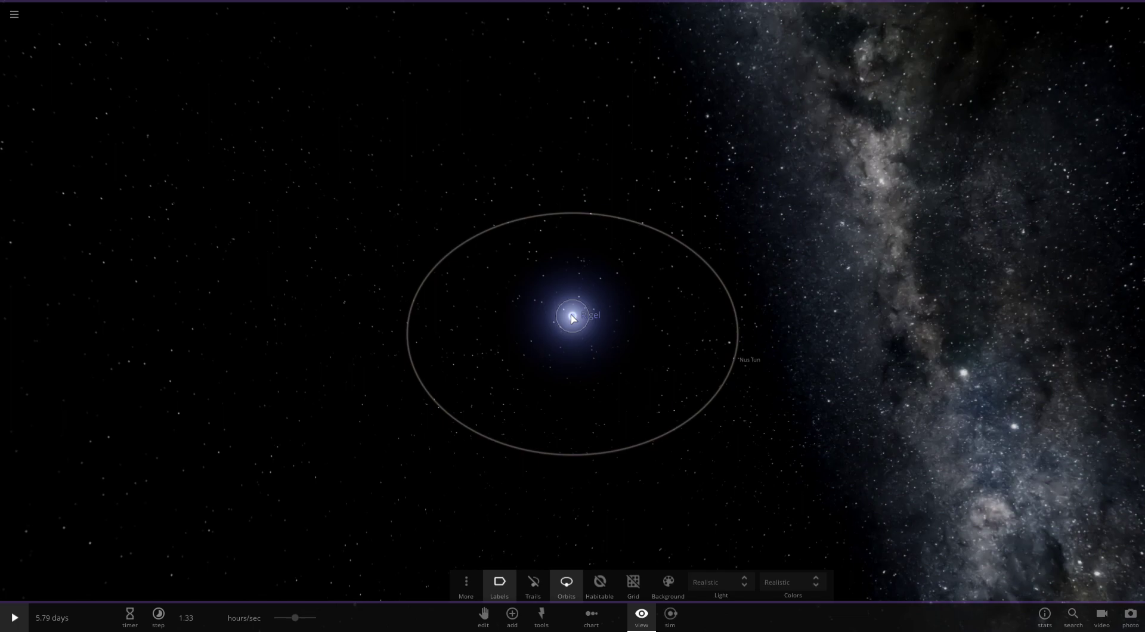
Select Rigel as the ring's parent and open the advanced settings of the Ring 2-4 radii preset
left_click(573, 318)
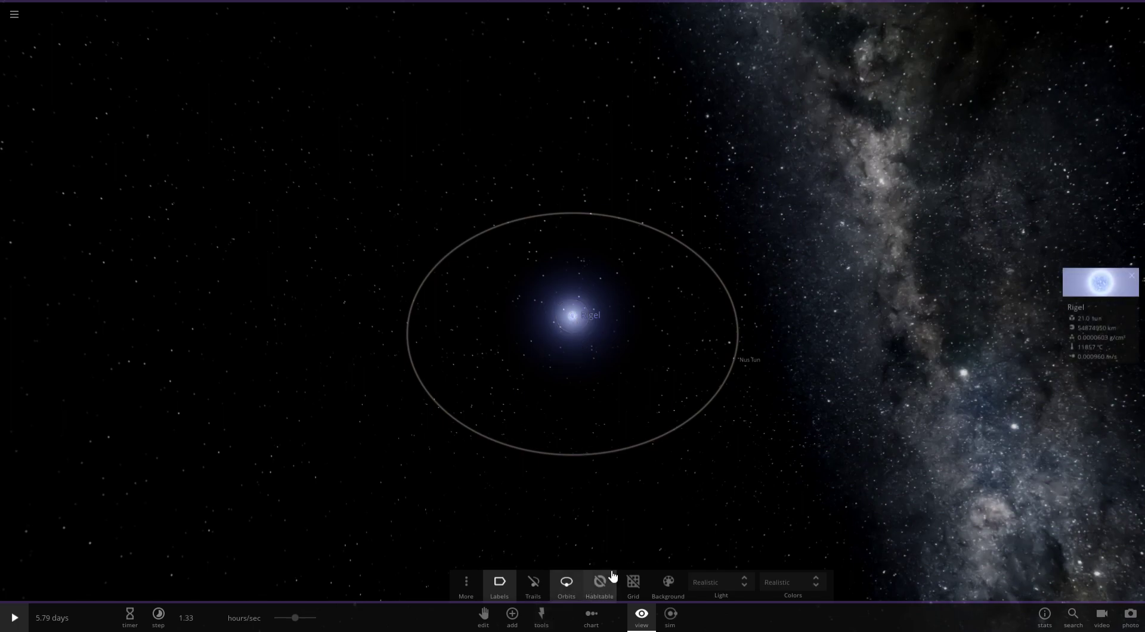
left_click(512, 615)
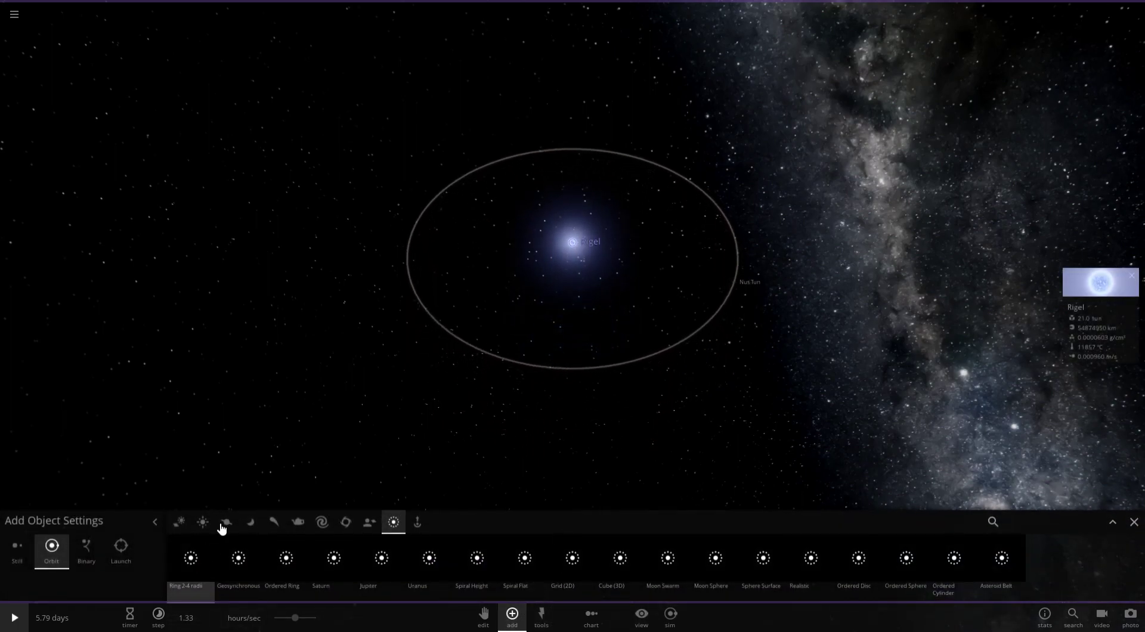
left_click(205, 593)
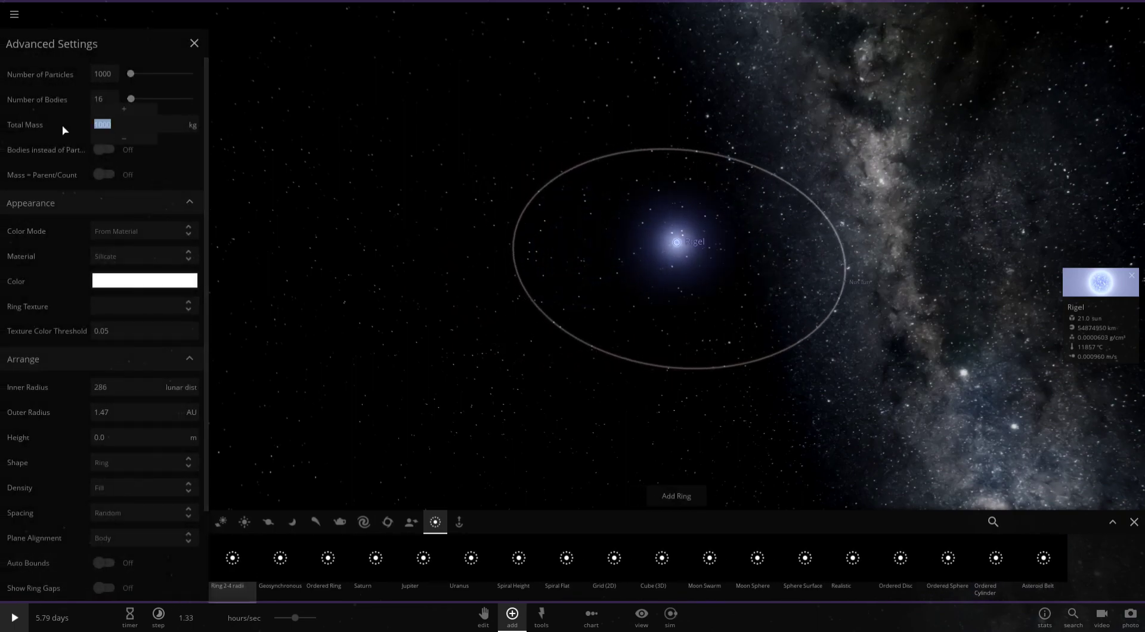
Set the Rigel ring's total mass to 13 earth and its number of particles to 24585
left_click(192, 126)
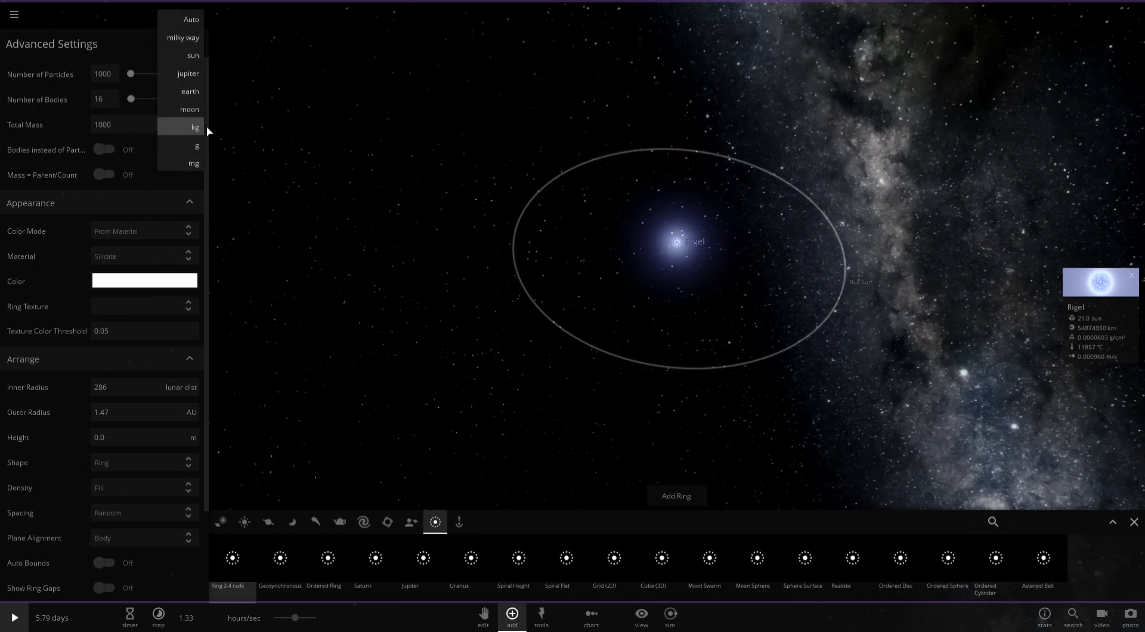
left_click(191, 92)
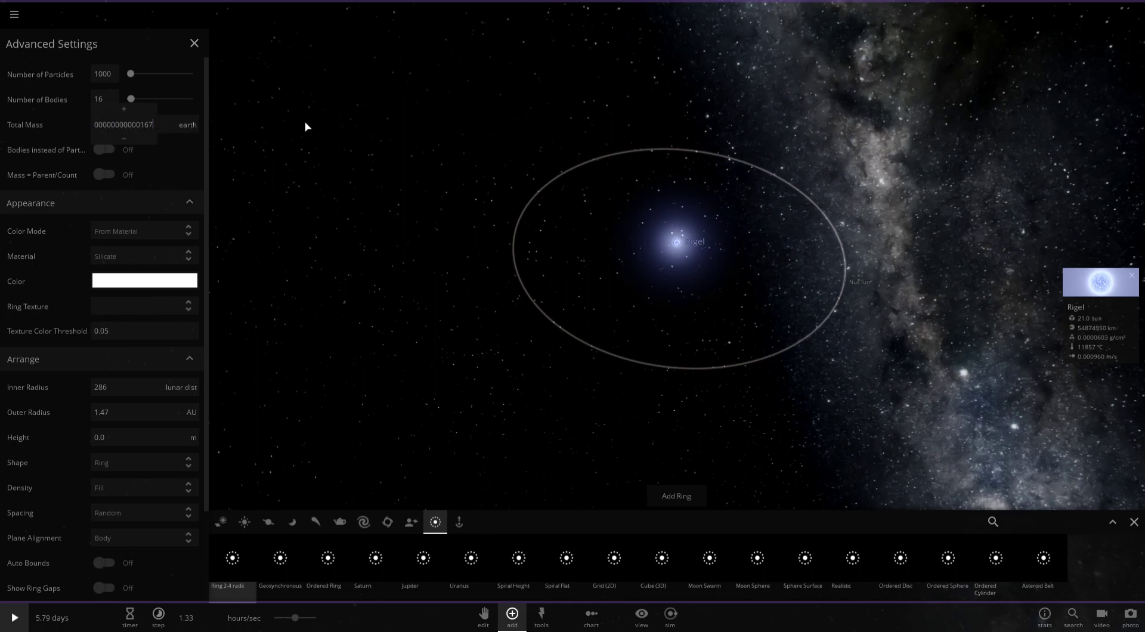
key("BackSpace")
key("BackSpace")
key("BackSpace")
key("BackSpace")
key("BackSpace")
key("BackSpace")
key("BackSpace")
key("BackSpace")
key("BackSpace")
key("BackSpace")
key("BackSpace")
key("BackSpace")
key("BackSpace")
key("BackSpace")
type("13")
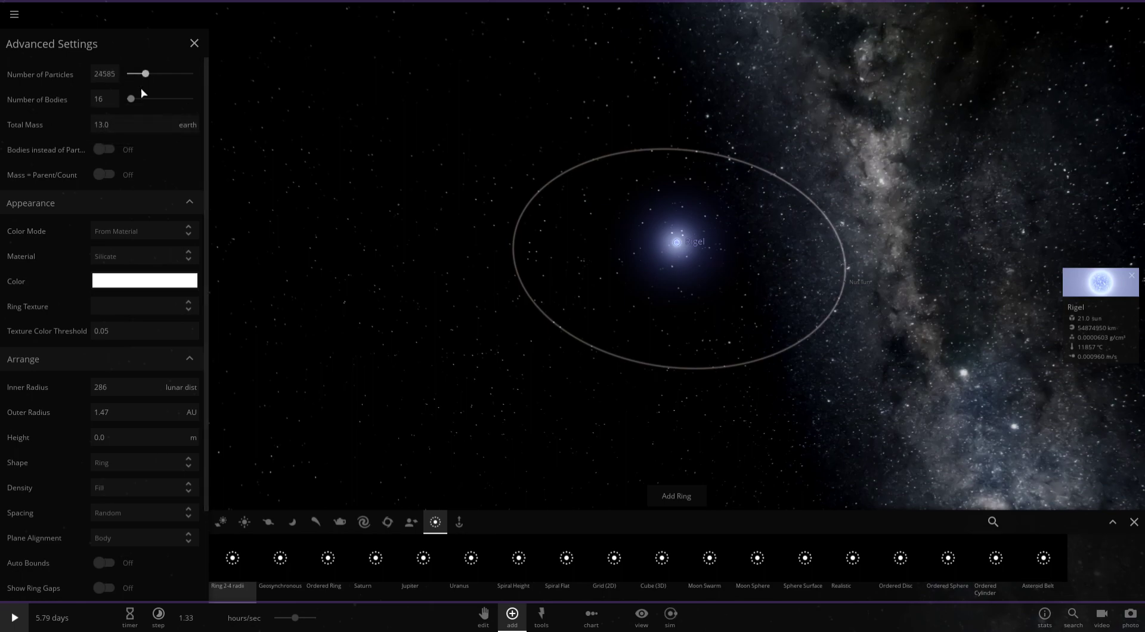
Set the ring's inner radius to 14 AU, its outer radius to 45 AU and its number of bodies to 82
scroll(145, 310, "down", 2)
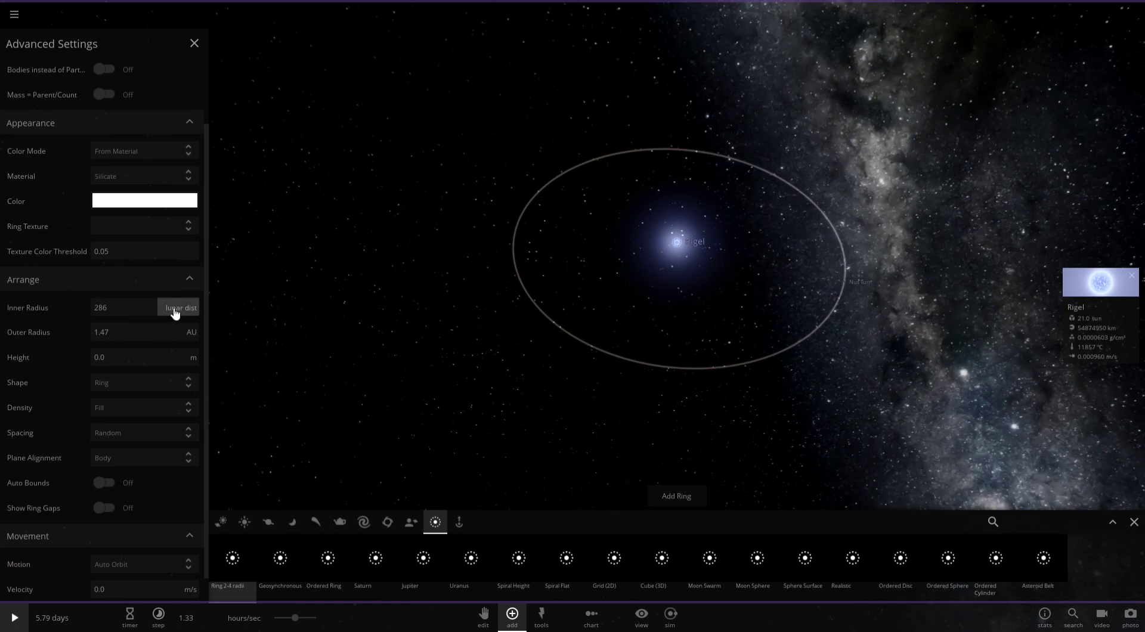
left_click(175, 311)
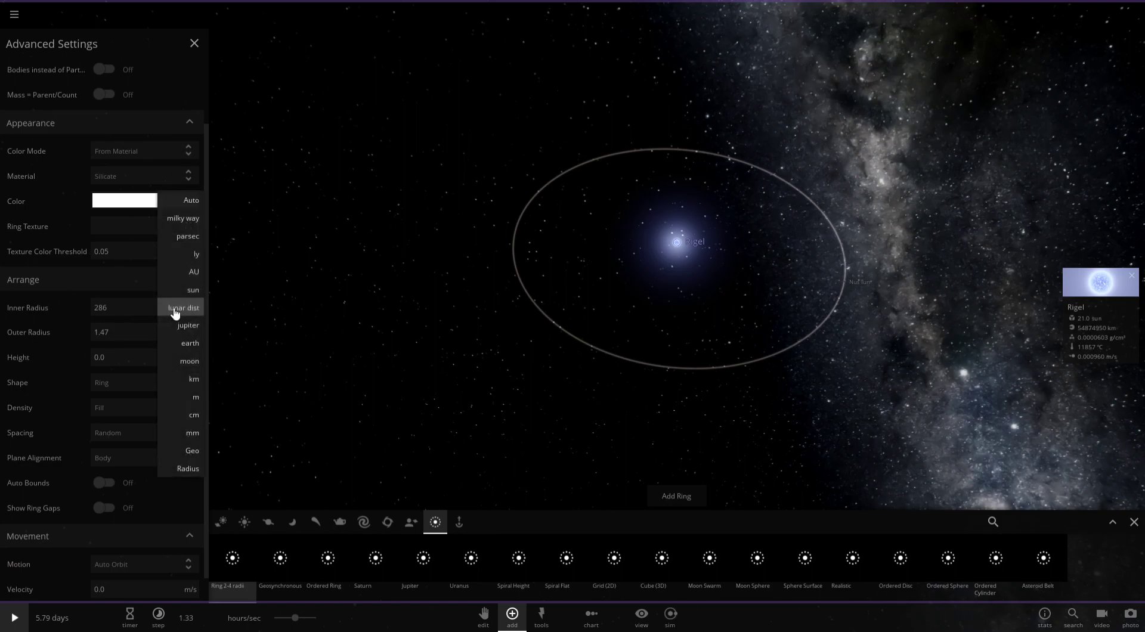
left_click(189, 274)
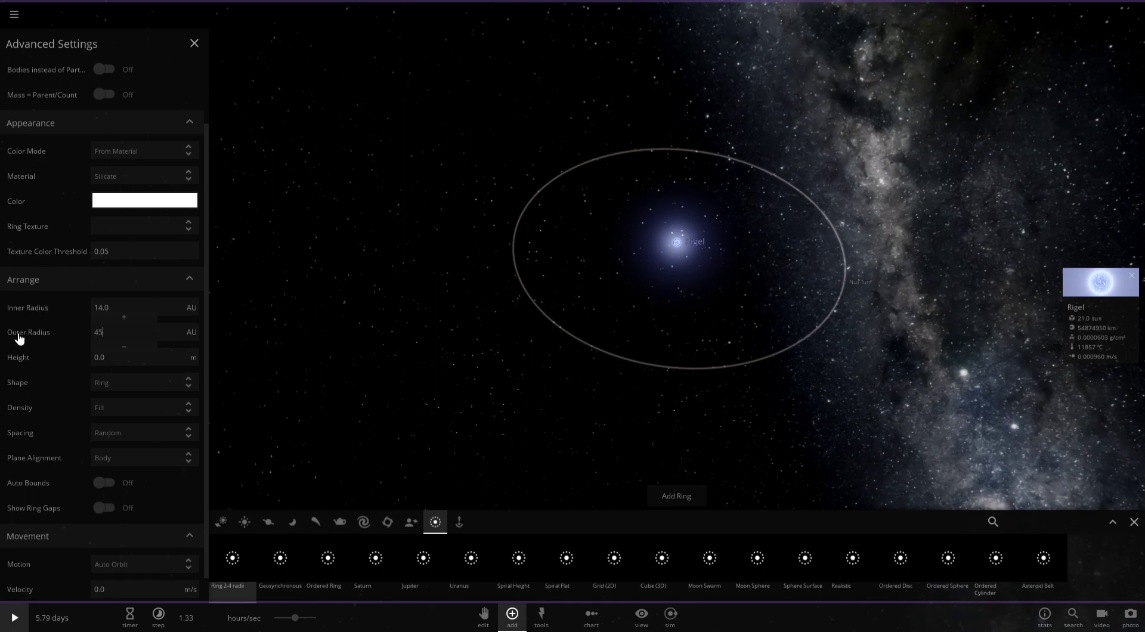
key("Return")
scroll(32, 239, "up", 3)
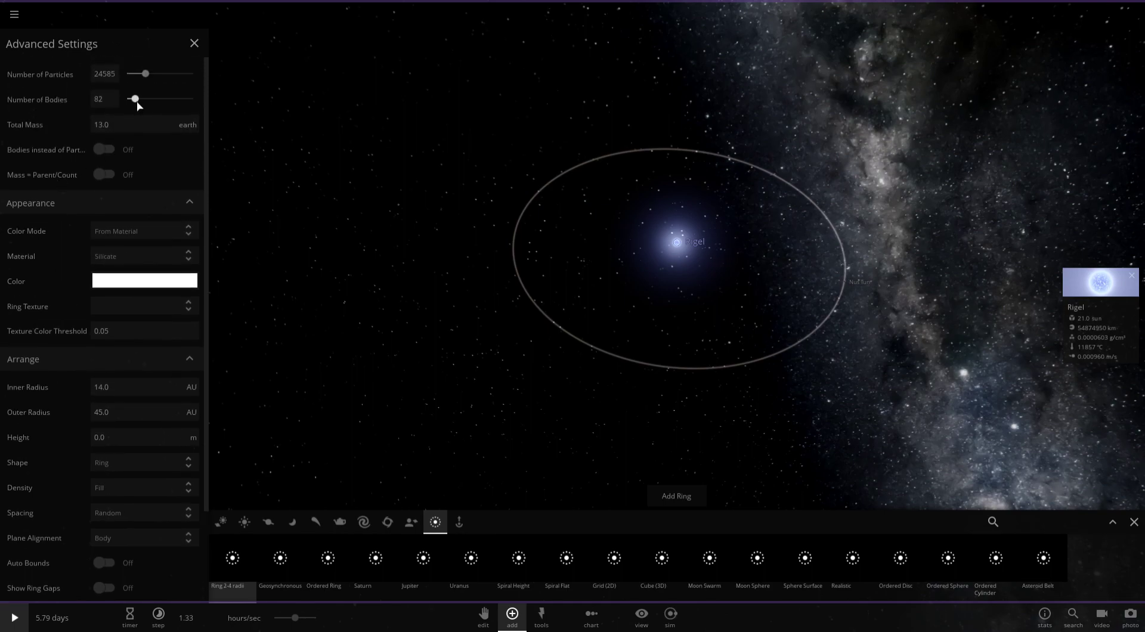
Add the ring around Rigel and close the ring and object settings
left_click(697, 496)
left_click_drag(922, 389, 668, 331)
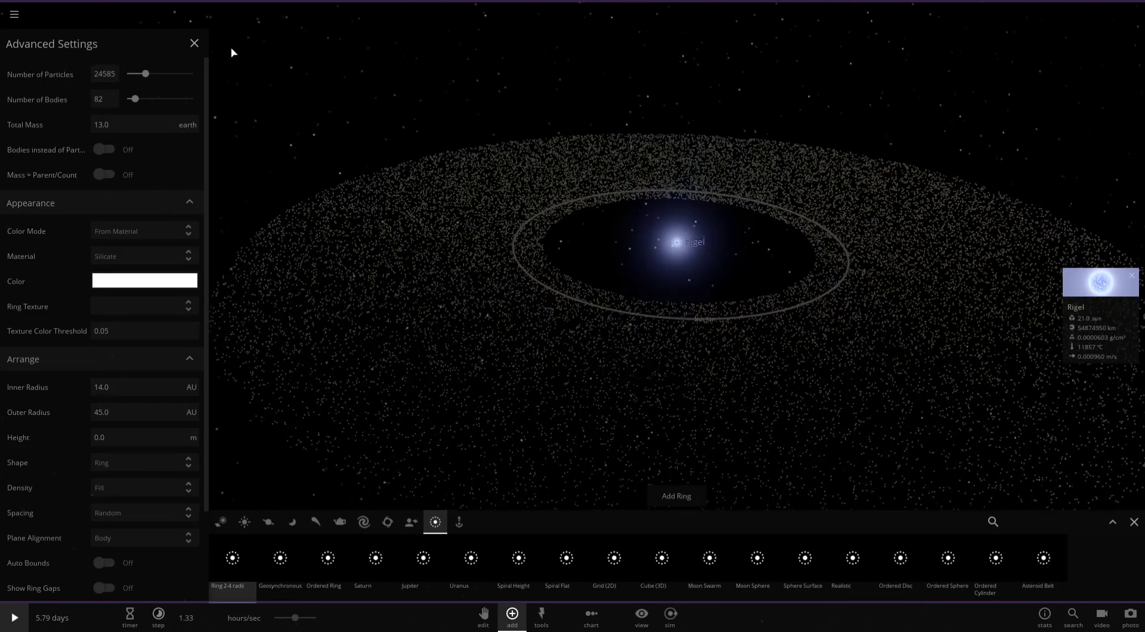
left_click(195, 43)
scroll(686, 366, "up", 5)
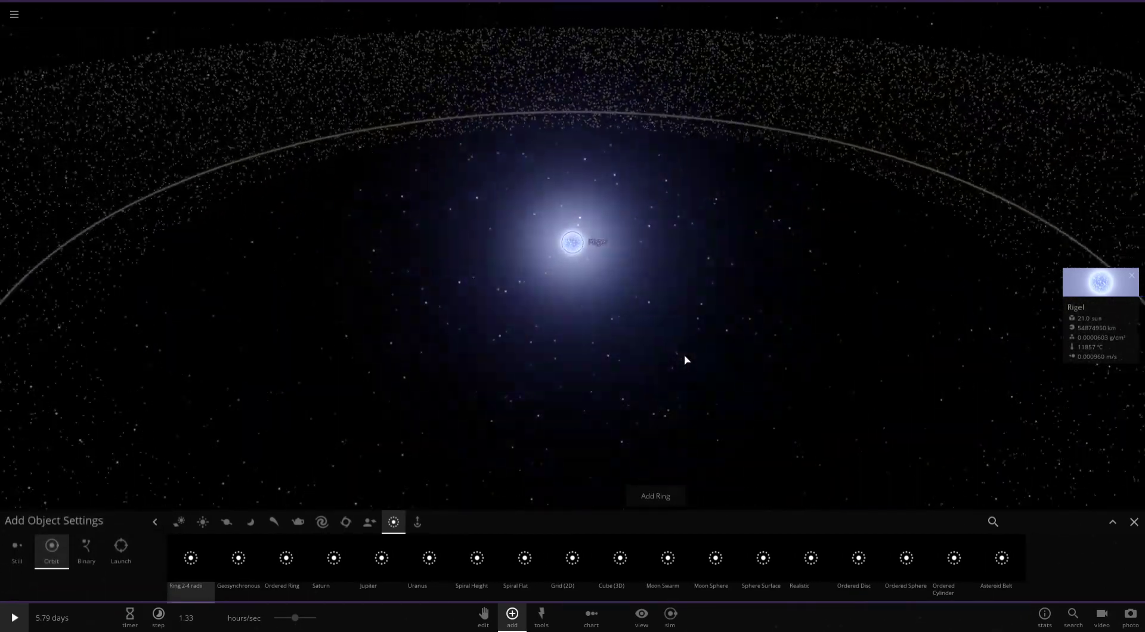
scroll(685, 355, "down", 5)
left_click(1135, 522)
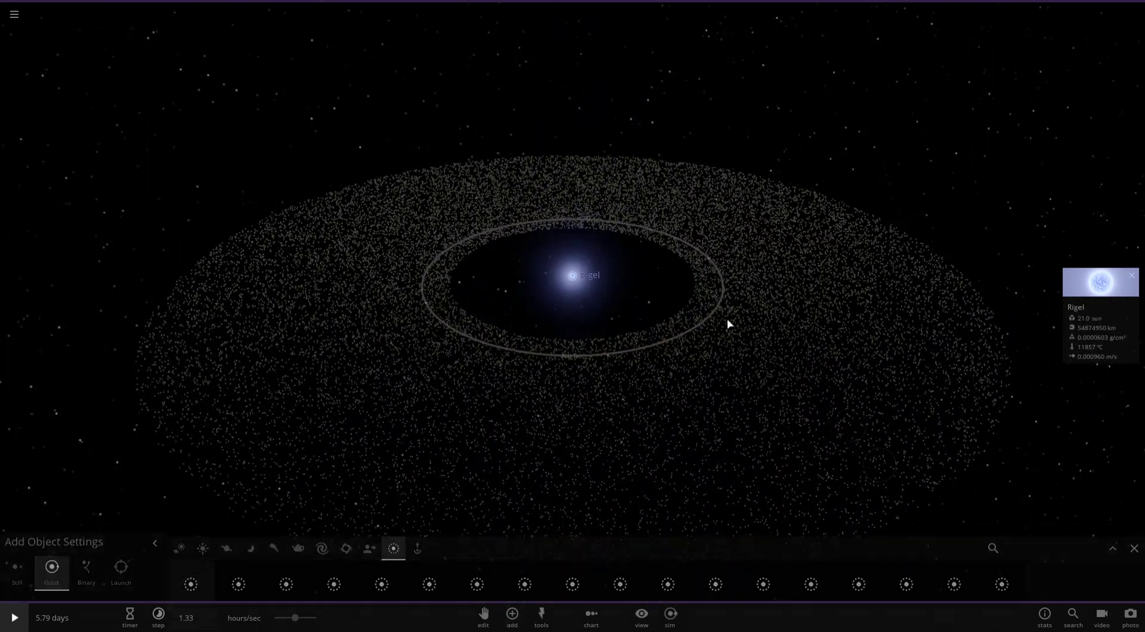
Focus on Nus Tun and examine its ring and its position relative to Rigel and the wide particle belt
left_click_drag(428, 204, 685, 242)
double_click(681, 238)
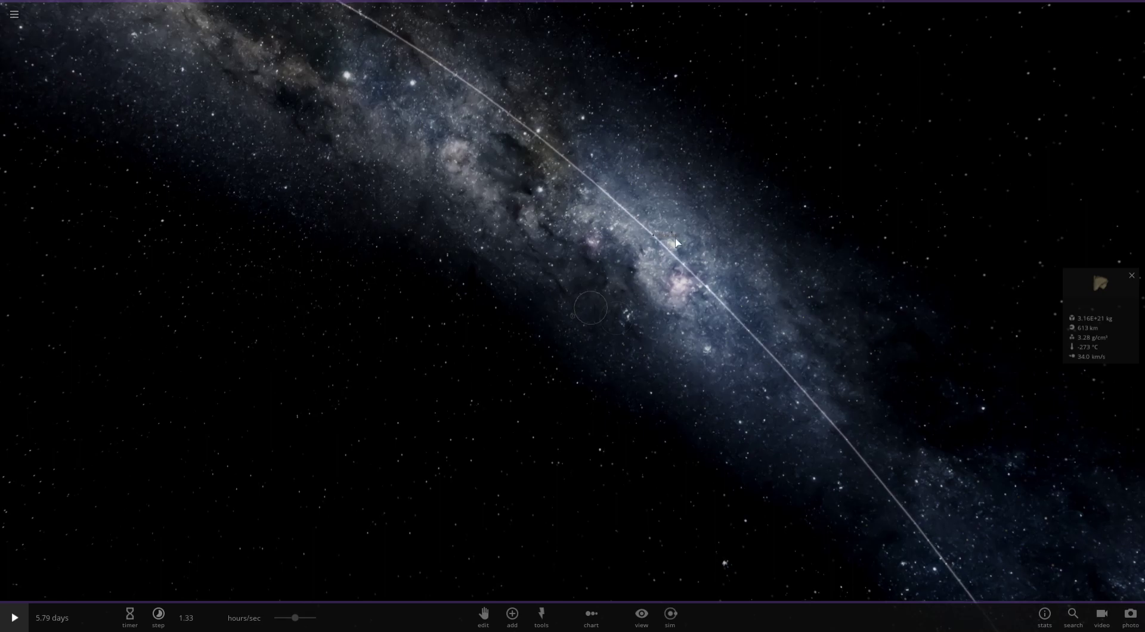
left_click(653, 236)
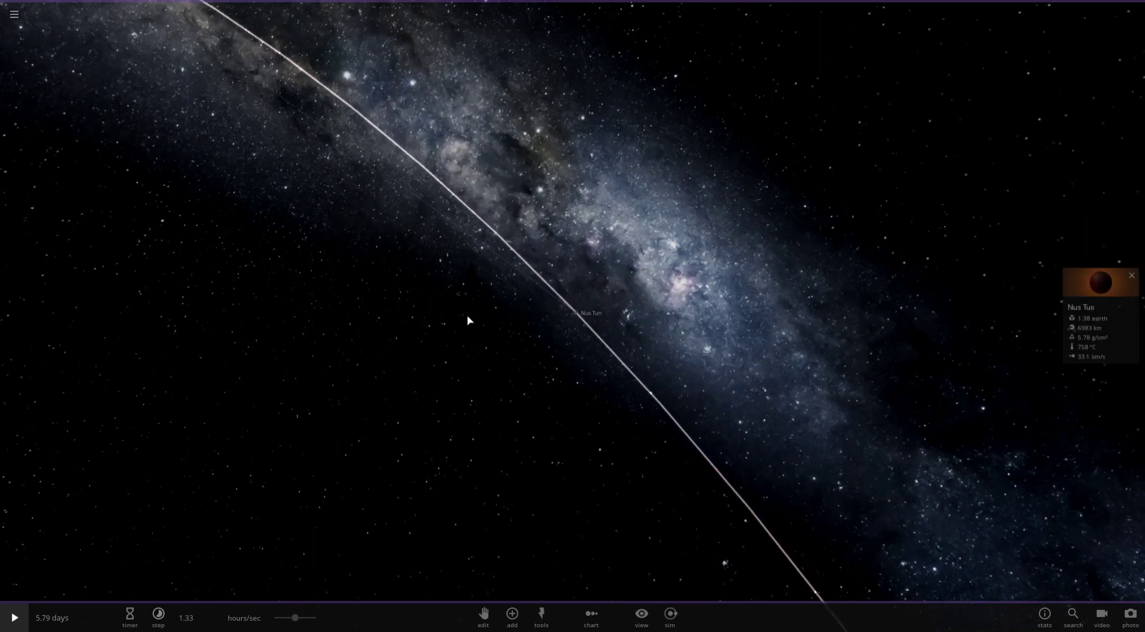
double_click(598, 337)
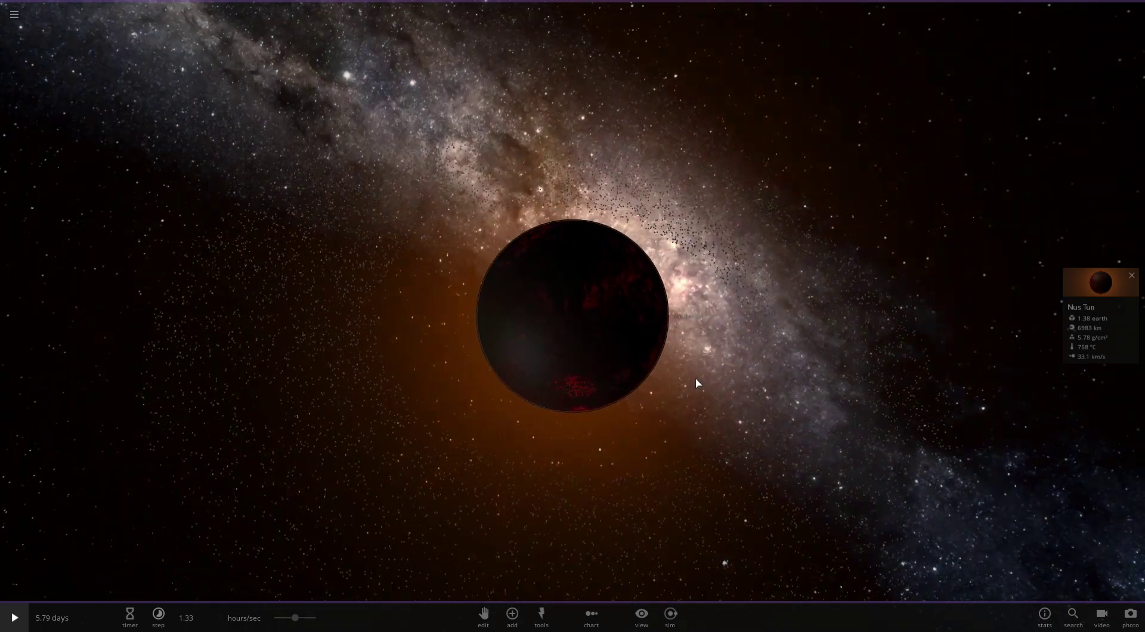
scroll(696, 379, "down", 4)
left_click_drag(519, 316, 523, 341)
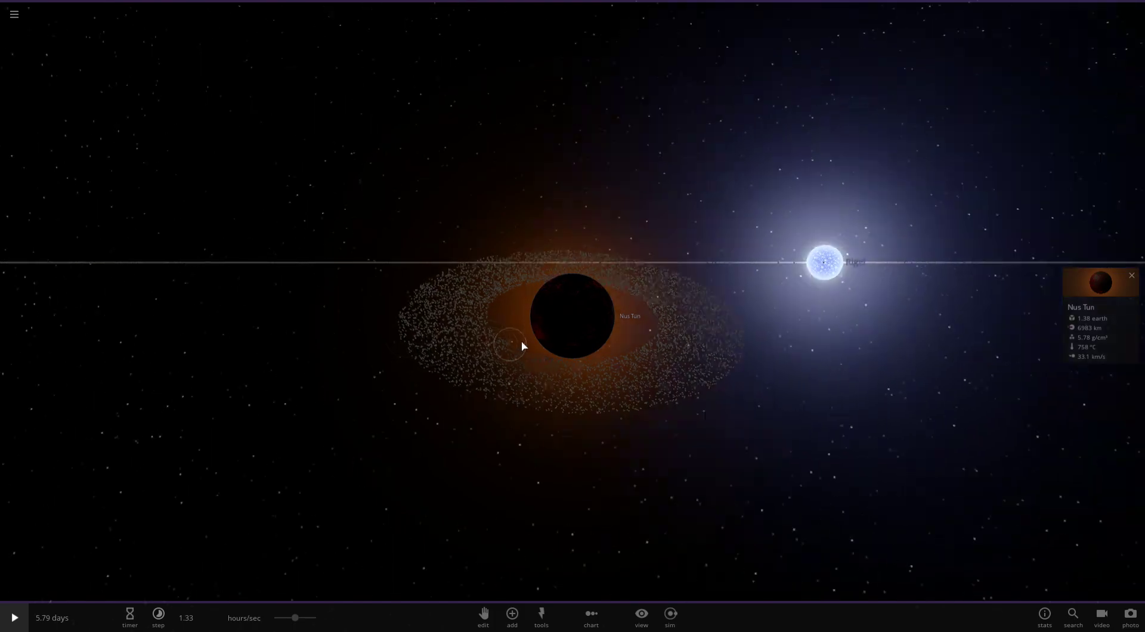
scroll(531, 334, "down", 5)
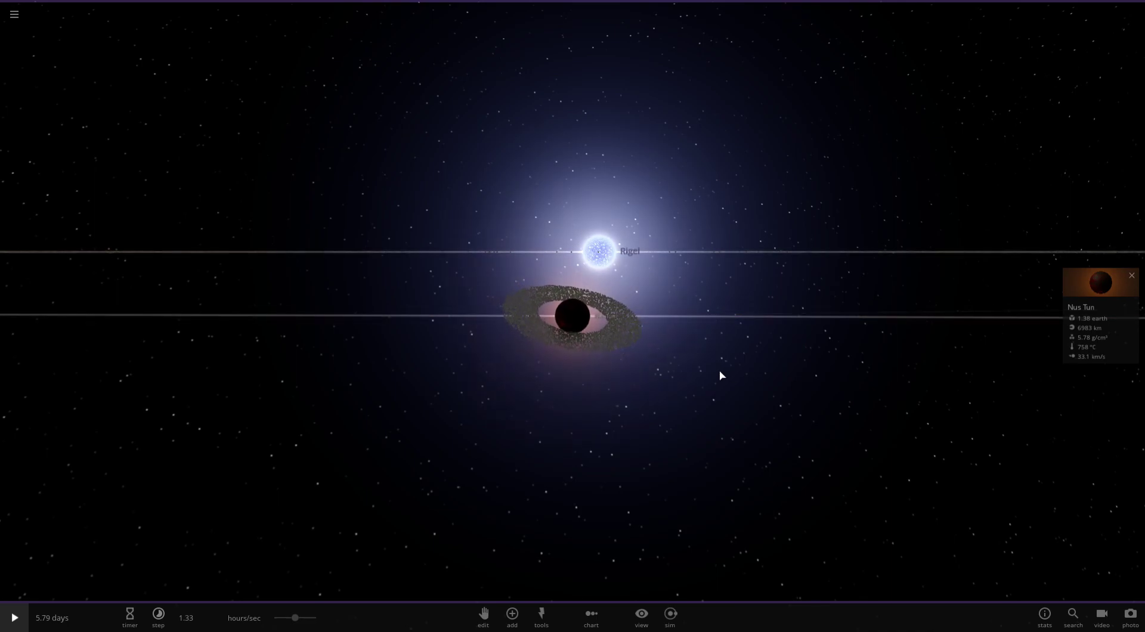
scroll(660, 304, "down", 12)
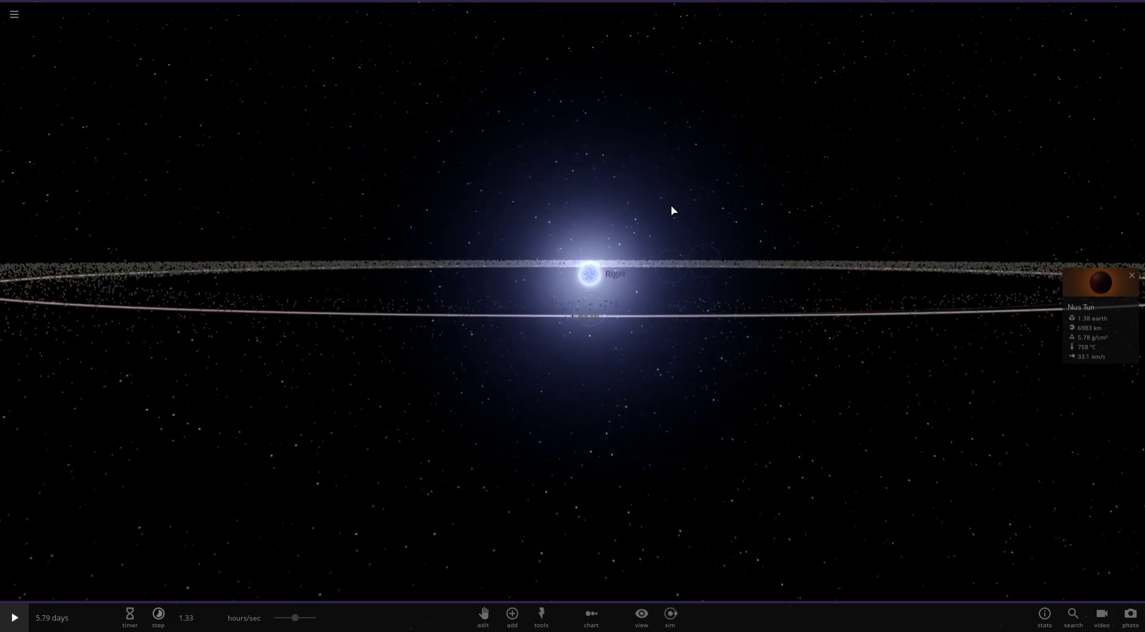
Add a random rocky planet on an inclined orbit around Rigel, close the object settings and resume the simulation
left_click_drag(671, 210, 633, 210)
double_click(632, 196)
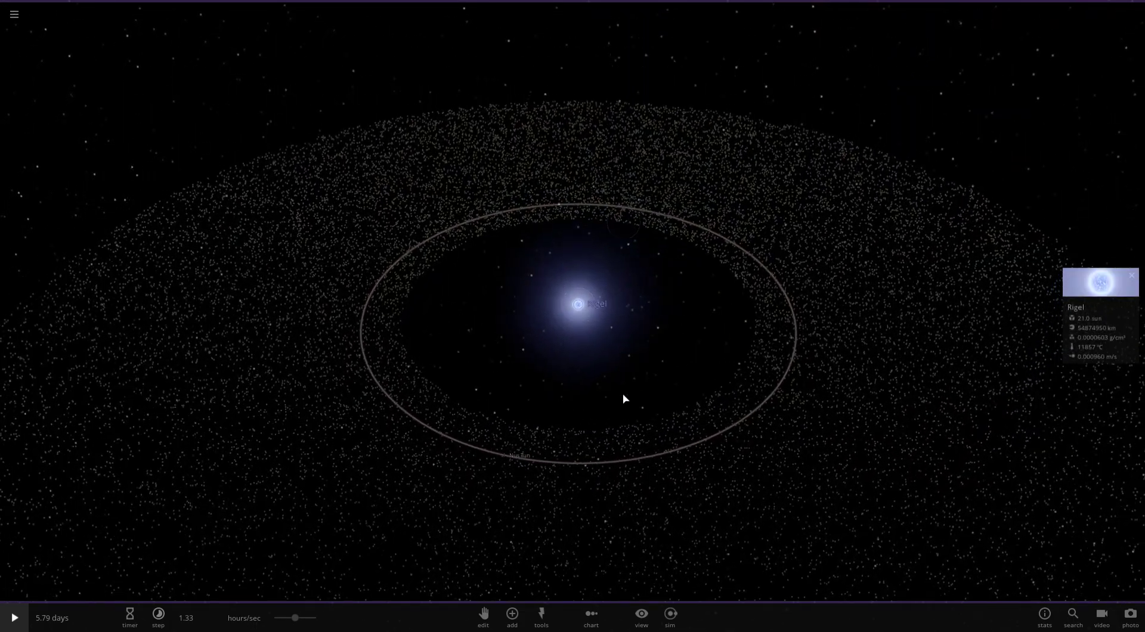
left_click(513, 617)
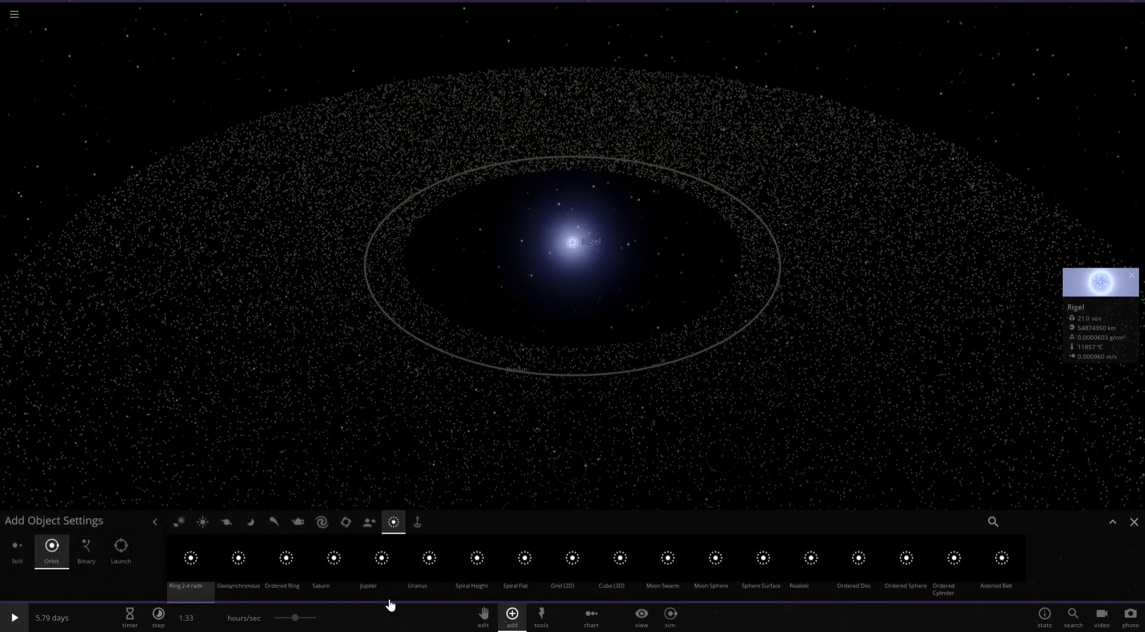
left_click(179, 522)
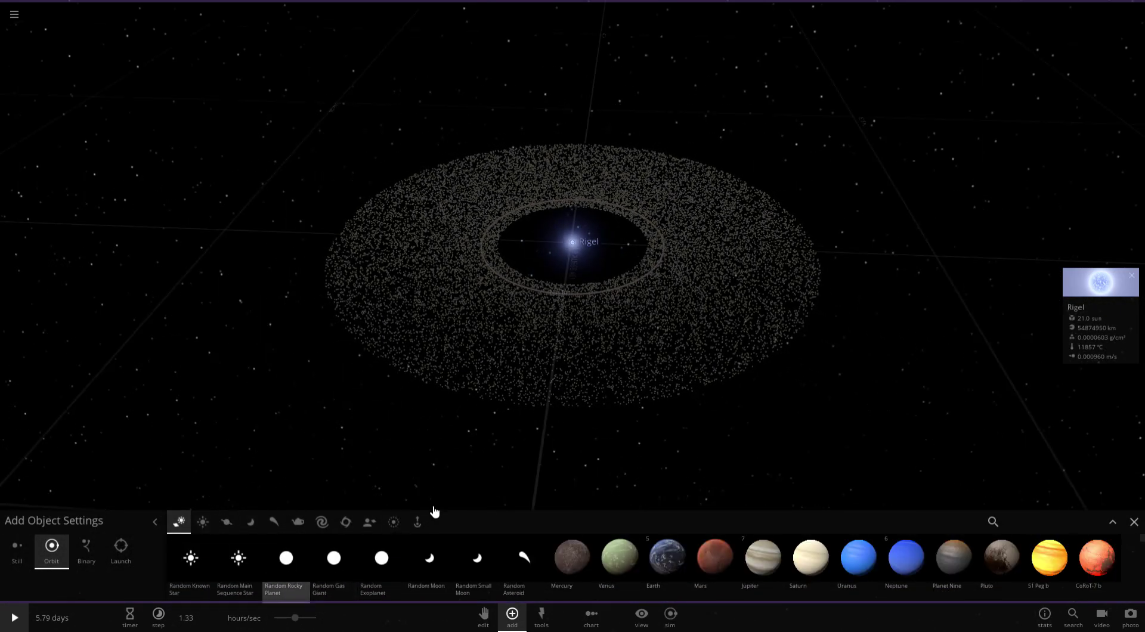
scroll(465, 438, "up", 5)
scroll(465, 426, "down", 4)
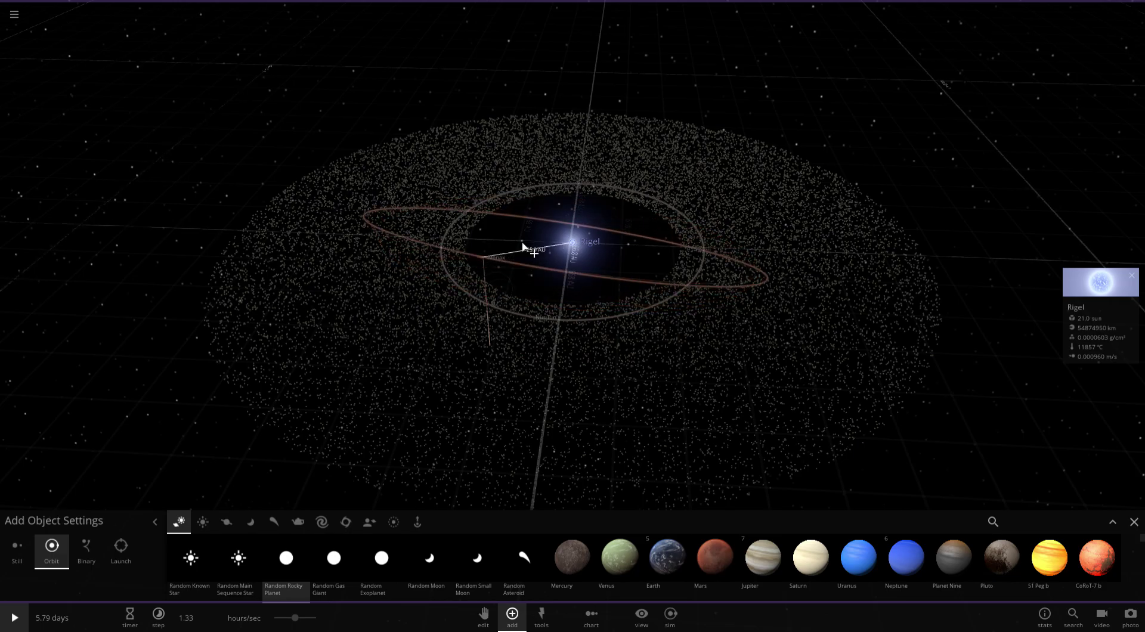
left_click(1133, 523)
key("space")
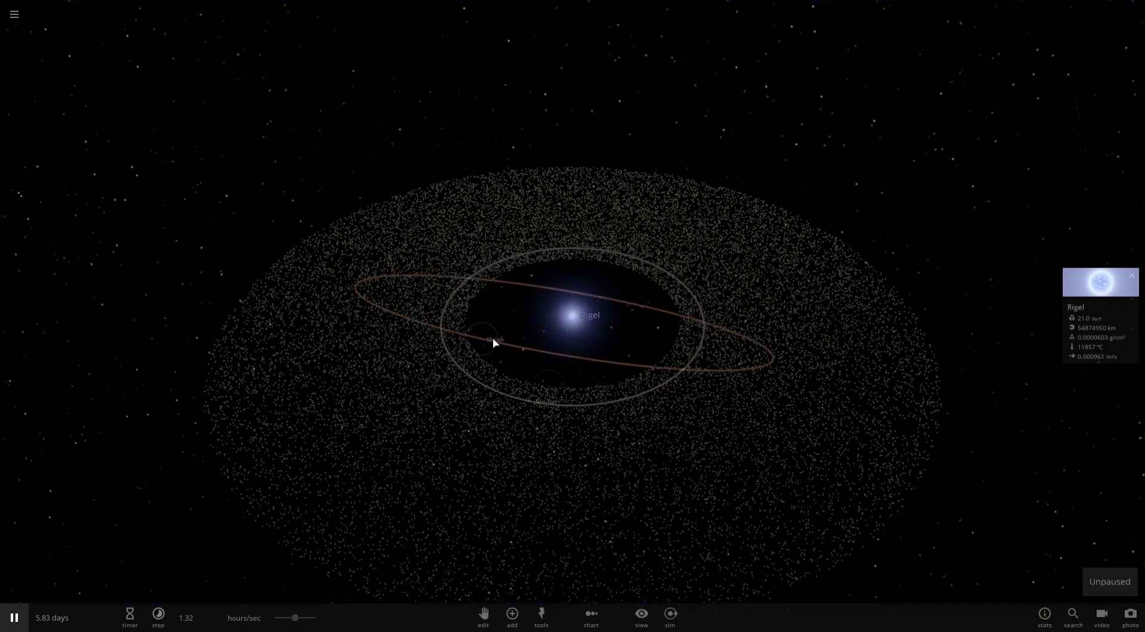
Focus on the new planet Monax, pause the simulation and examine its surface from several sides
double_click(492, 337)
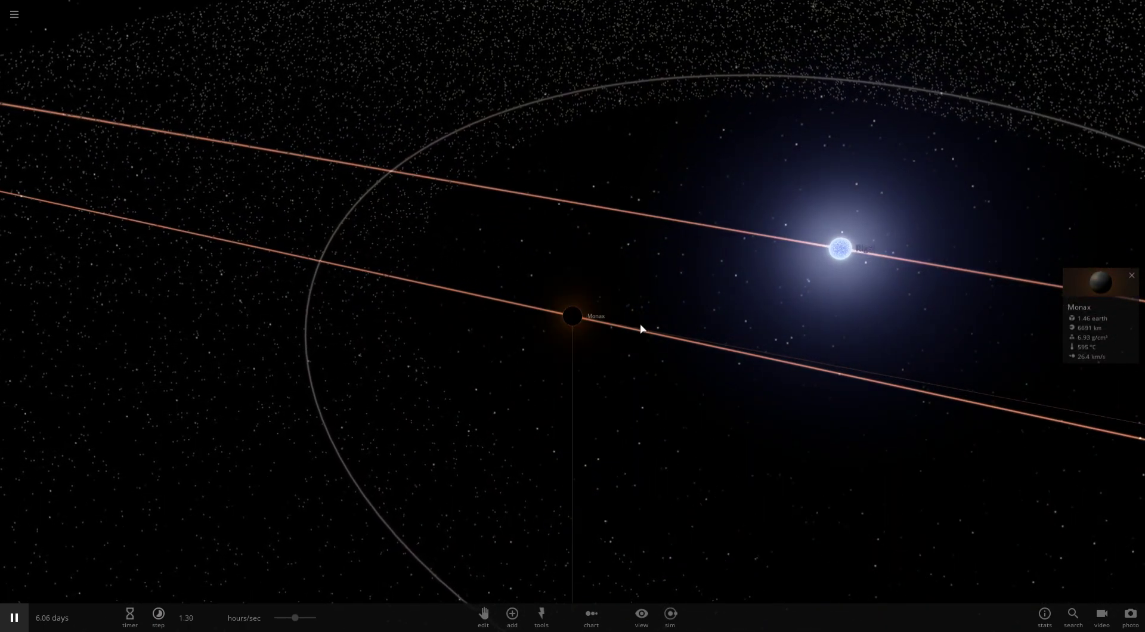
left_click_drag(422, 290, 590, 334)
key("space")
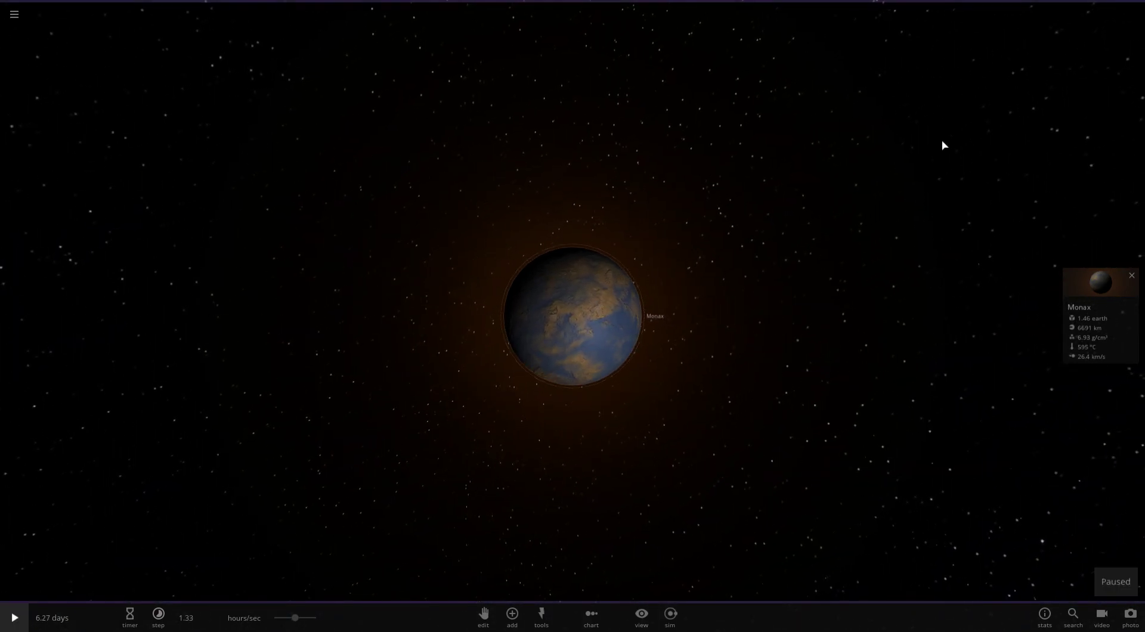
scroll(735, 289, "up", 5)
scroll(731, 266, "down", 3)
left_click_drag(524, 256, 422, 324)
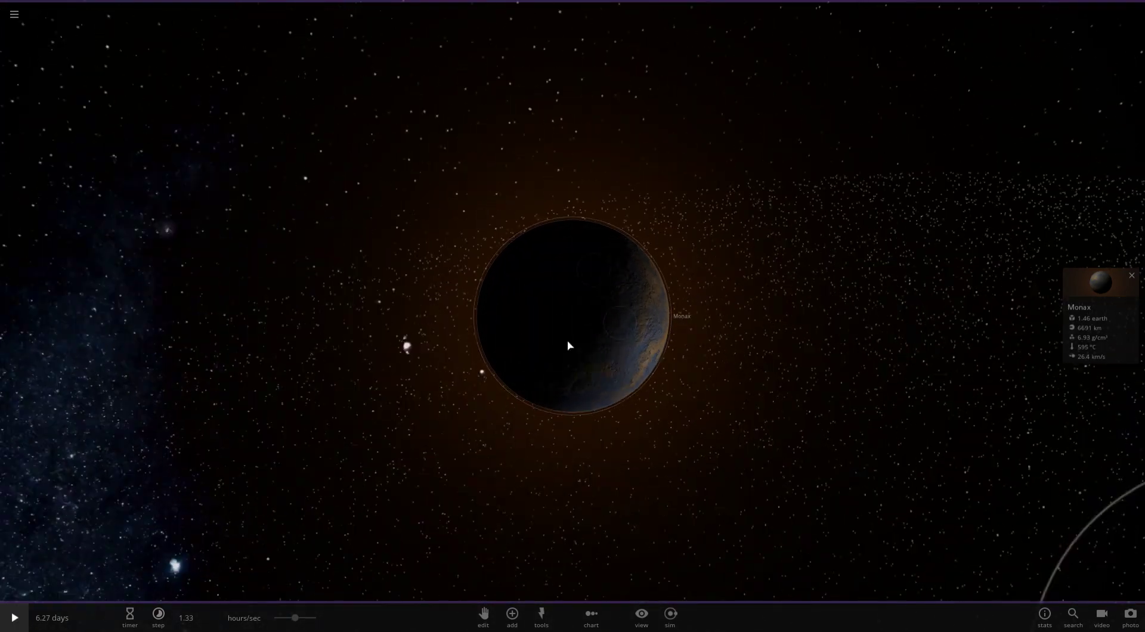
scroll(417, 318, "down", 3)
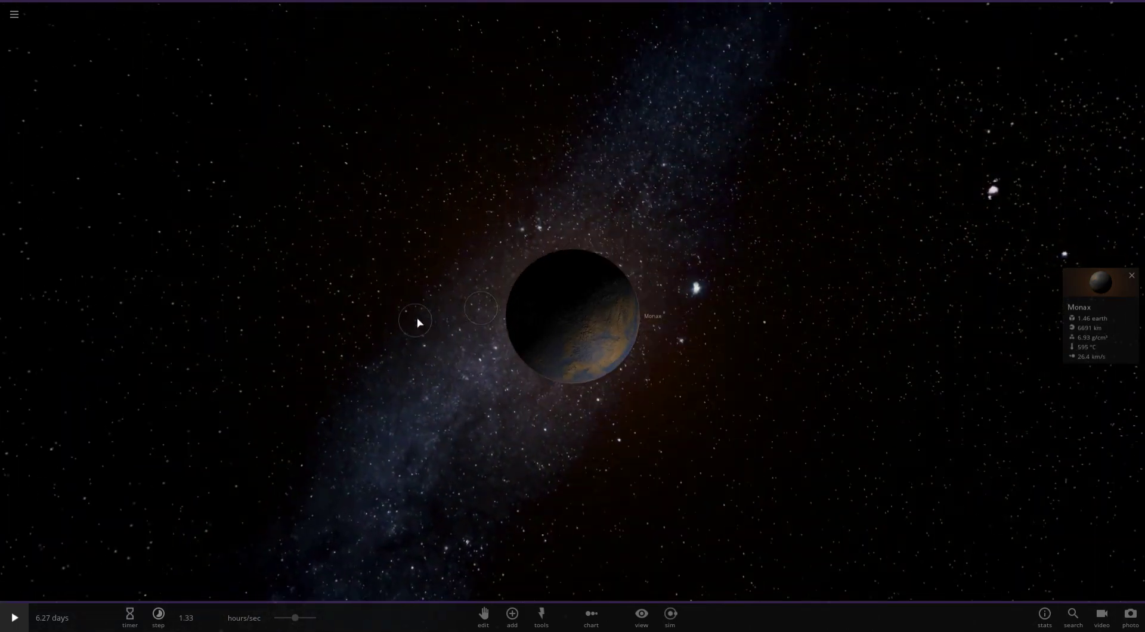
Add two random small moons orbiting Monax, at about 14,000 km and about 26,500 km, and close the object settings
left_click(517, 626)
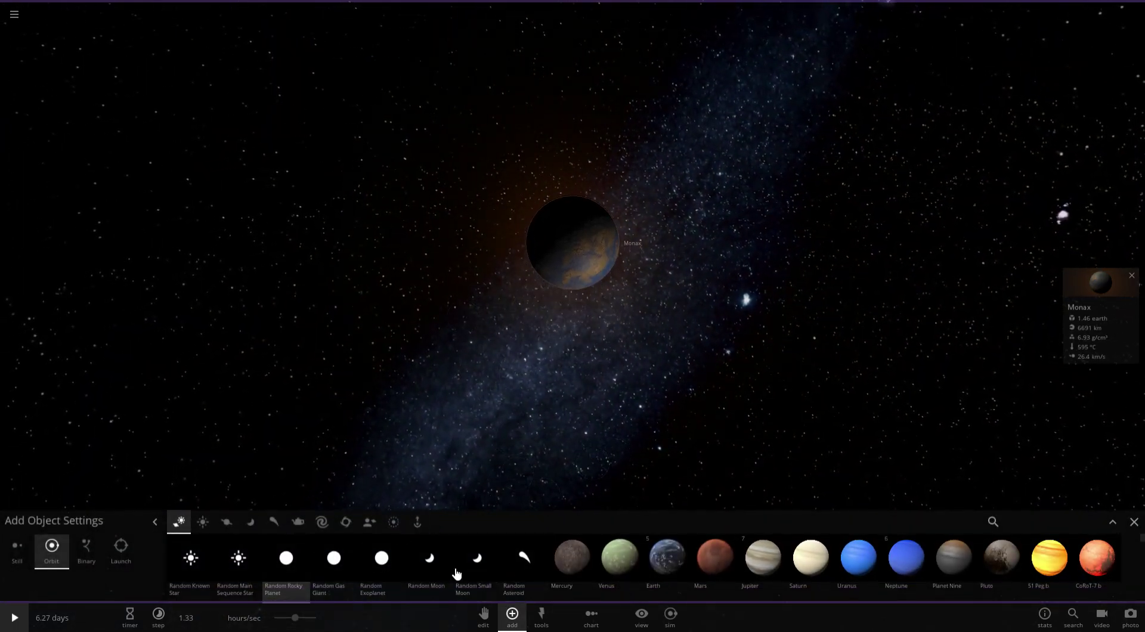
left_click(524, 560)
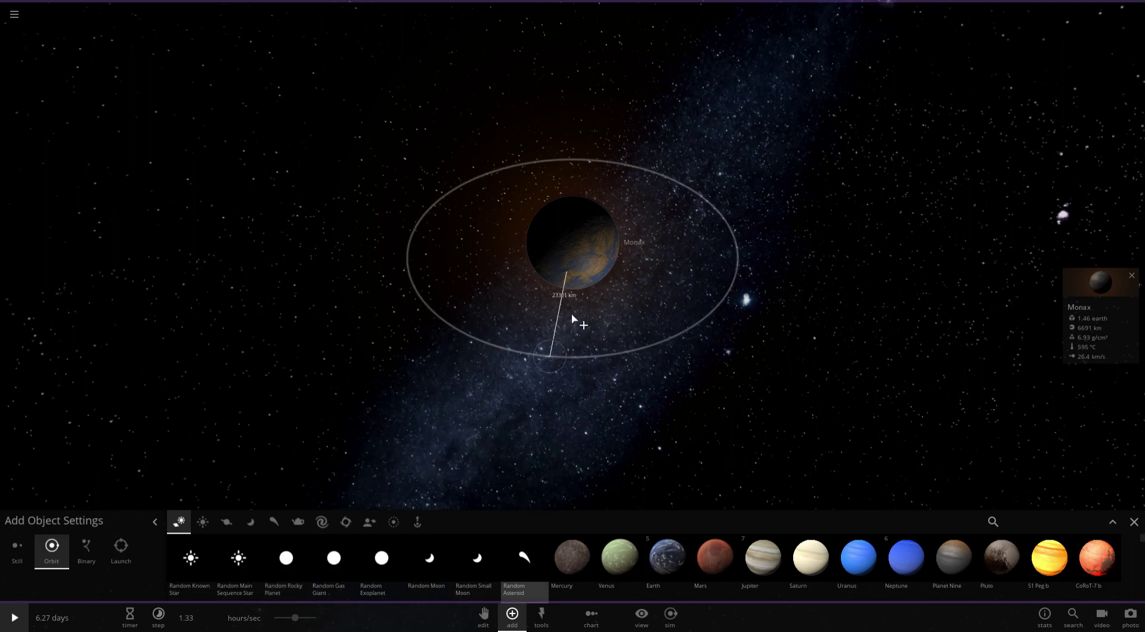
scroll(572, 324, "up", 4)
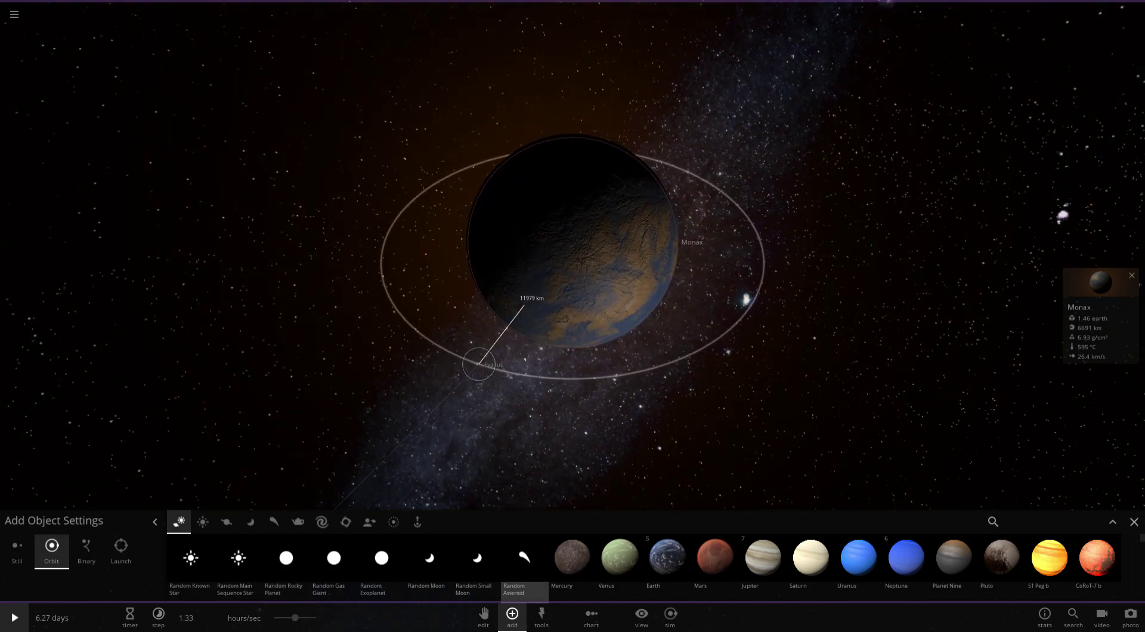
left_click(476, 574)
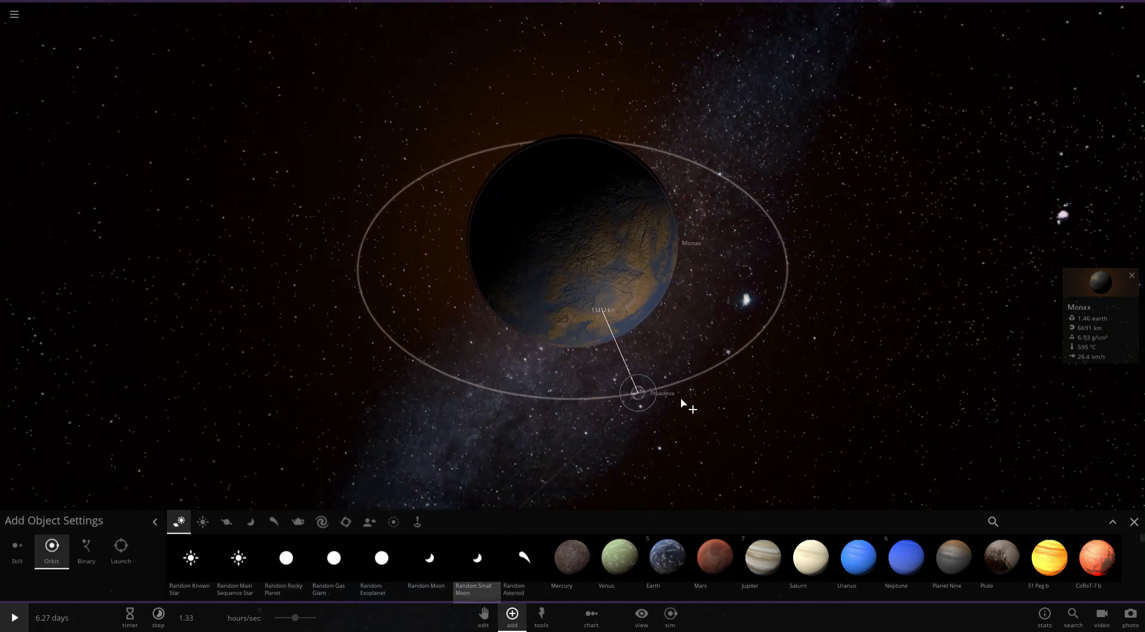
left_click(734, 365)
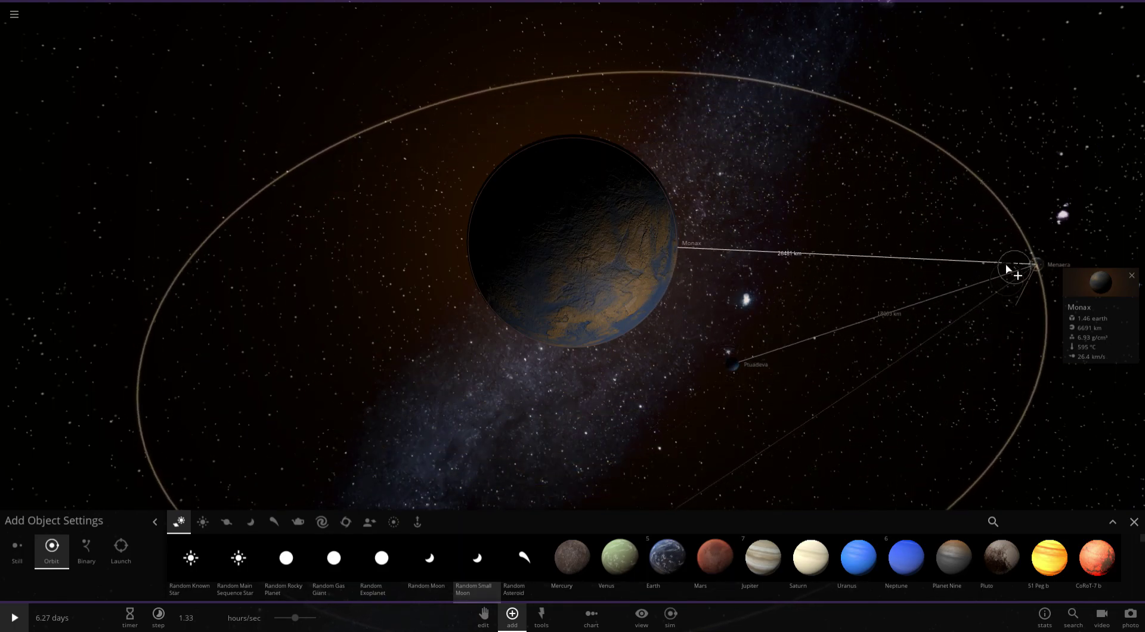
left_click(1007, 265)
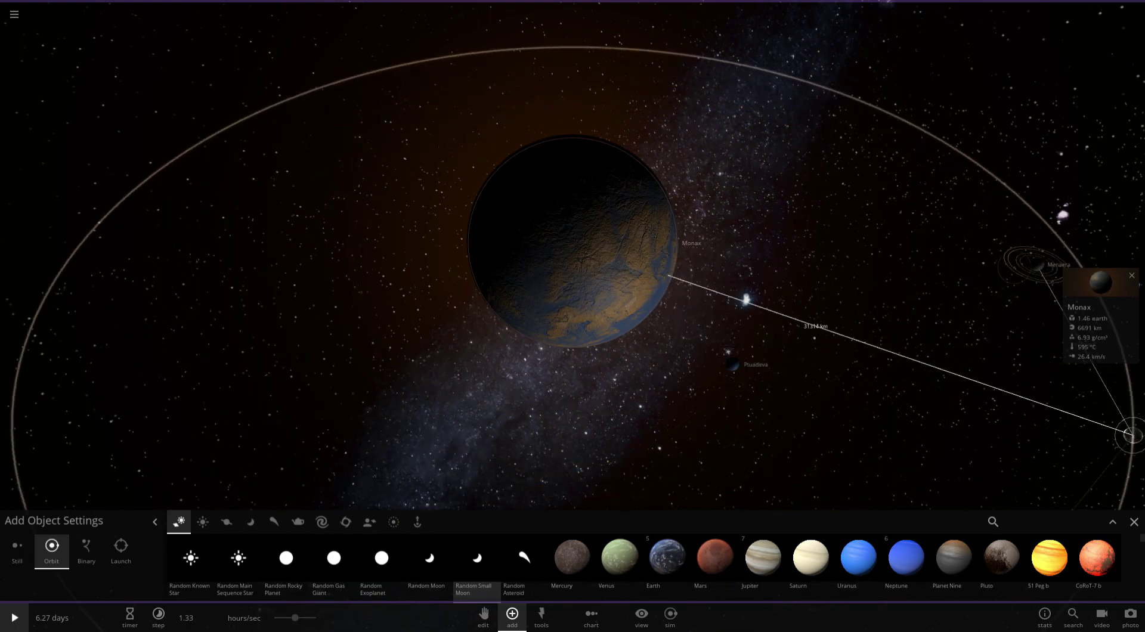
left_click(1135, 522)
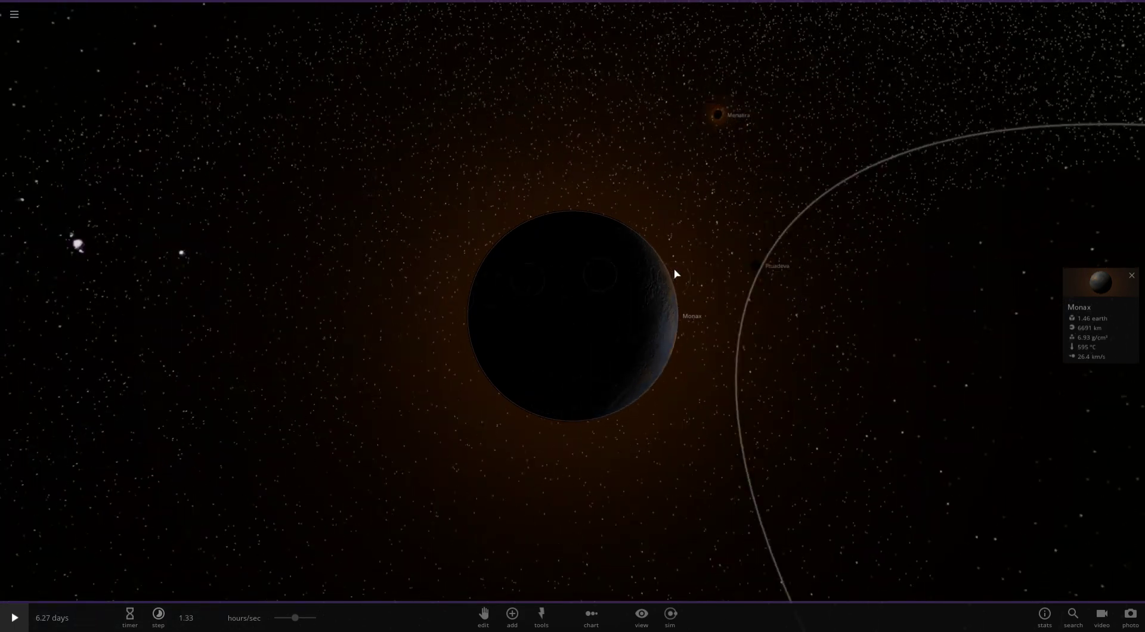
Set Monax's high elevation color to white #FEFEFE and its mid elevation color to orange #B36401
left_click(1086, 282)
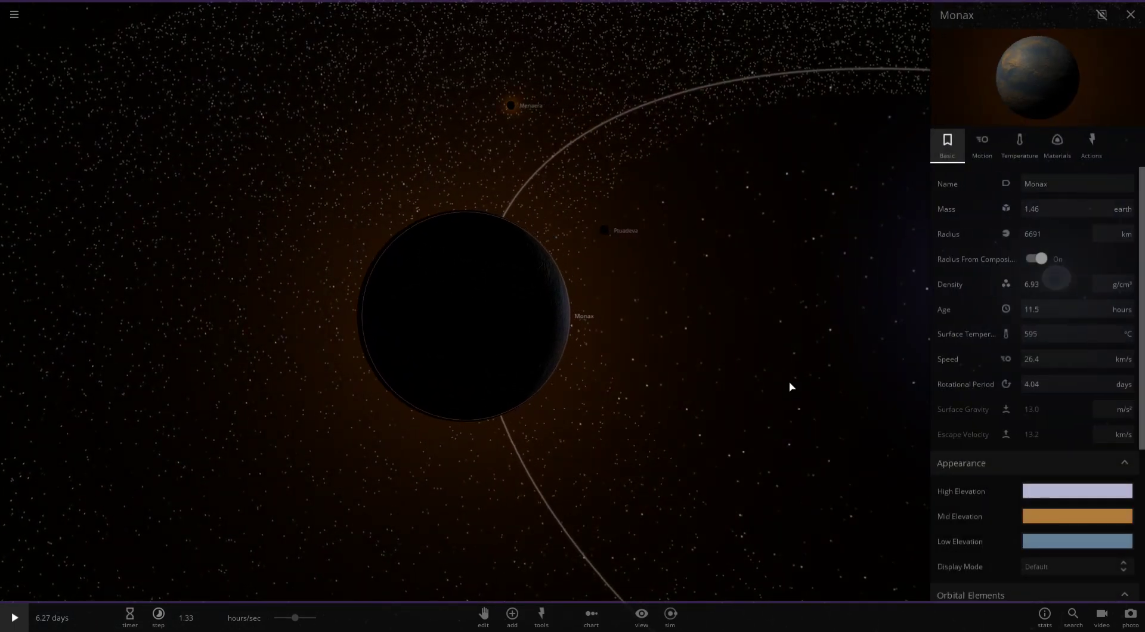
left_click(1086, 492)
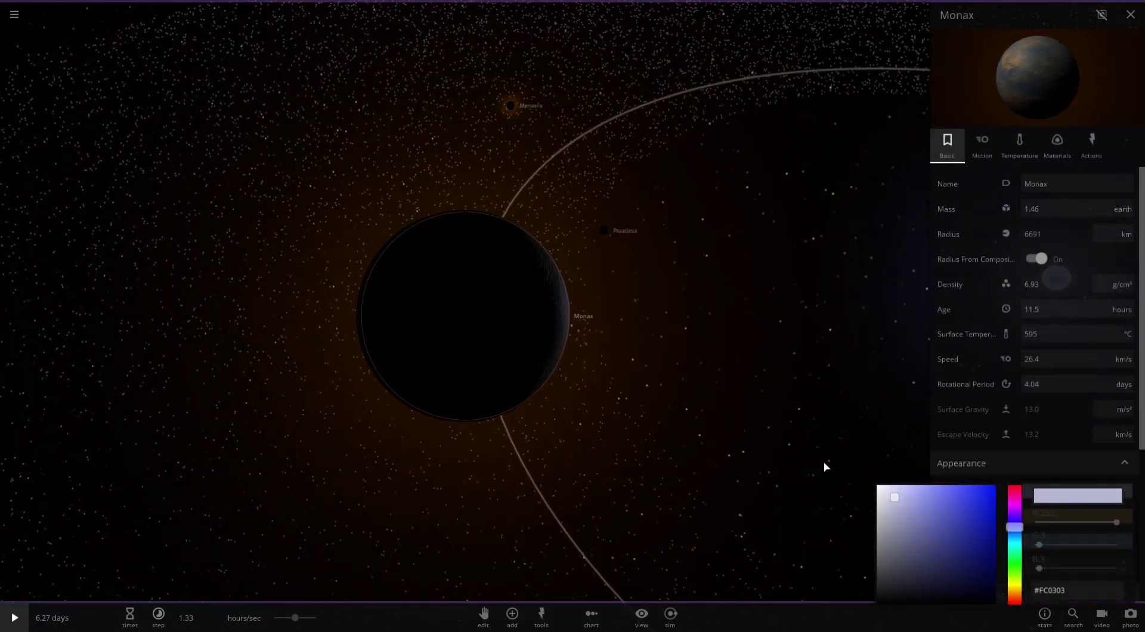
left_click_drag(887, 503, 868, 485)
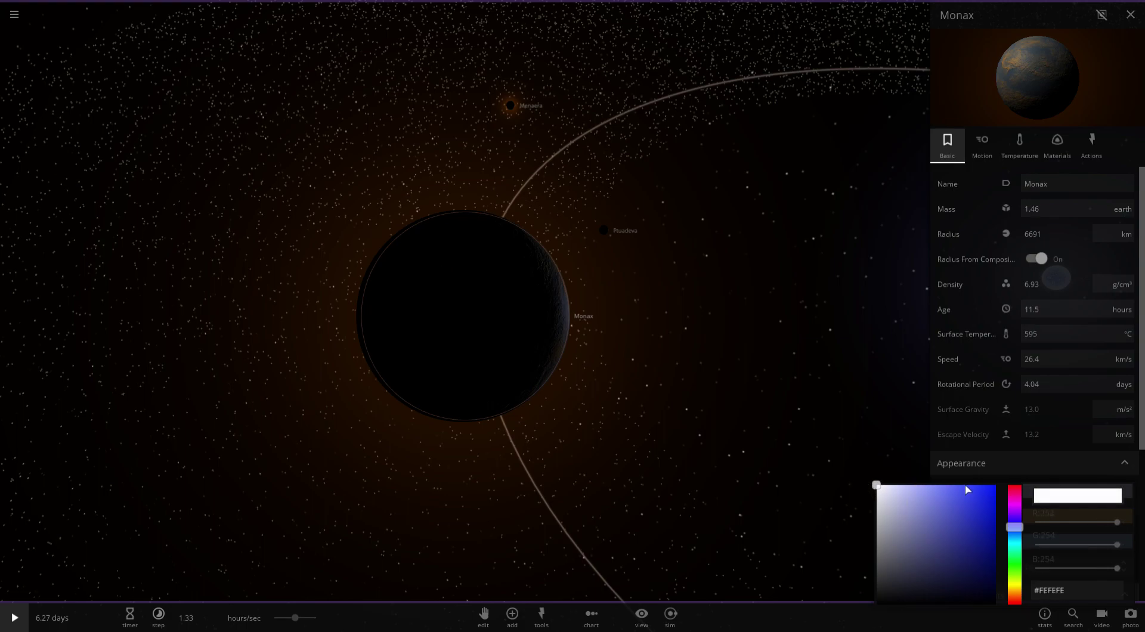
left_click(960, 468)
left_click(1043, 518)
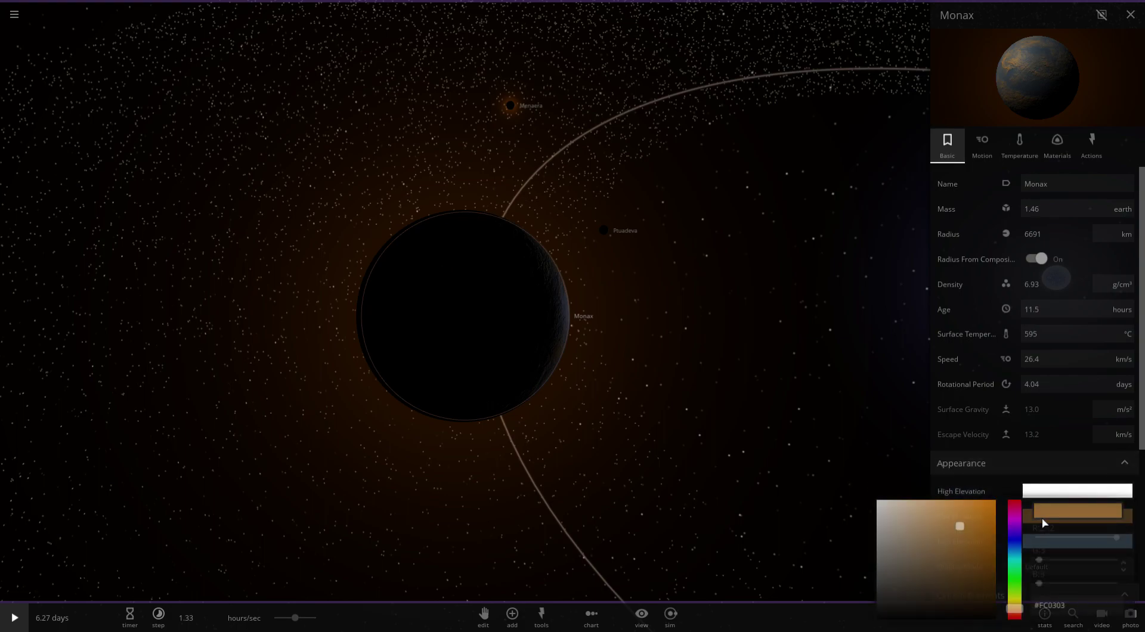
left_click_drag(974, 531, 997, 536)
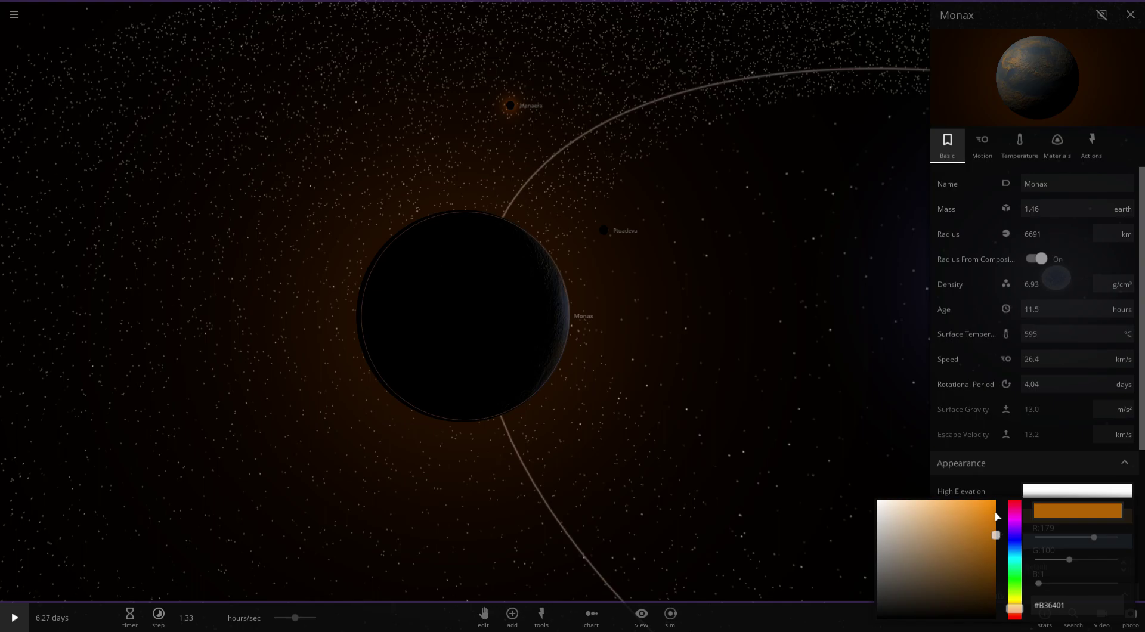
left_click(974, 482)
left_click_drag(416, 328, 349, 266)
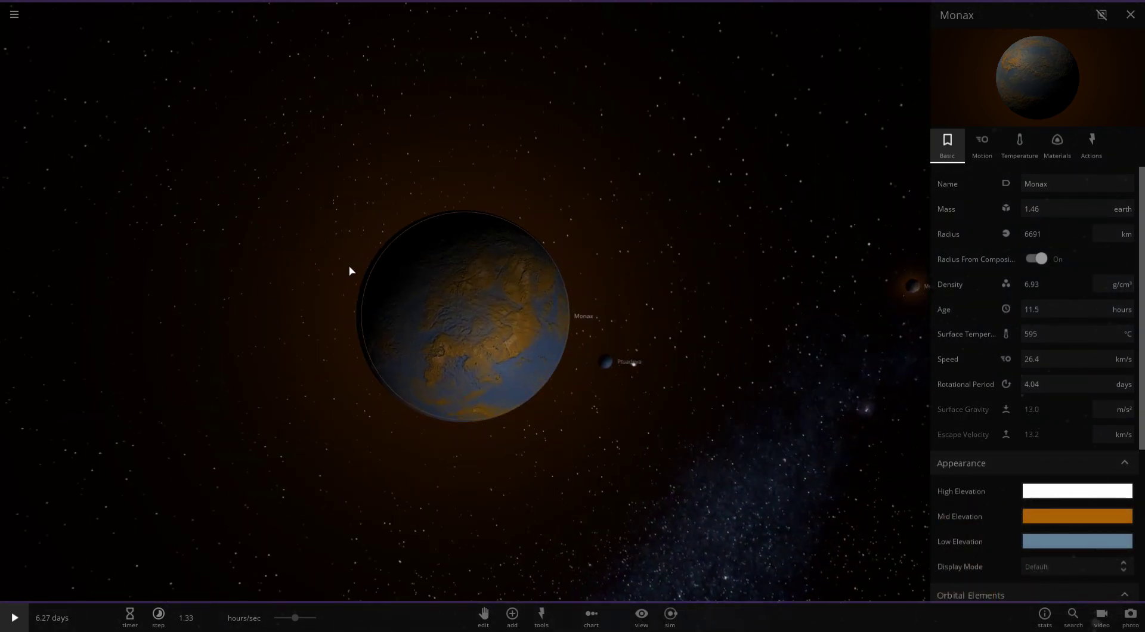
Change Monax's low elevation color to a dark red and inspect the recolored surface up close
left_click(1035, 541)
left_click_drag(1025, 550, 1011, 617)
left_click_drag(954, 550, 992, 549)
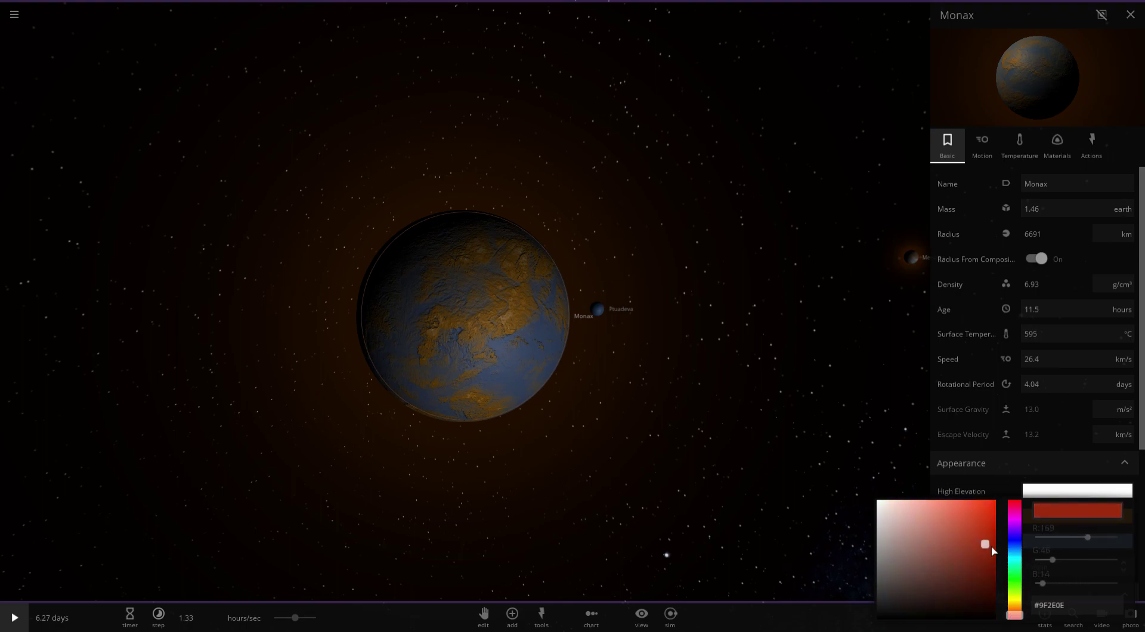
left_click(979, 489)
scroll(434, 344, "up", 3)
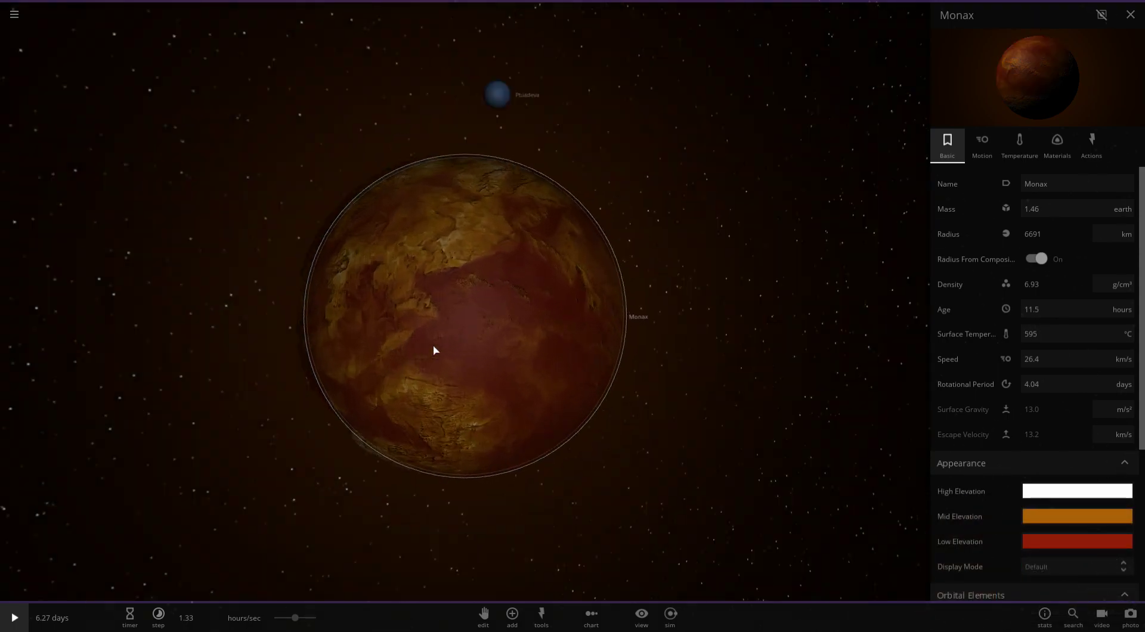
scroll(434, 347, "up", 3)
scroll(436, 349, "down", 2)
left_click_drag(219, 267, 277, 309)
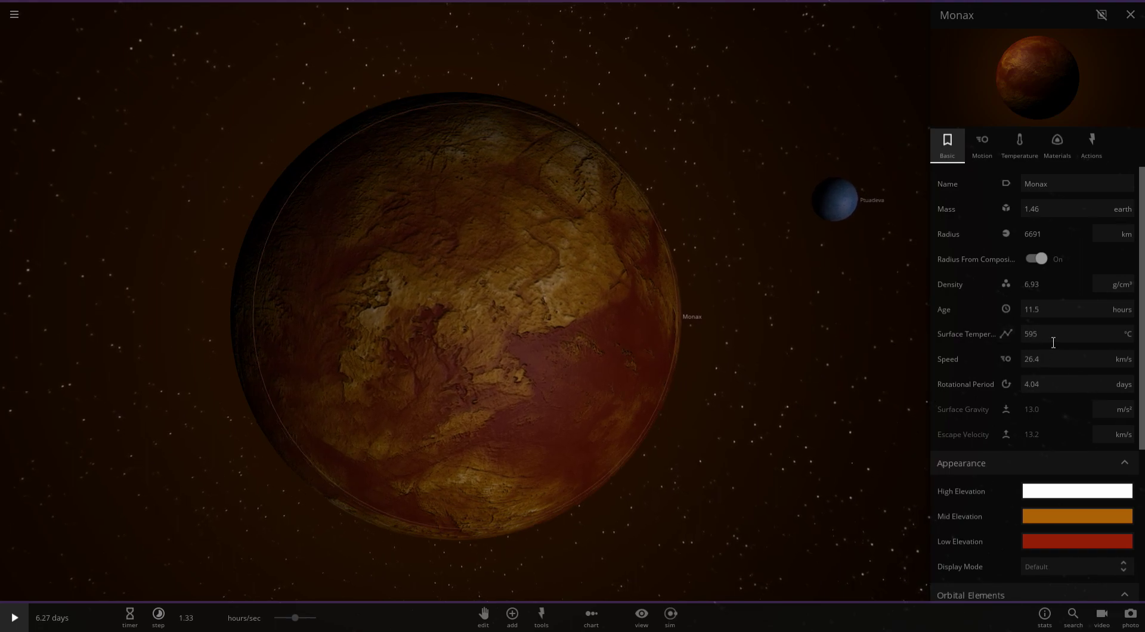
scroll(706, 251, "down", 3)
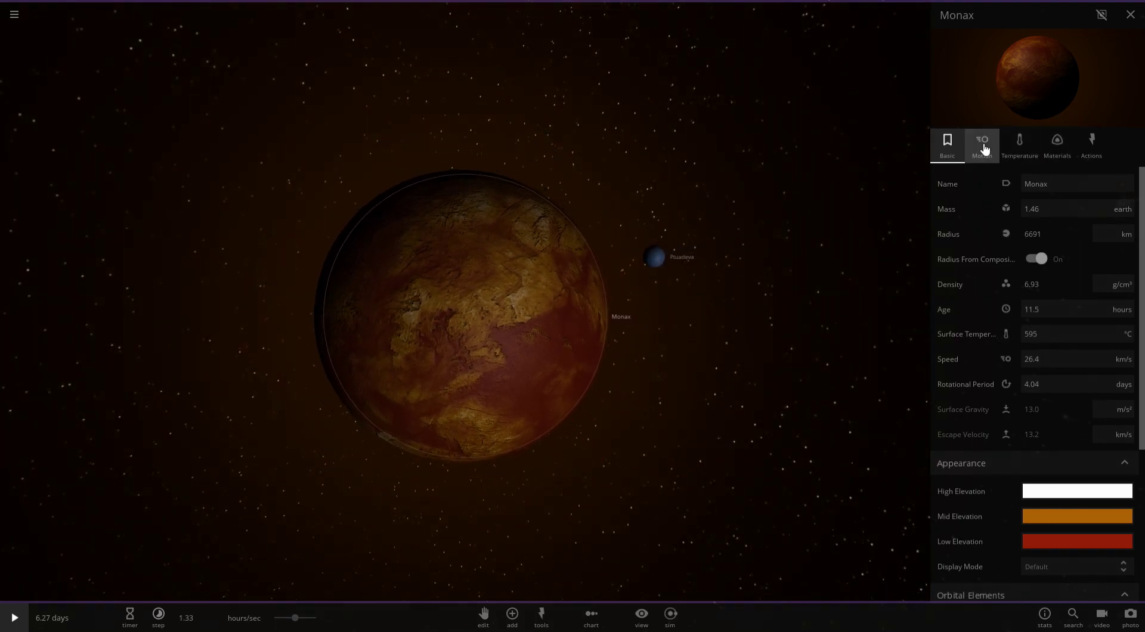
Switch Monax's surface pressure unit to atm and set the pressure to 13 atm
left_click(1033, 149)
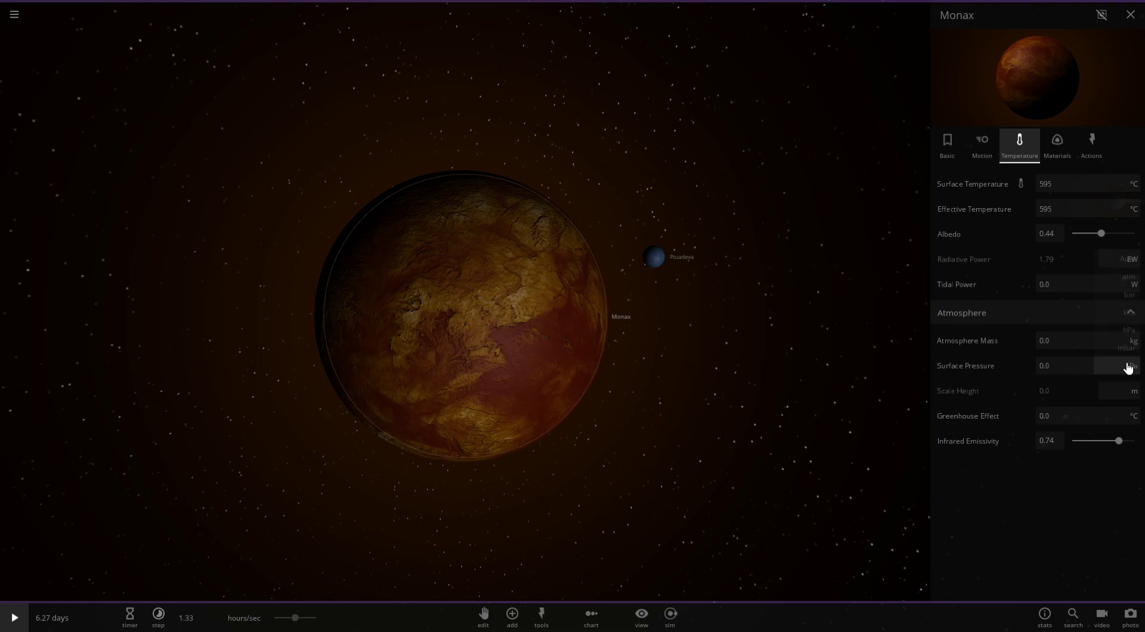
left_click(1130, 366)
left_click(1130, 280)
left_click(1047, 382)
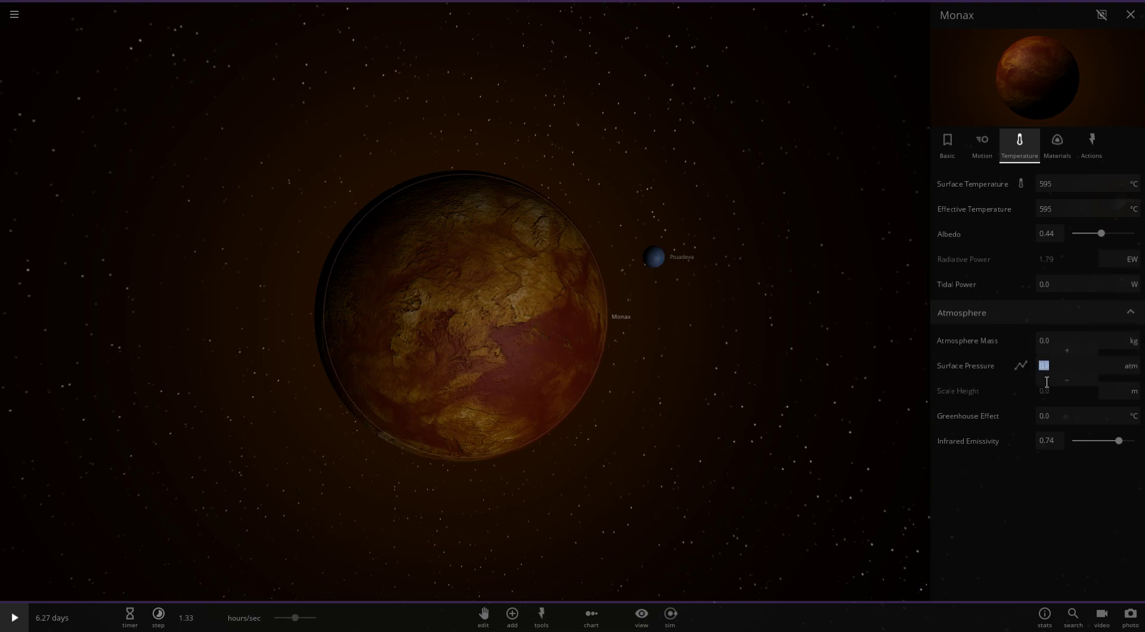
type("13")
key("Return")
scroll(640, 352, "up", 2)
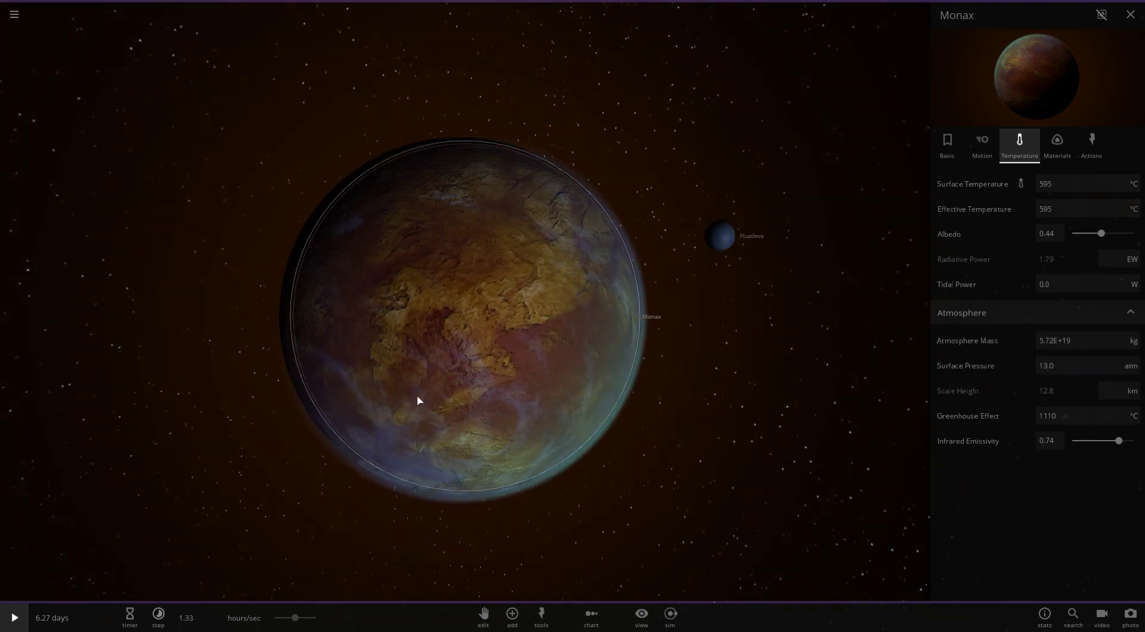
Resume the simulation and observe Monax's surface and the orbits around it
key("space")
scroll(578, 396, "down", 3)
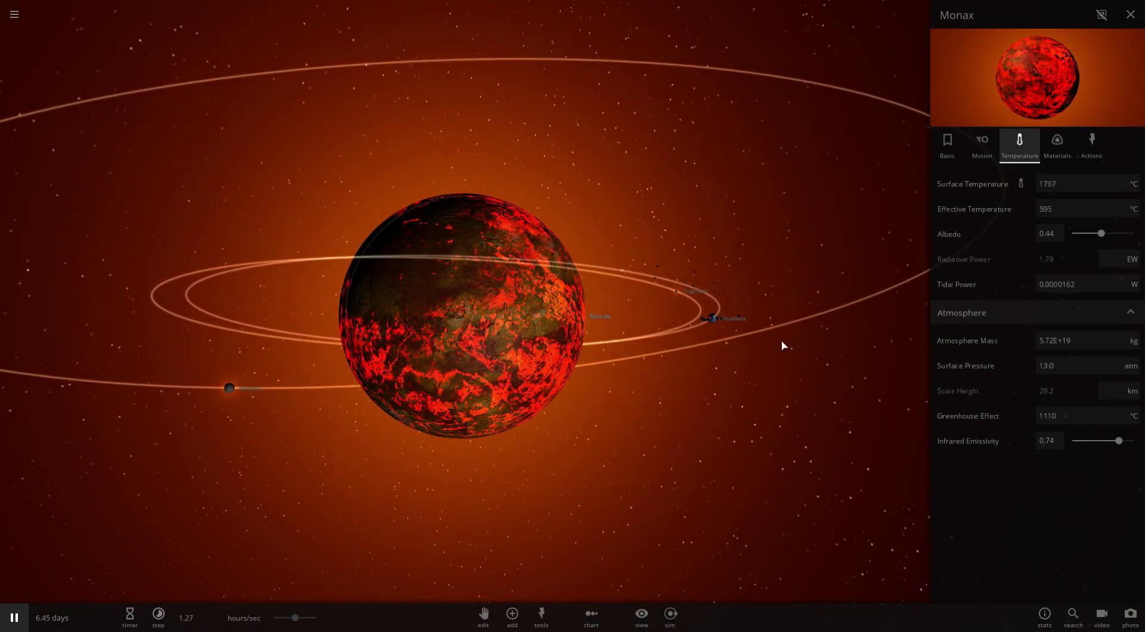
left_click_drag(760, 352, 679, 391)
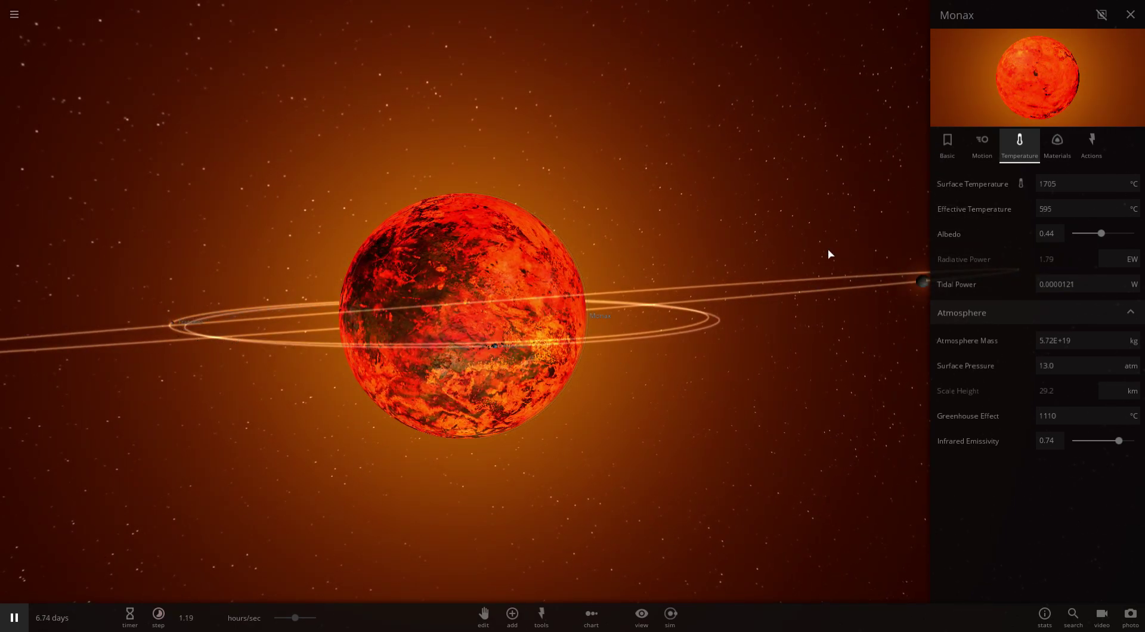
Reduce Monax's surface pressure first to 4 atm and finally to 2 atm
left_click_drag(1062, 369, 983, 369)
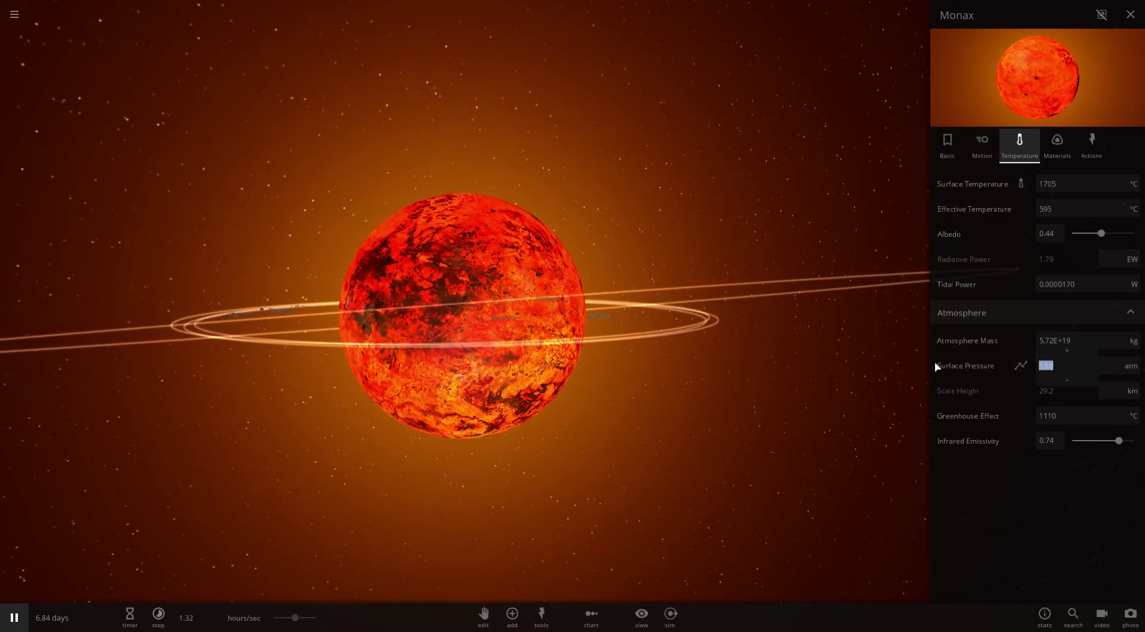
type("4")
key("Return")
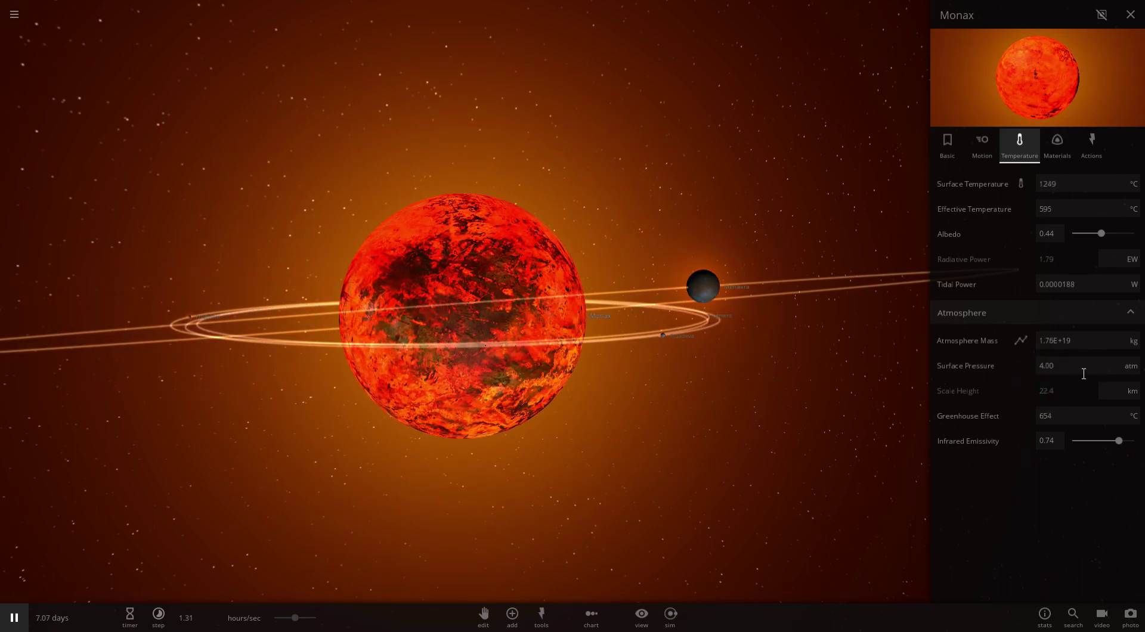
left_click(959, 357)
type("2")
key("Return")
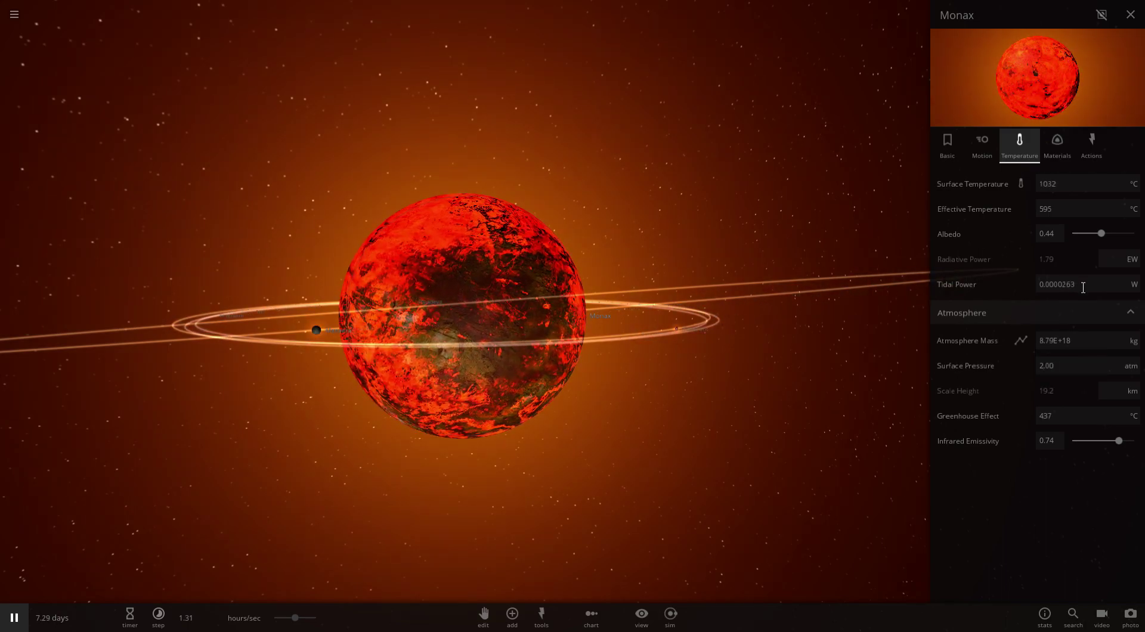
Check Monax's surface temperature graph, close it and raise the planet's albedo to 0.76
left_click(1021, 185)
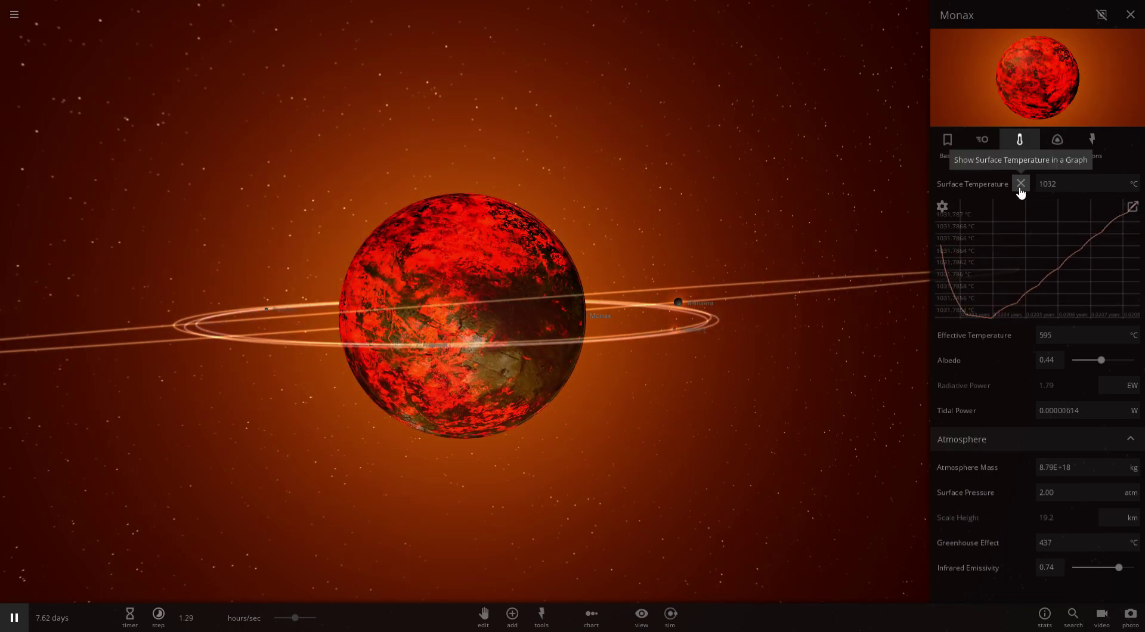
left_click(1021, 185)
left_click_drag(1101, 237, 1125, 233)
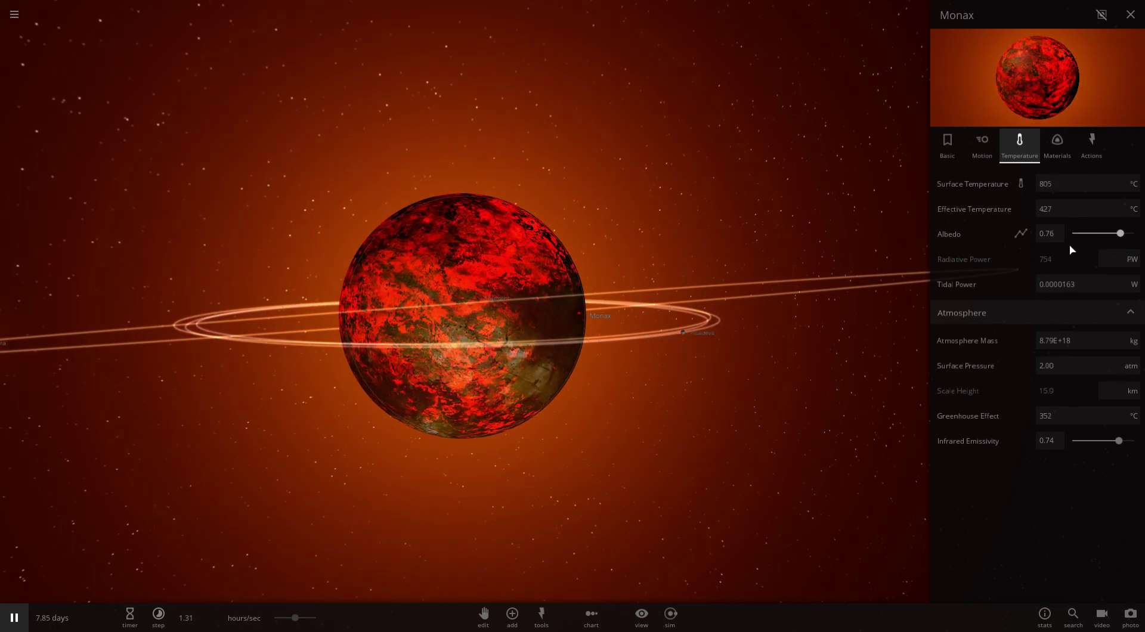
Pause the simulation and focus on the small object on the inner orbit around Monax
left_click_drag(674, 321, 369, 302)
scroll(635, 420, "down", 3)
key("space")
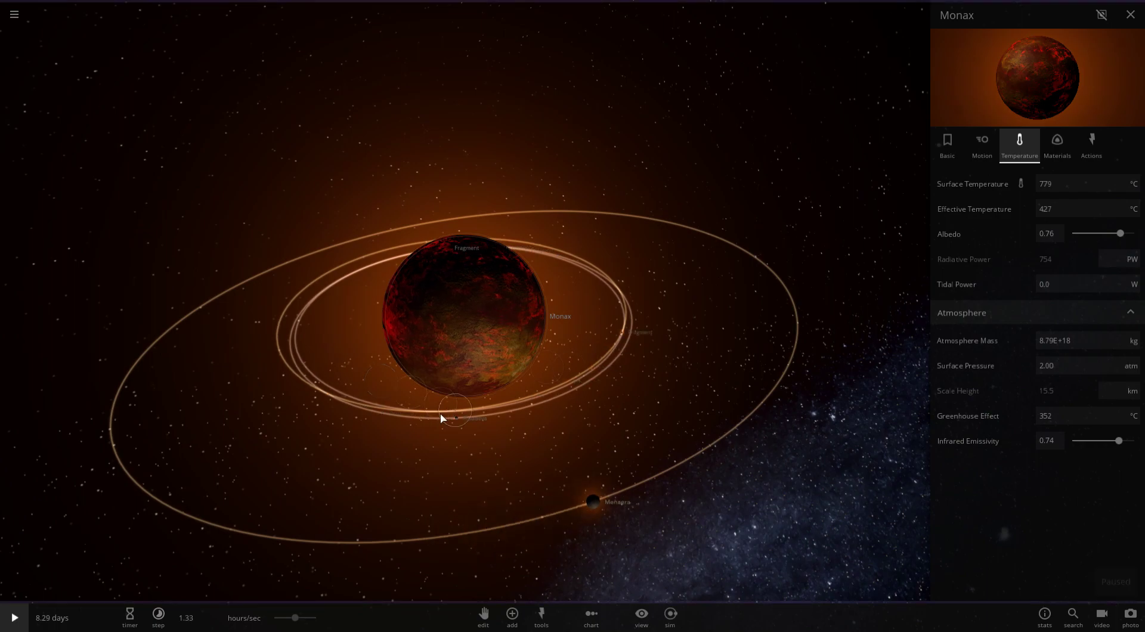
double_click(453, 417)
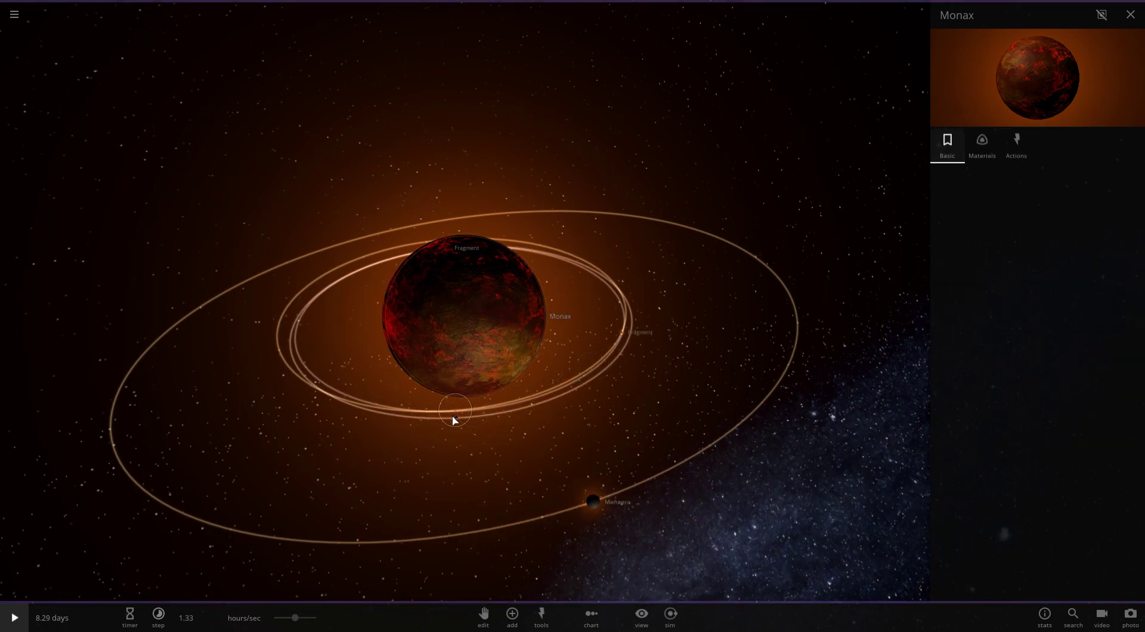
scroll(488, 375, "down", 5)
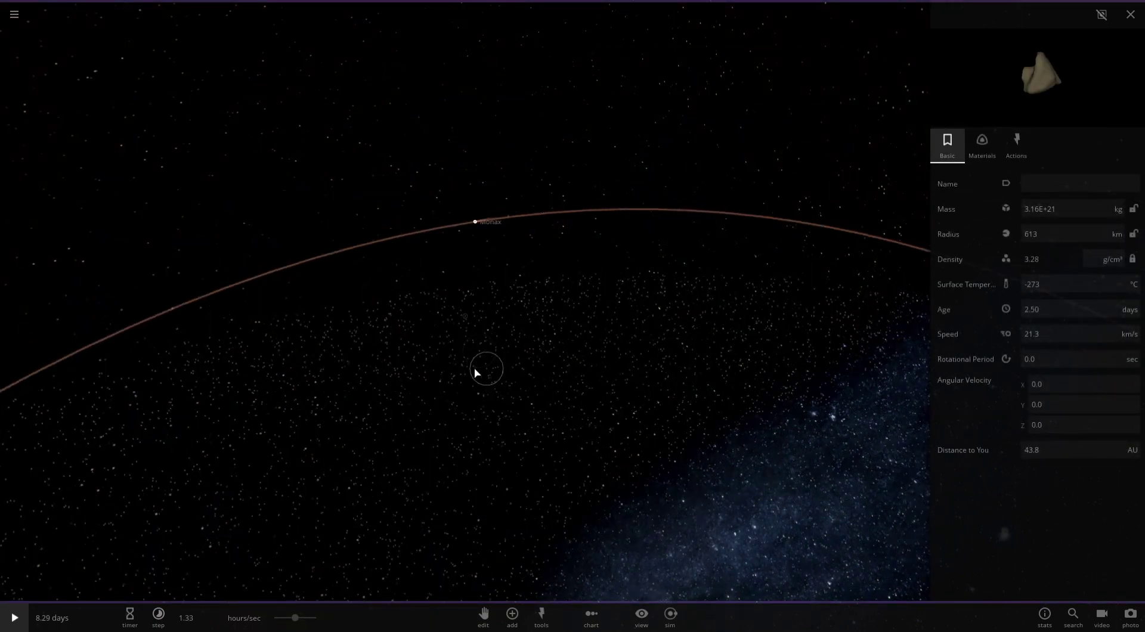
Refocus on Monax and examine the properties of its moons Ptuadeva and Menaera
double_click(472, 254)
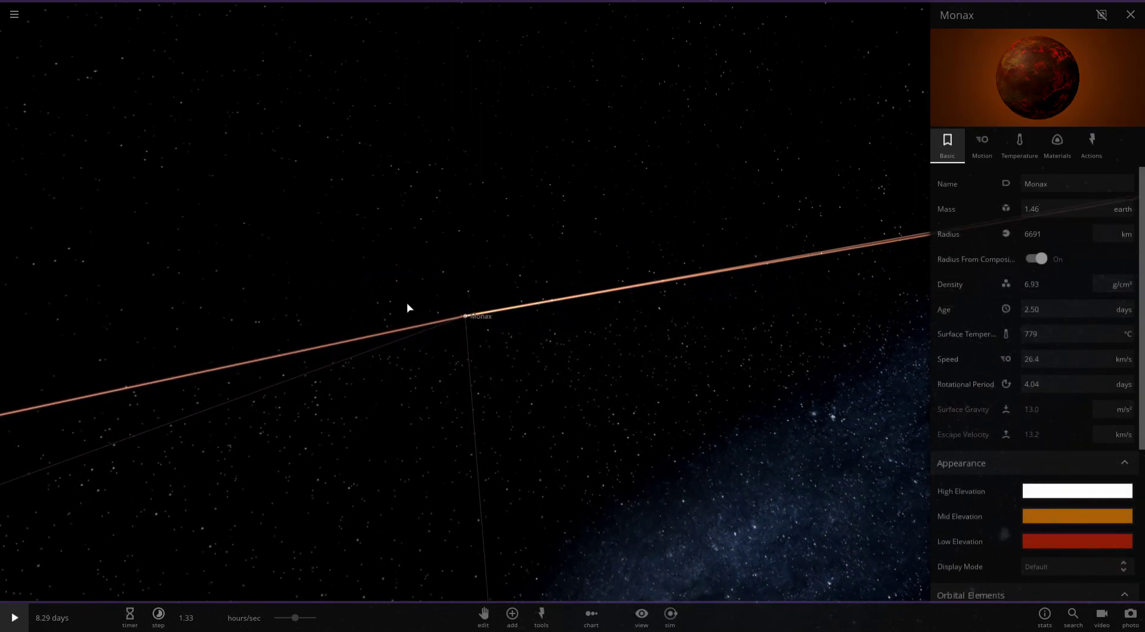
left_click_drag(299, 295, 512, 374)
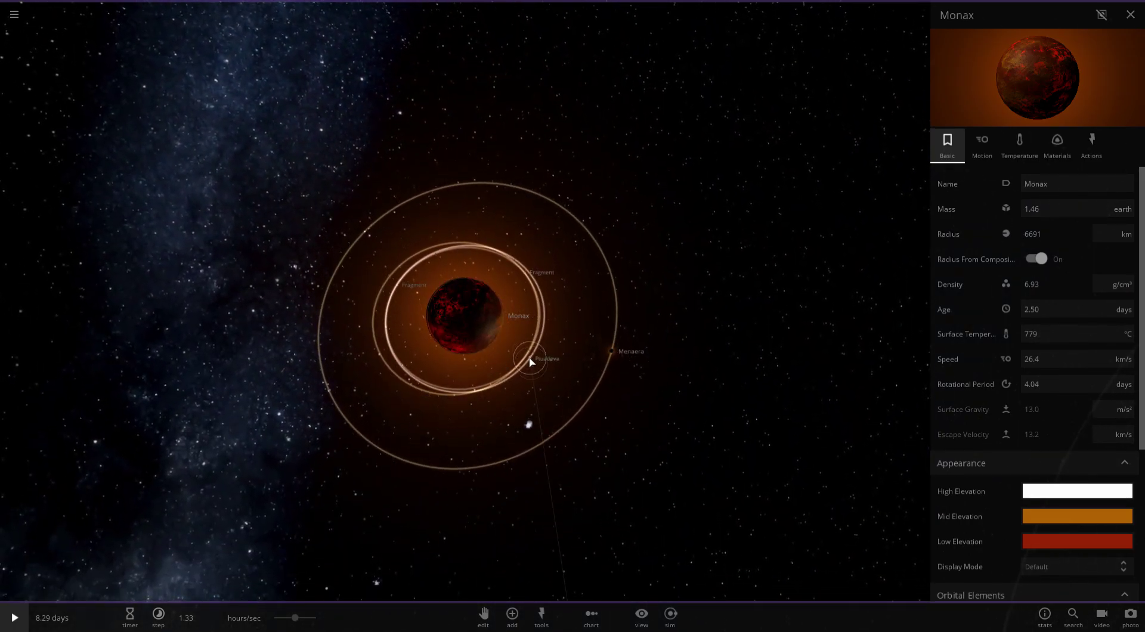
left_click(530, 362)
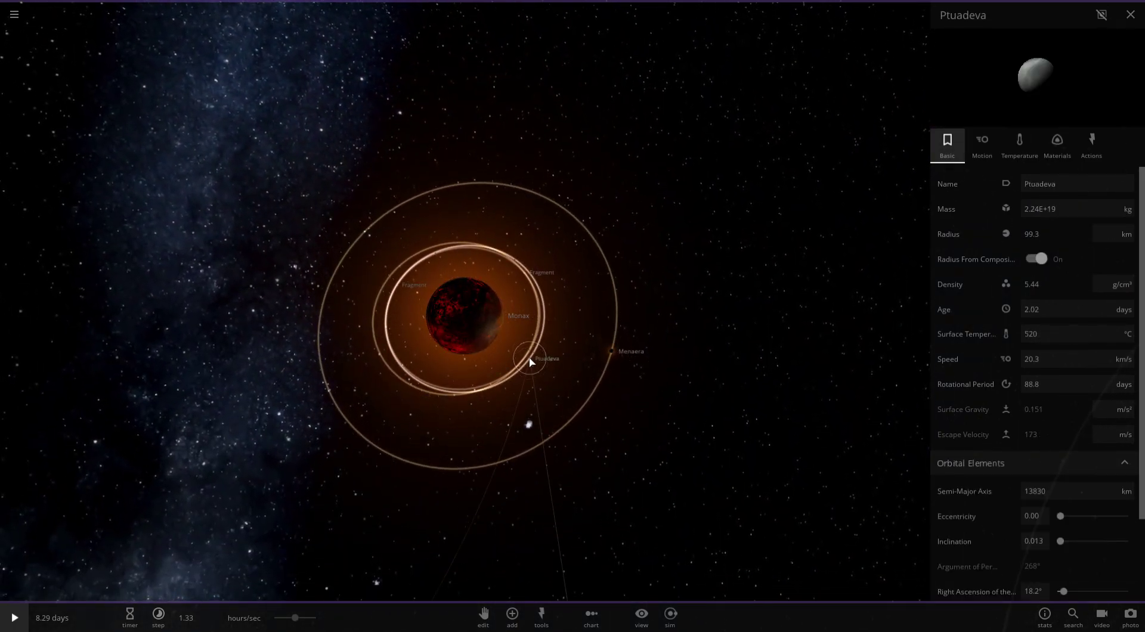
scroll(528, 360, "up", 5)
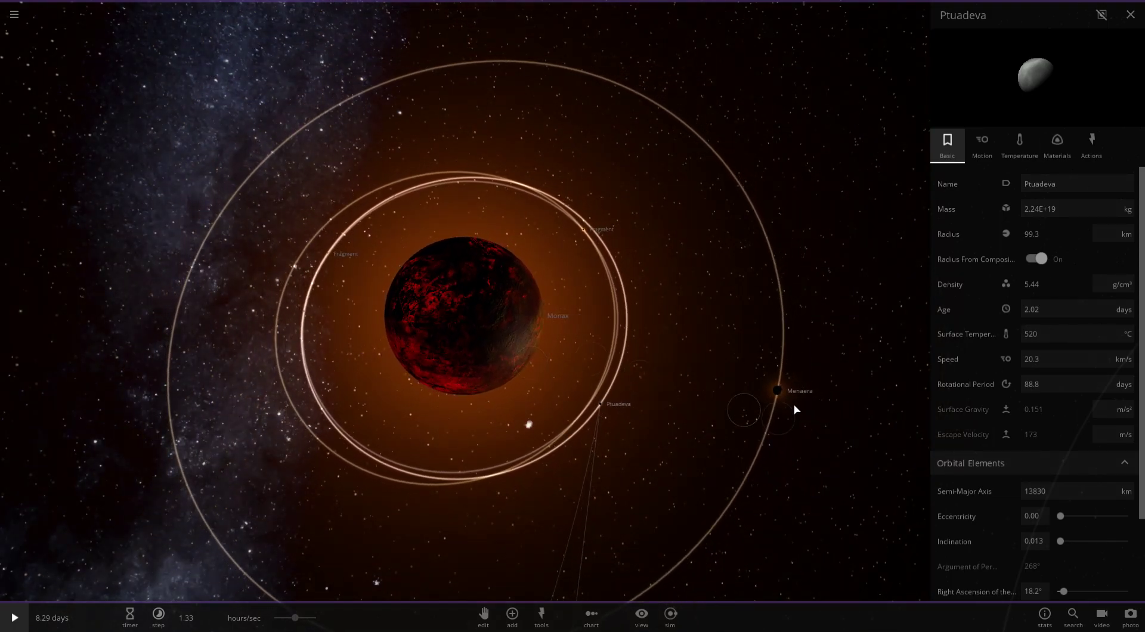
double_click(778, 387)
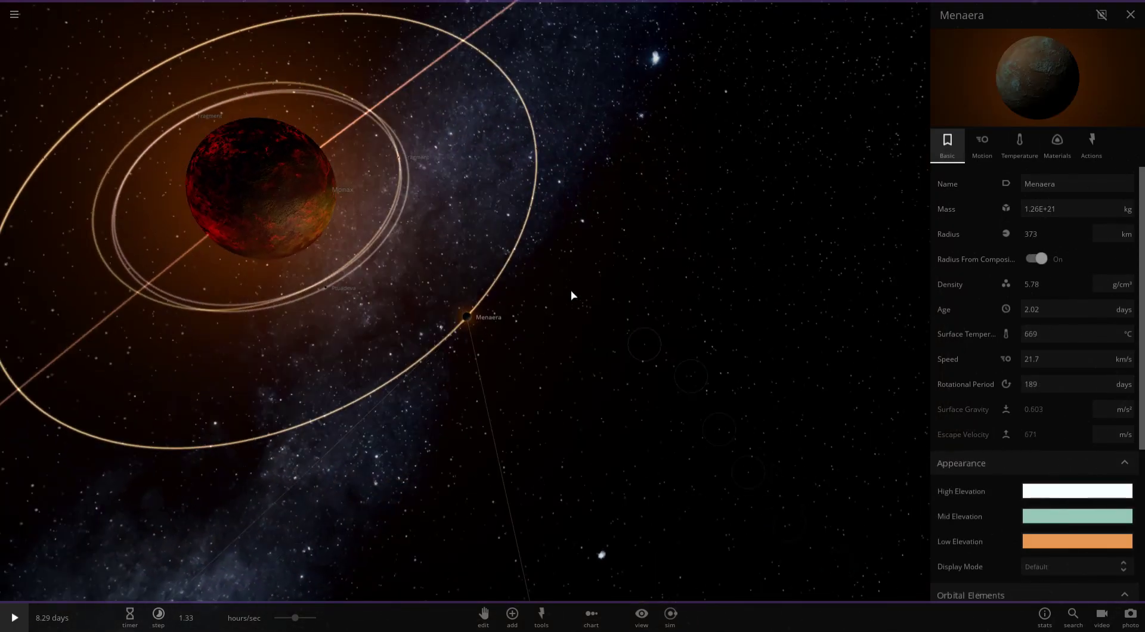
Run the simulation briefly, pause it, and change Menaera's mid-elevation colour to black (#000000)
key("space")
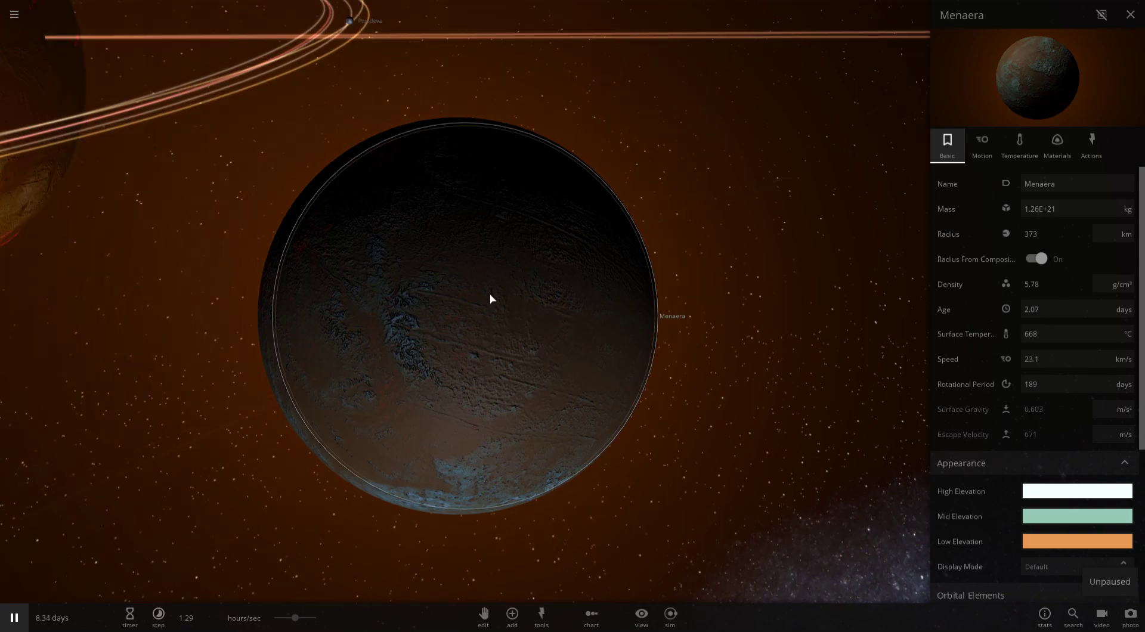
scroll(492, 299, "down", 5)
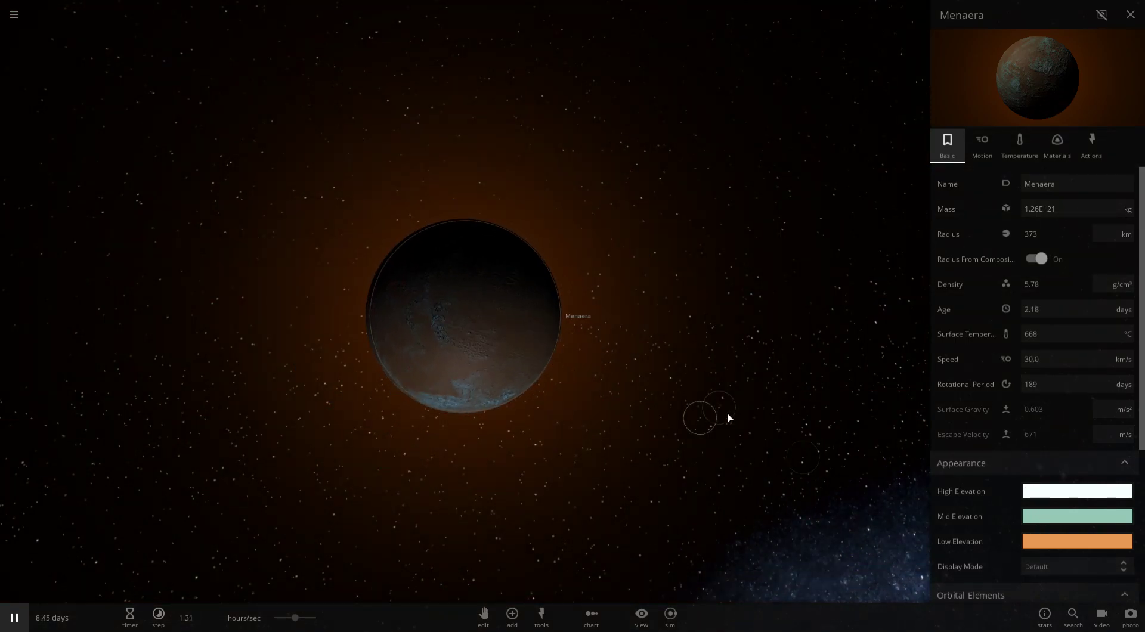
scroll(728, 413, "up", 5)
key("space")
left_click(1048, 516)
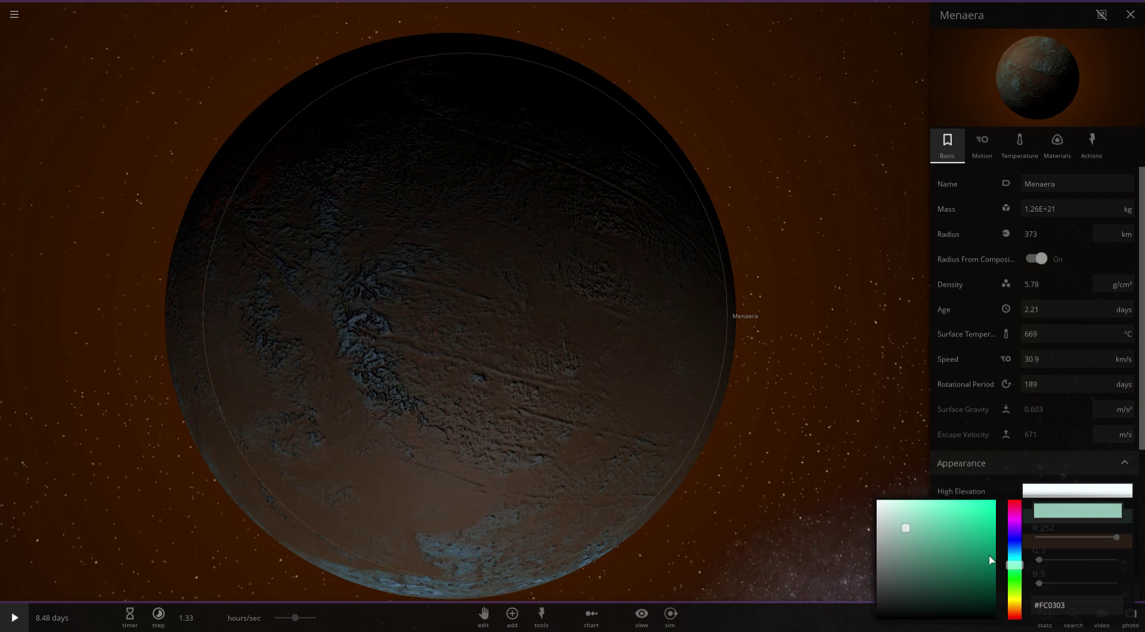
left_click_drag(989, 557, 834, 627)
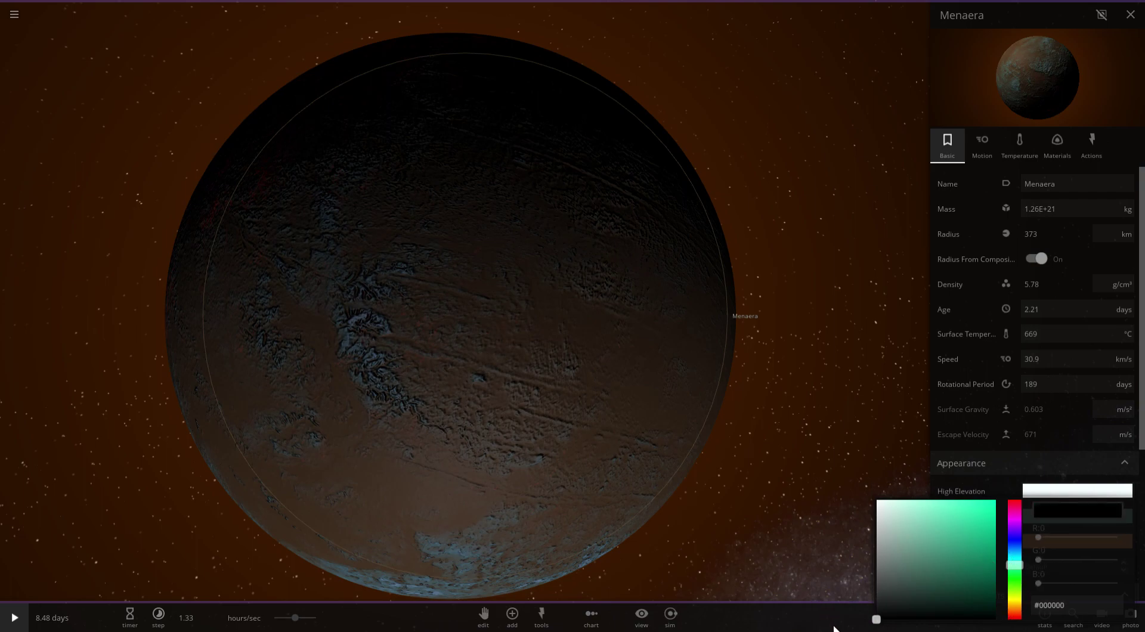
left_click(970, 492)
left_click_drag(695, 483, 648, 318)
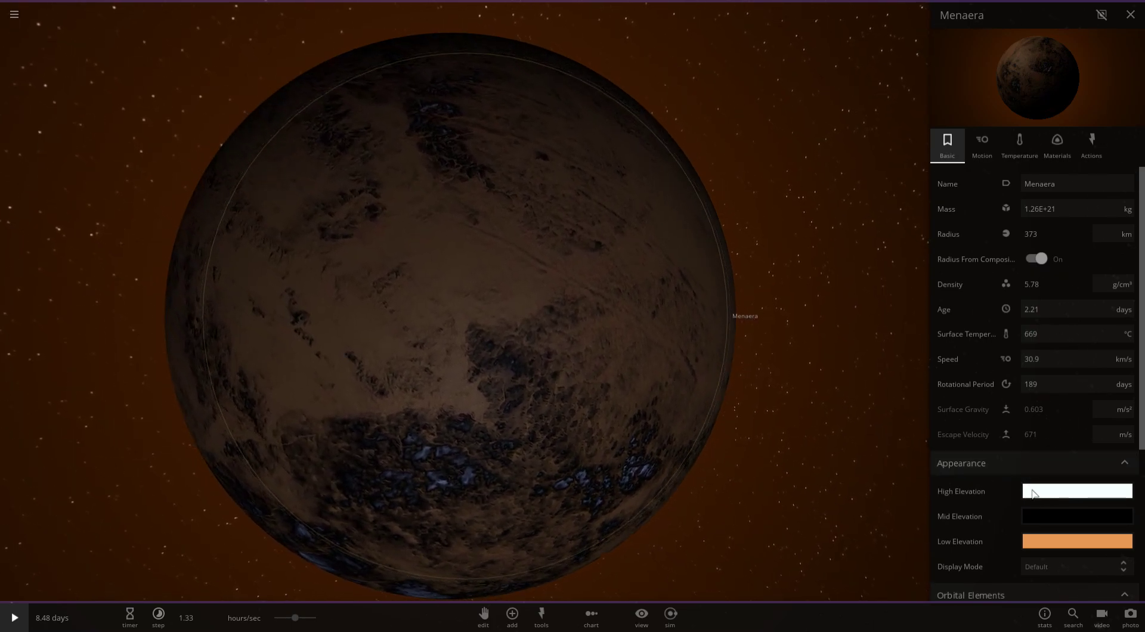
Inspect Menaera's recolored surface and change its high-elevation colour to bright red
left_click(1034, 494)
left_click_drag(761, 442, 799, 372)
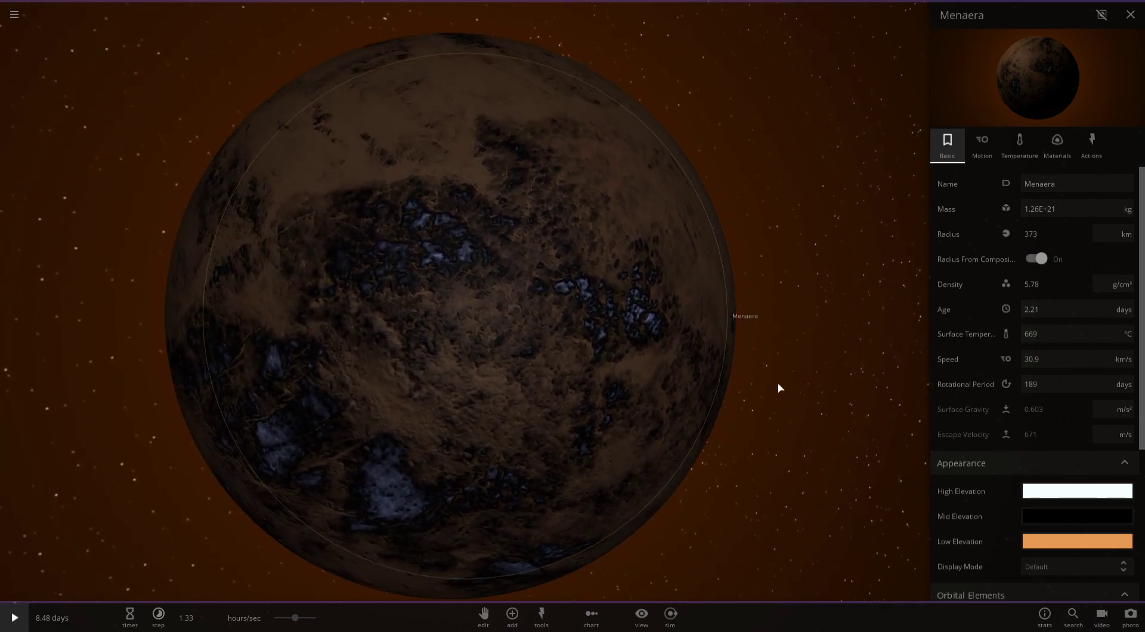
scroll(544, 451, "down", 5)
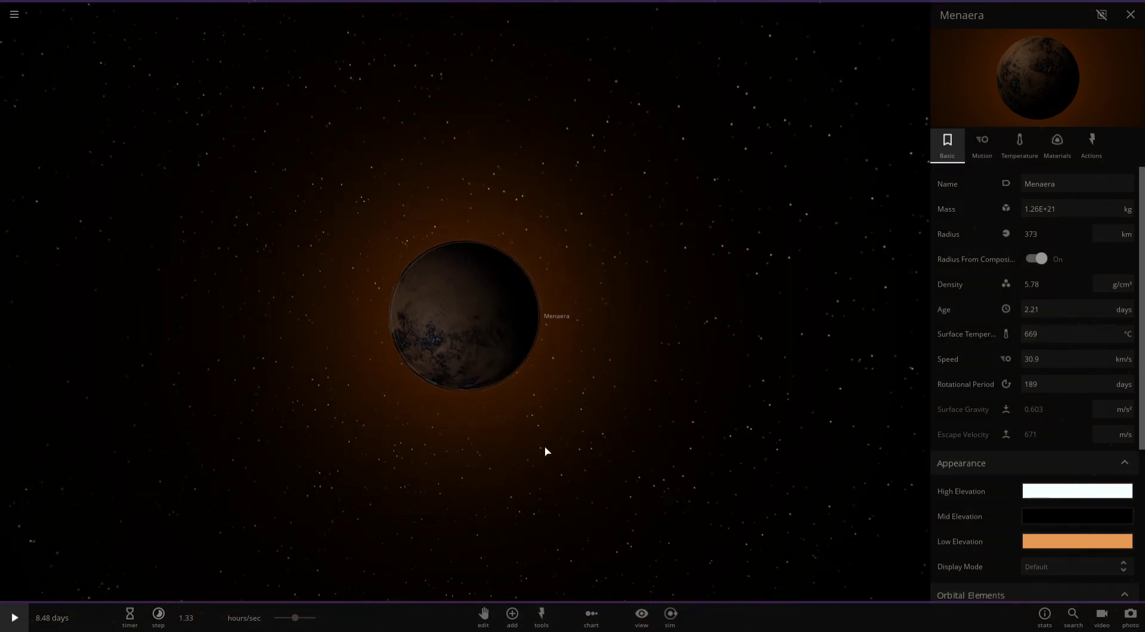
scroll(546, 441, "up", 5)
scroll(548, 429, "down", 3)
left_click_drag(701, 522, 817, 392)
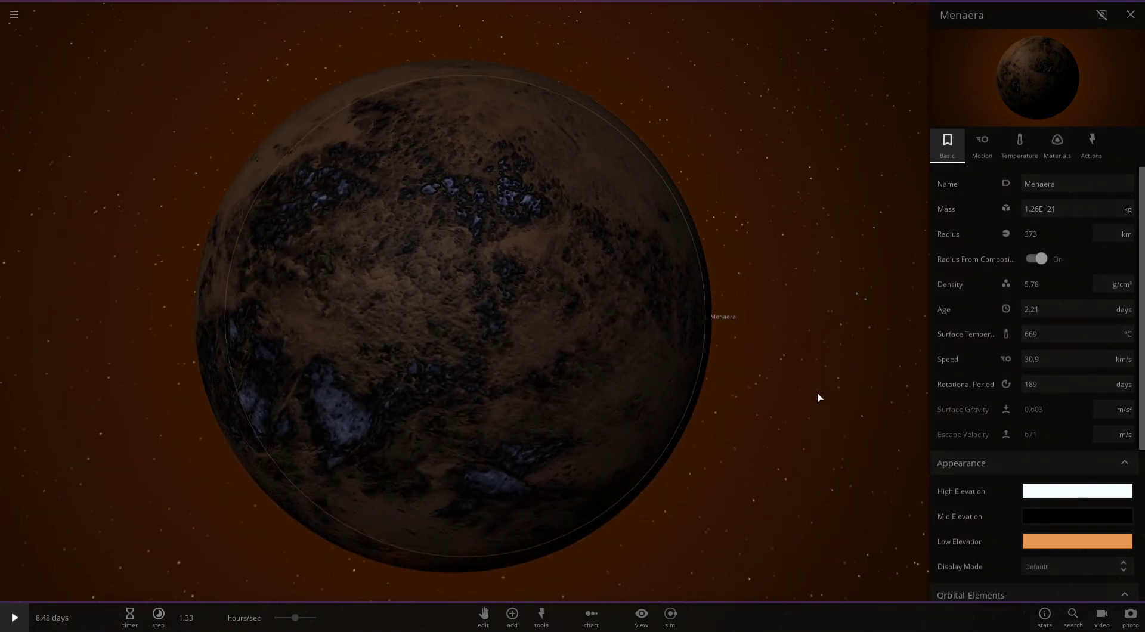
left_click(1070, 494)
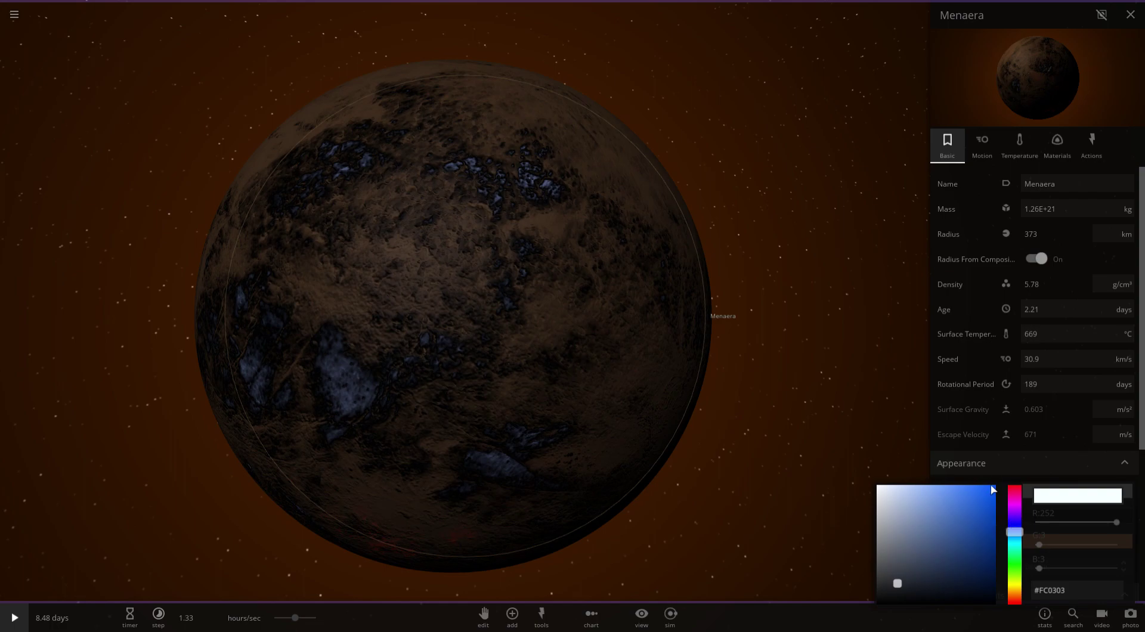
left_click_drag(1012, 538, 1012, 483)
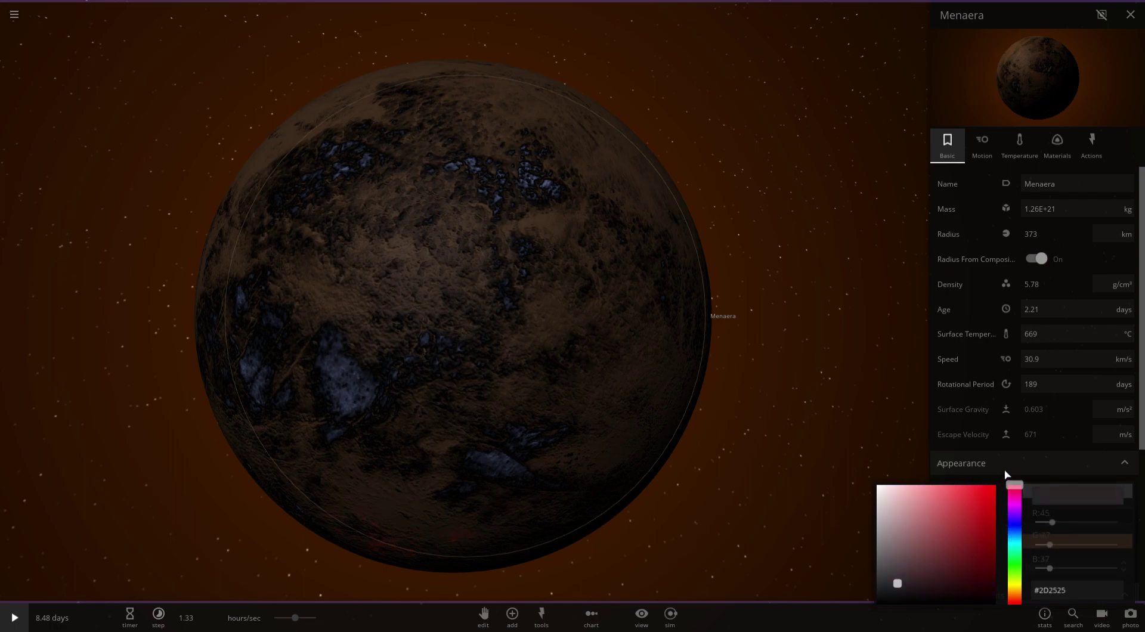
left_click(973, 495)
left_click(984, 430)
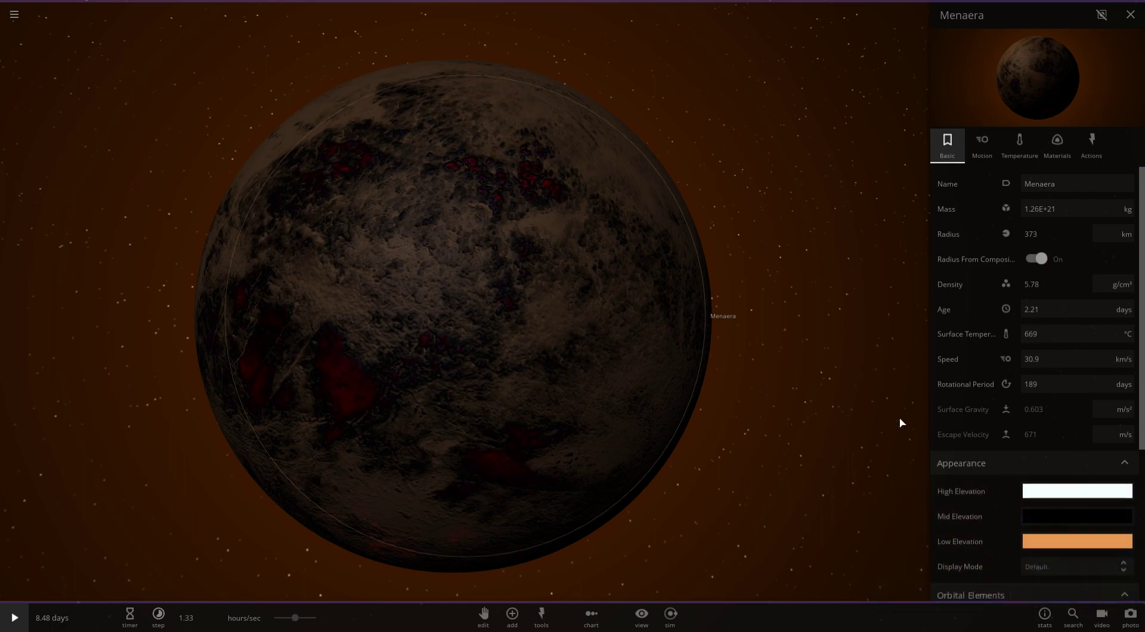
scroll(721, 412, "down", 5)
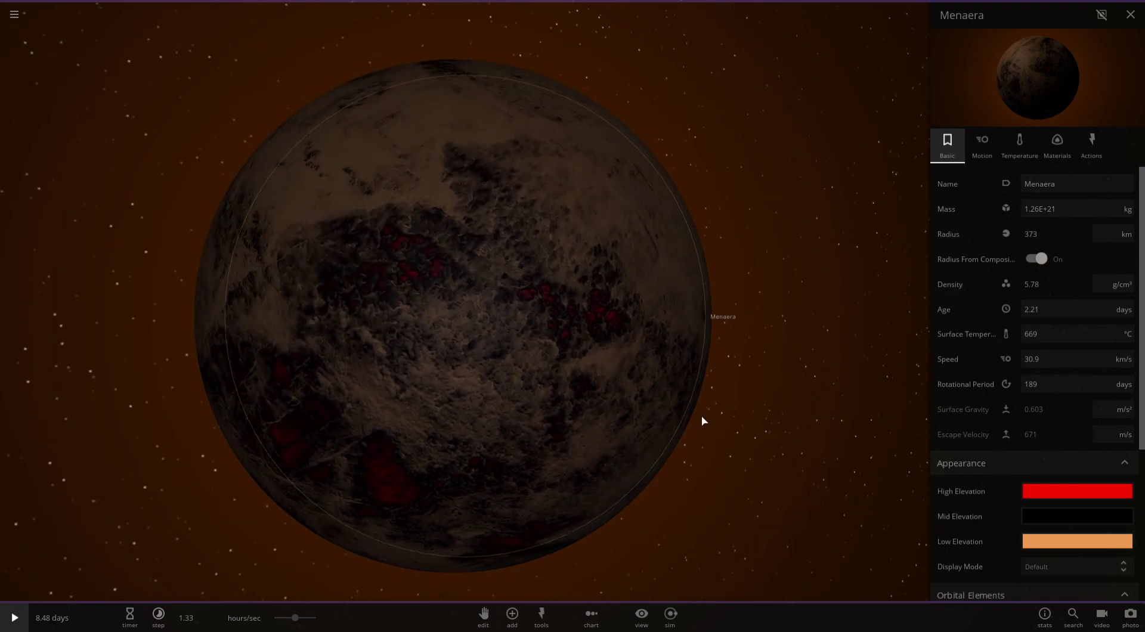
Refocus on Monax, set its rotational period to 0.34 days and resume the simulation
left_click_drag(698, 380, 243, 499)
scroll(242, 500, "down", 10)
left_click_drag(345, 224, 340, 161)
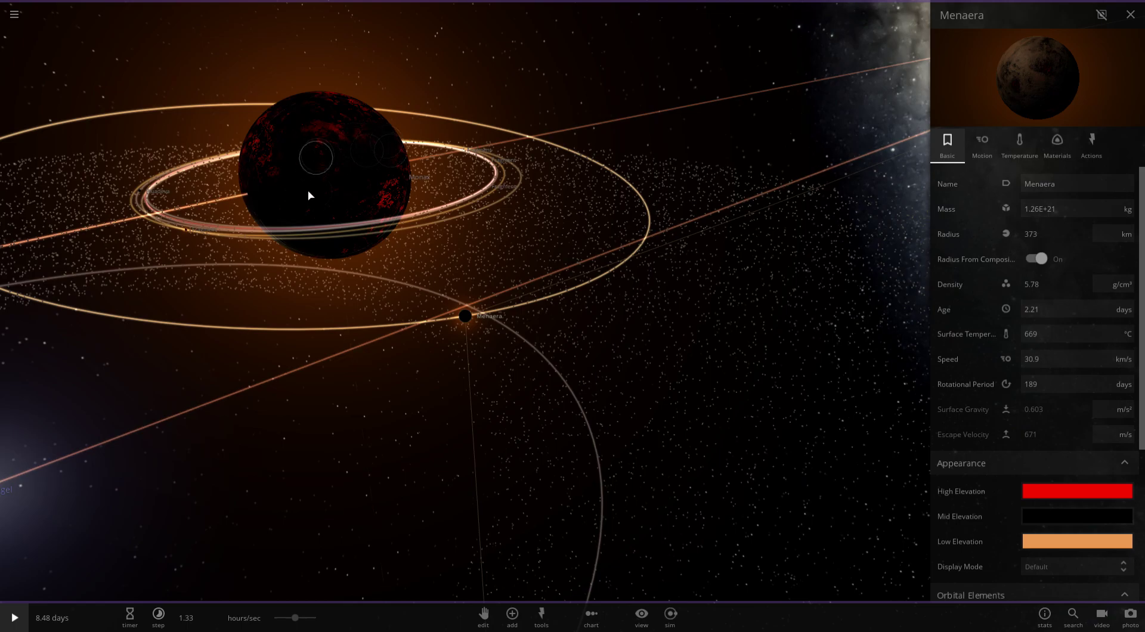
left_click_drag(0, 192, 215, 344)
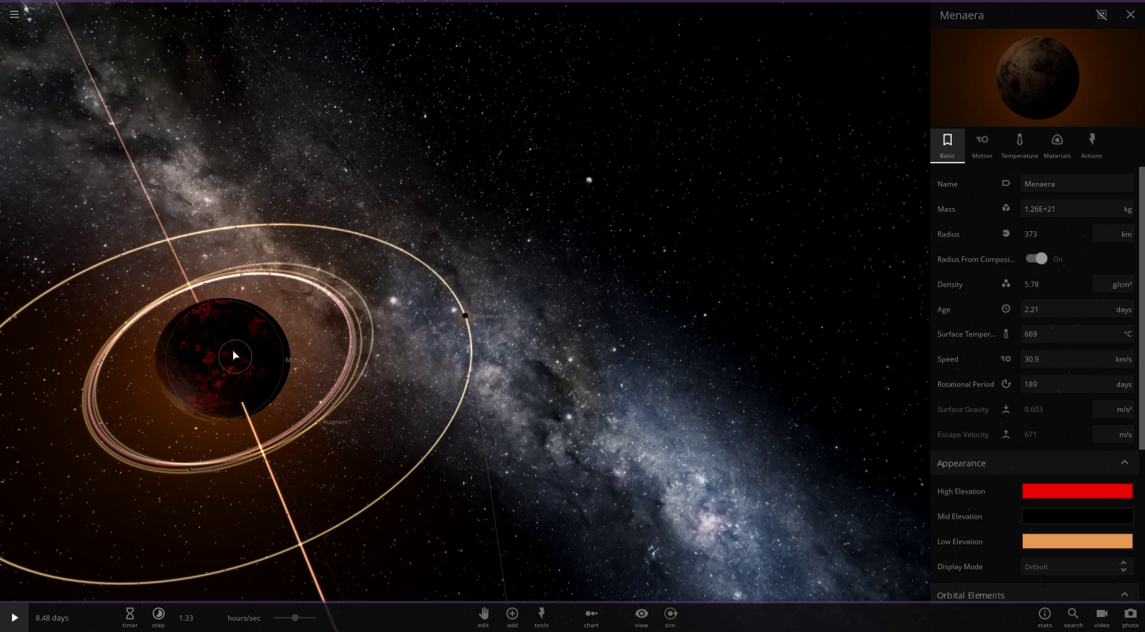
double_click(278, 354)
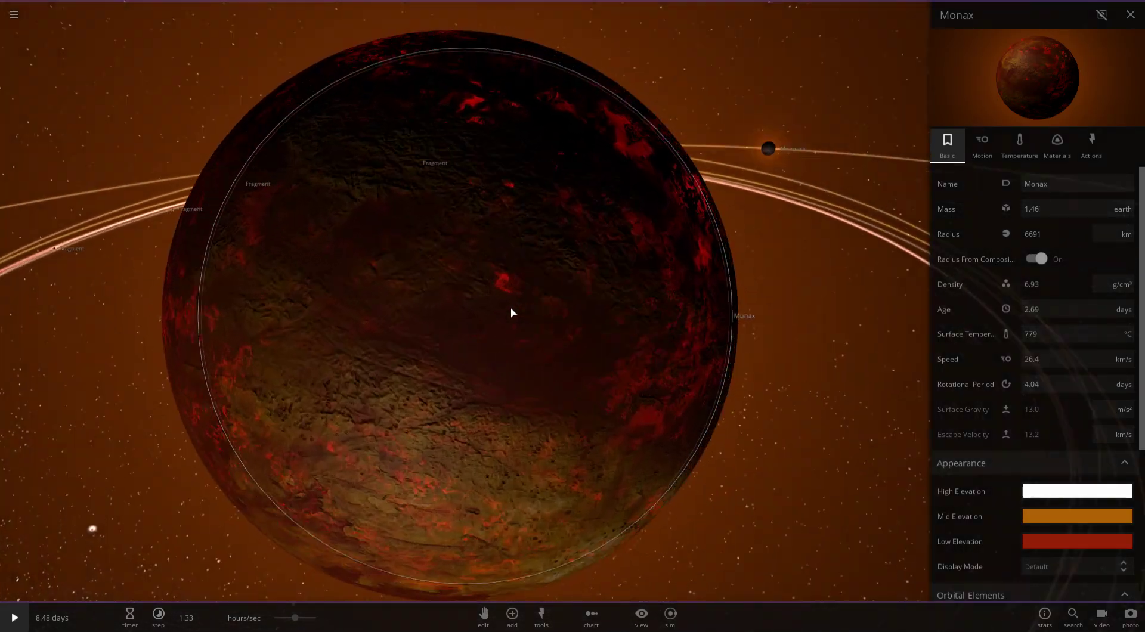
scroll(513, 307, "down", 5)
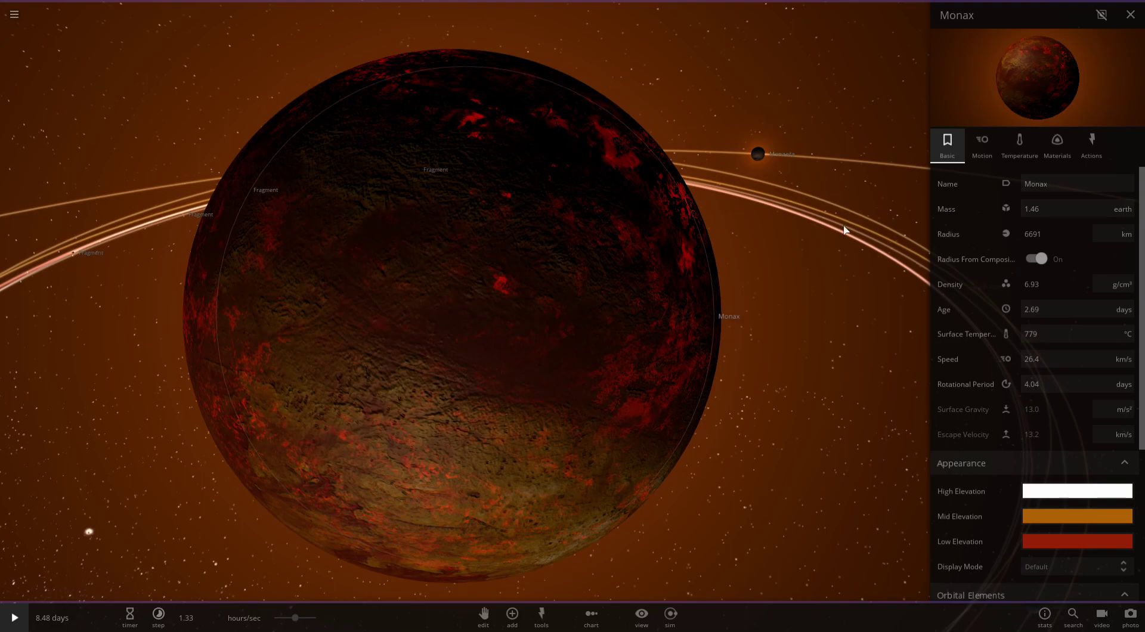
left_click(983, 152)
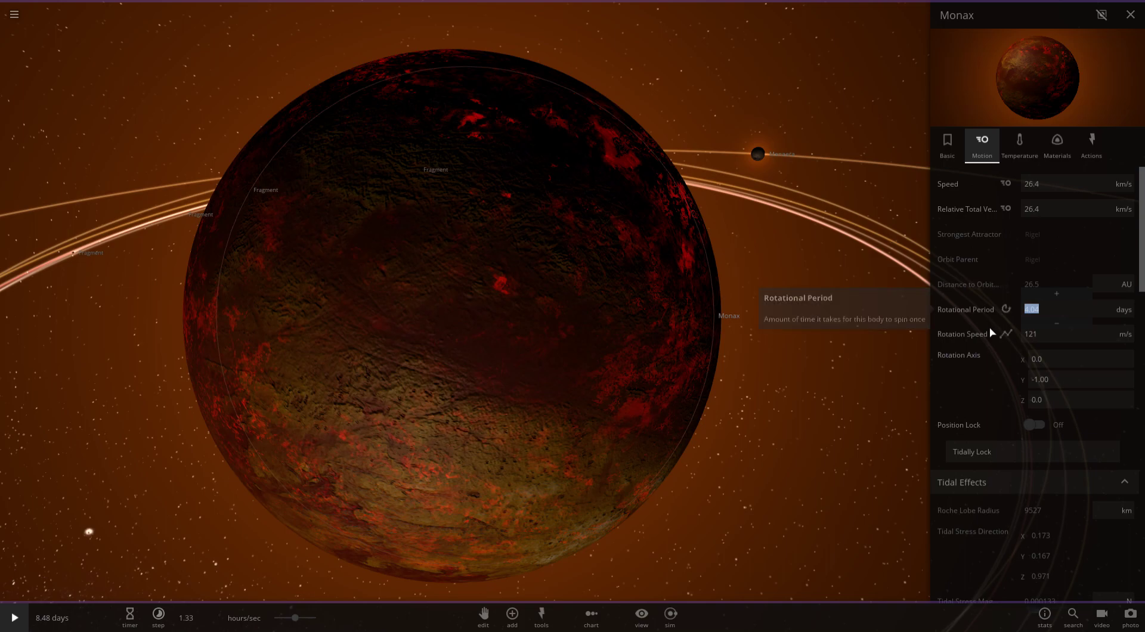
type("12")
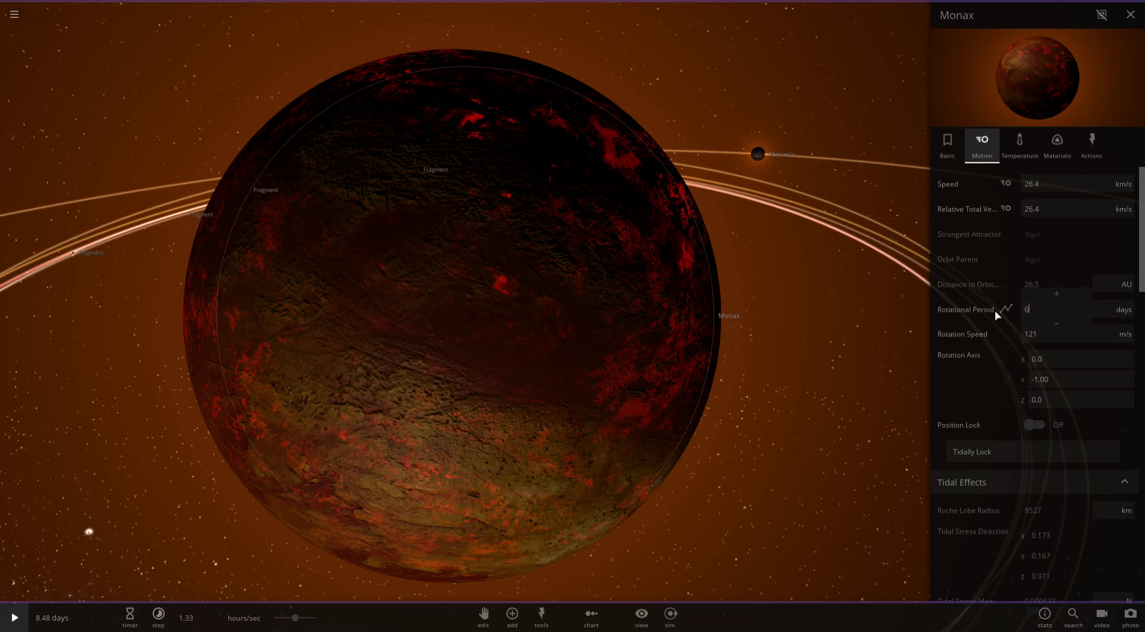
type(".34")
key("Return")
key("space")
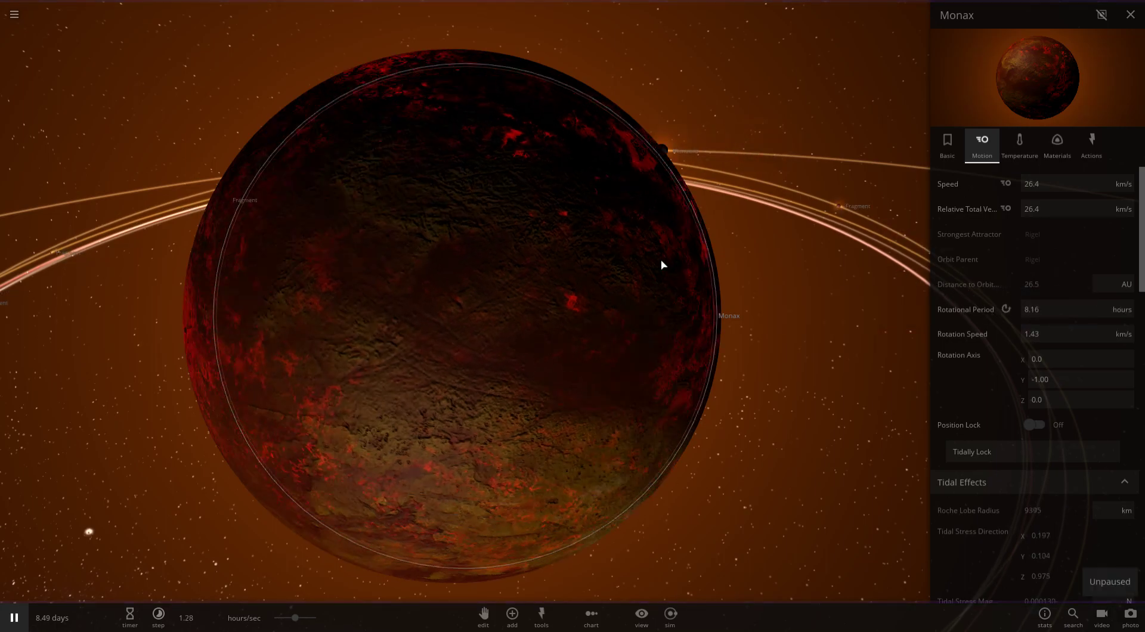
Examine Monax's spin, rings and moons in the running simulation and review its basic properties and orbital elements
scroll(661, 265, "down", 10)
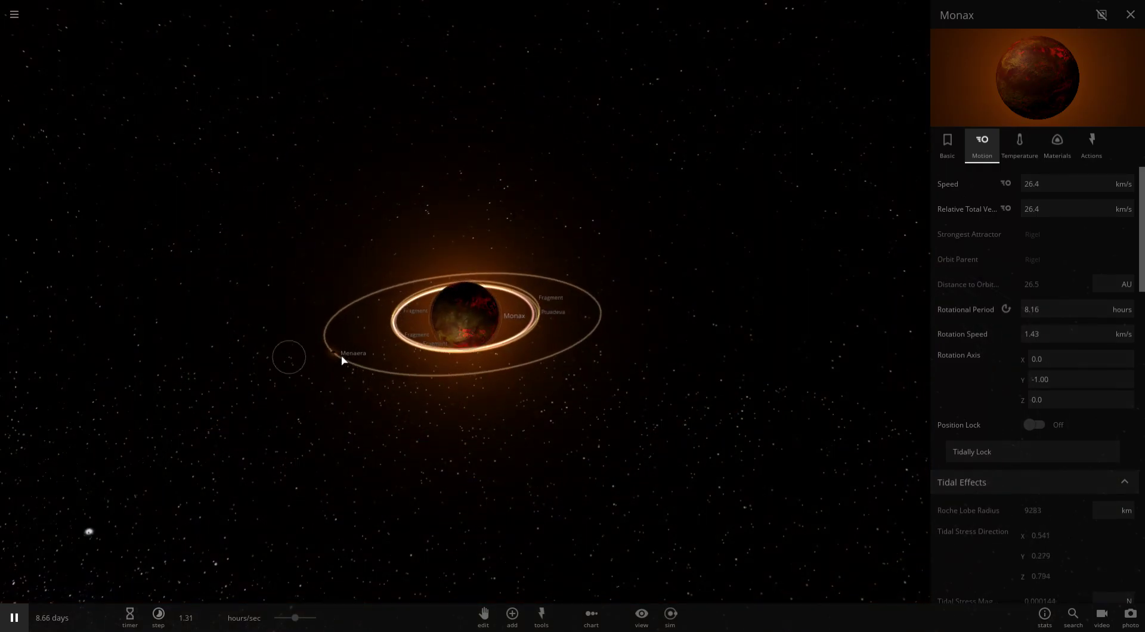
scroll(422, 386, "up", 5)
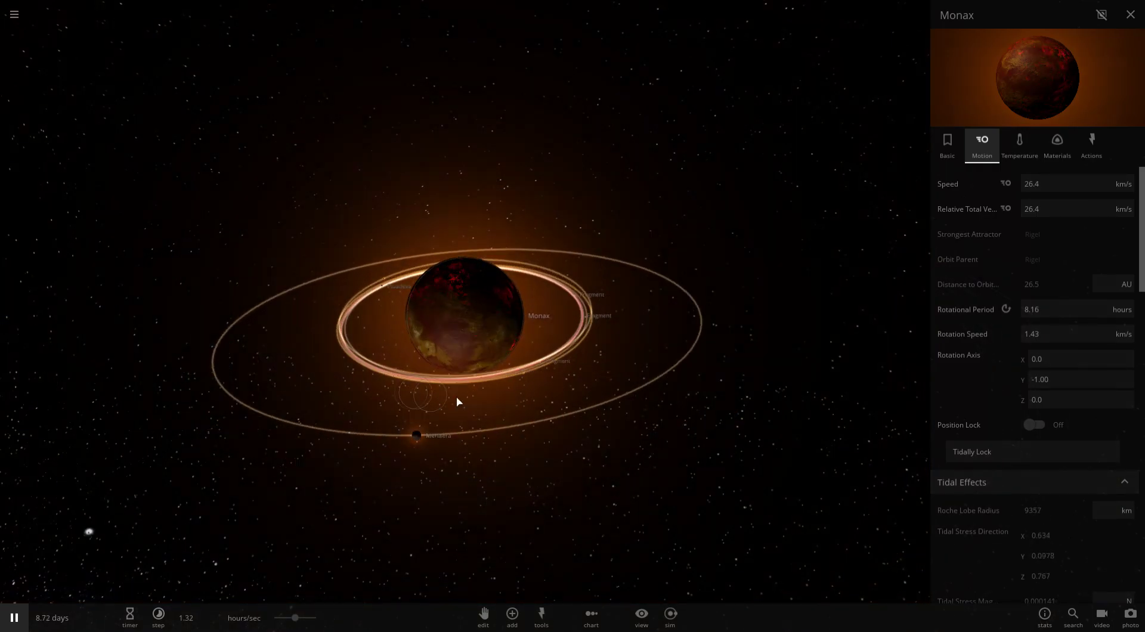
left_click_drag(474, 379, 486, 332)
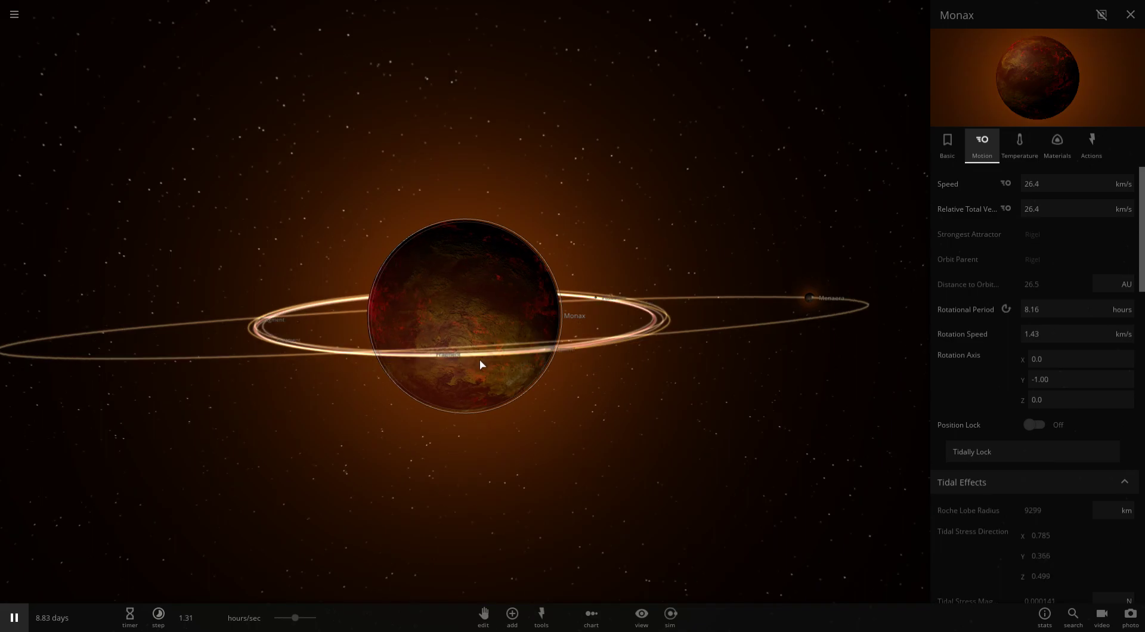
scroll(574, 428, "up", 5)
scroll(495, 384, "down", 5)
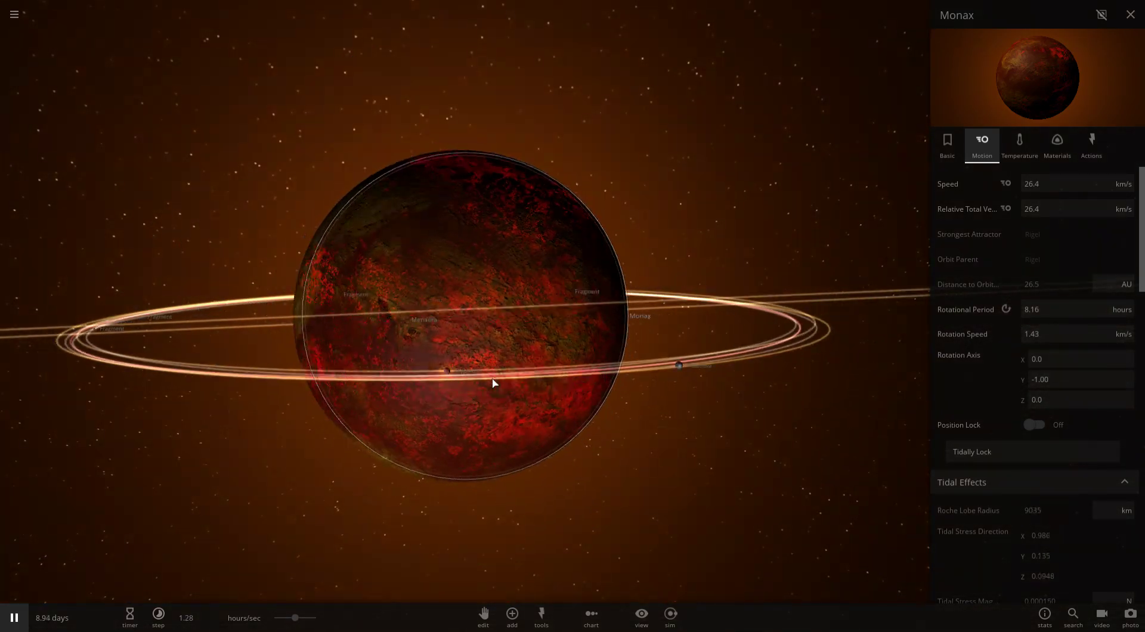
left_click(943, 145)
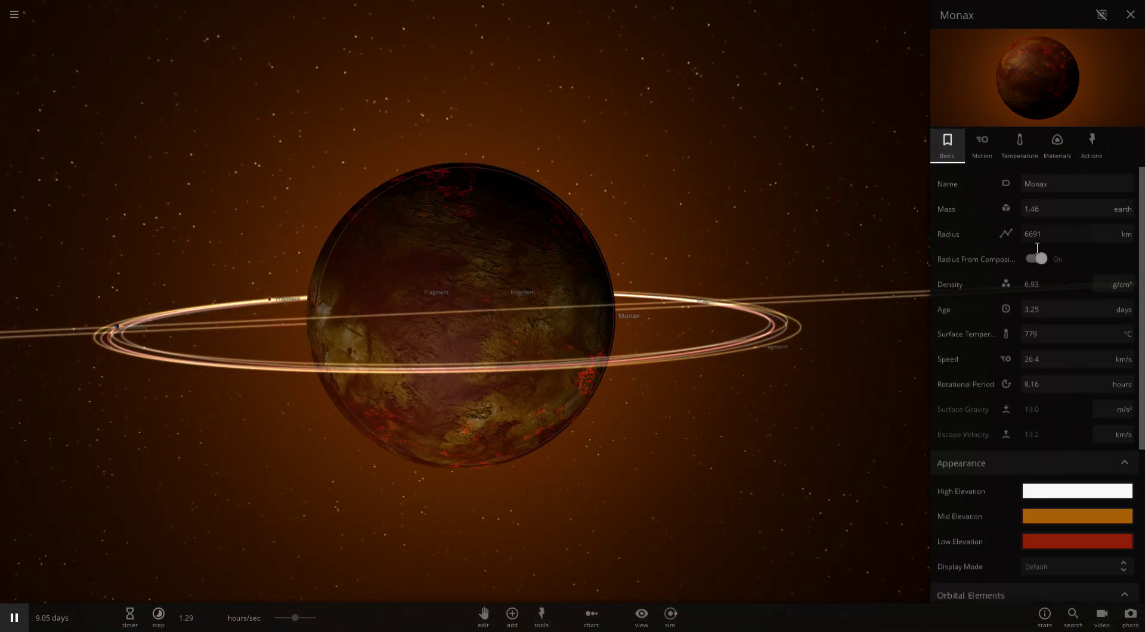
scroll(1001, 268, "down", 5)
scroll(864, 287, "down", 5)
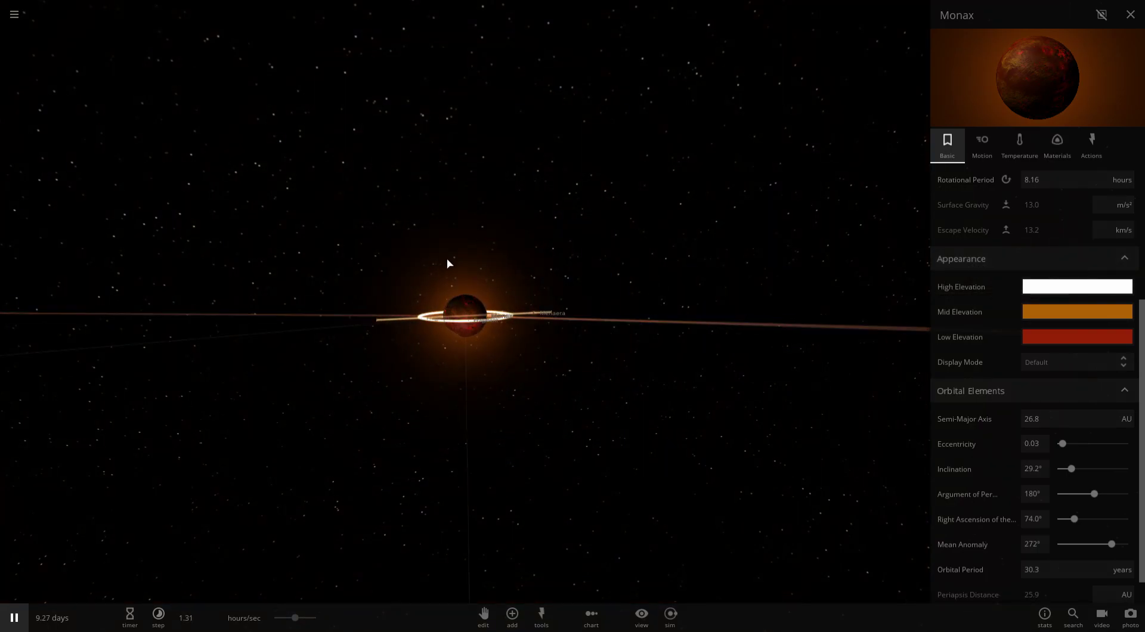
scroll(481, 254, "up", 3)
scroll(481, 252, "up", 3)
scroll(481, 253, "down", 3)
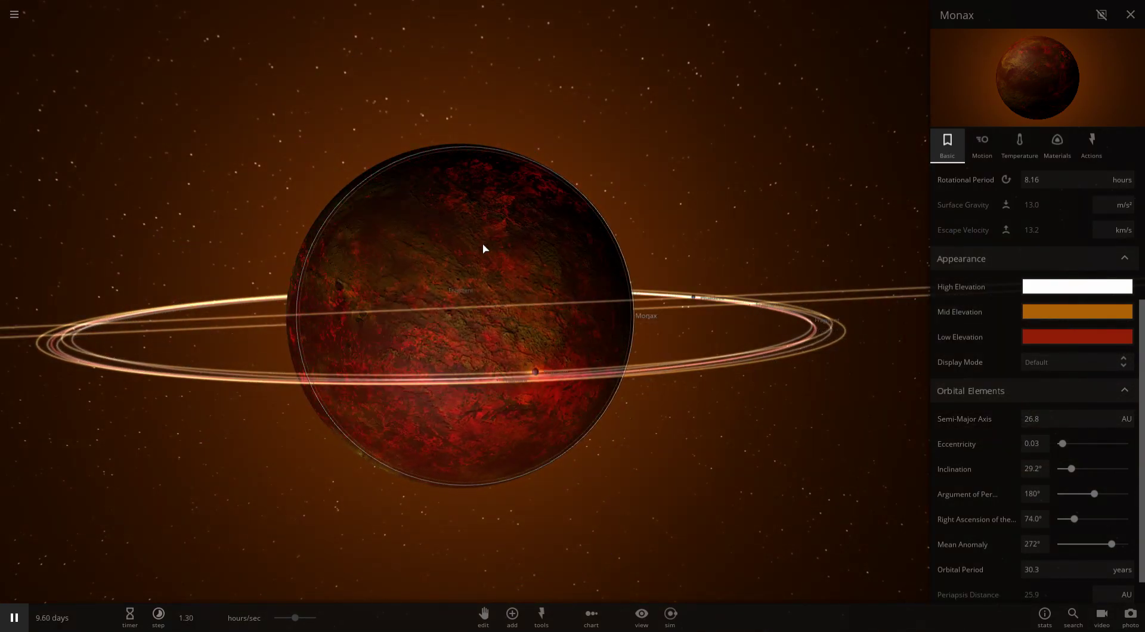
scroll(514, 202, "down", 3)
scroll(514, 216, "up", 2)
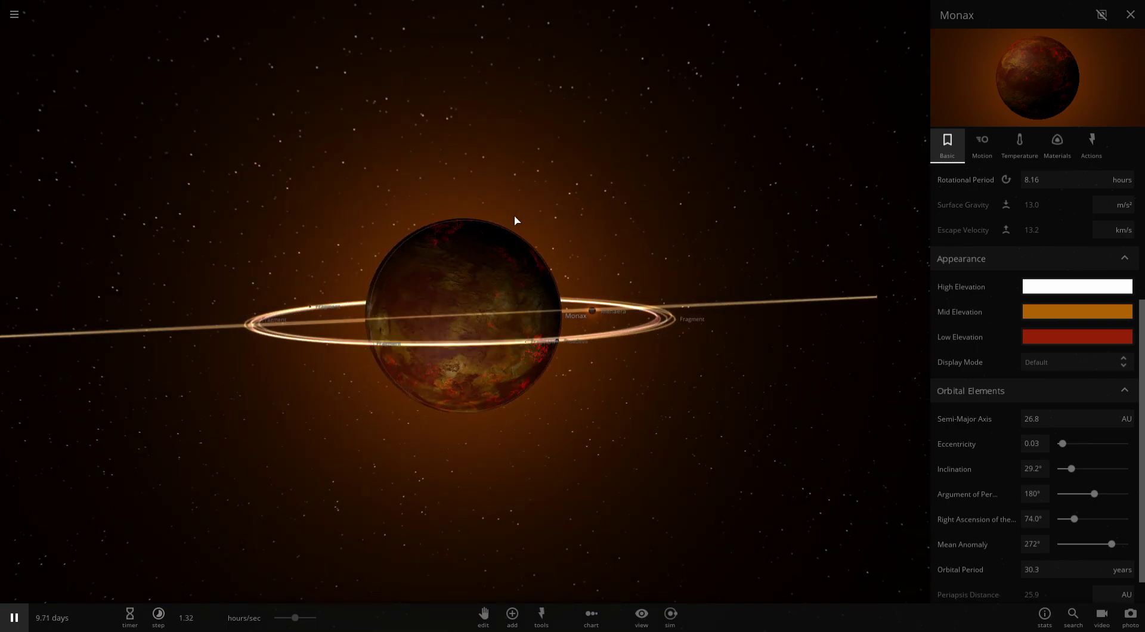
left_click_drag(531, 239, 496, 245)
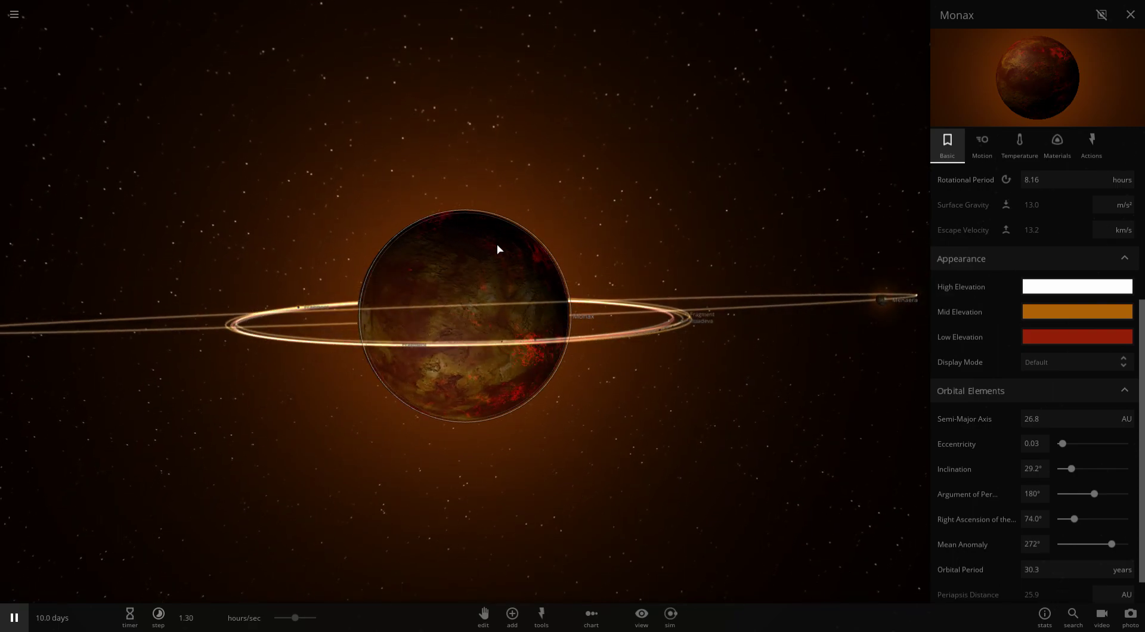